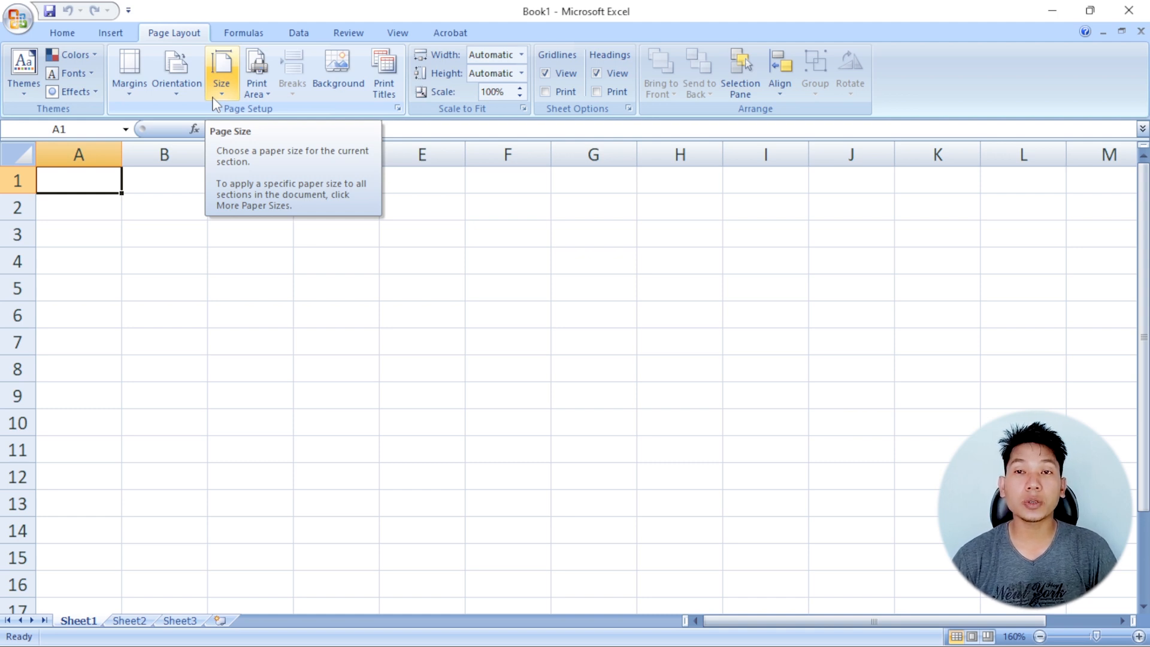
Configure the page setup with Narrow margins, Landscape orientation and A4 210 x 297 mm paper
click(136, 91)
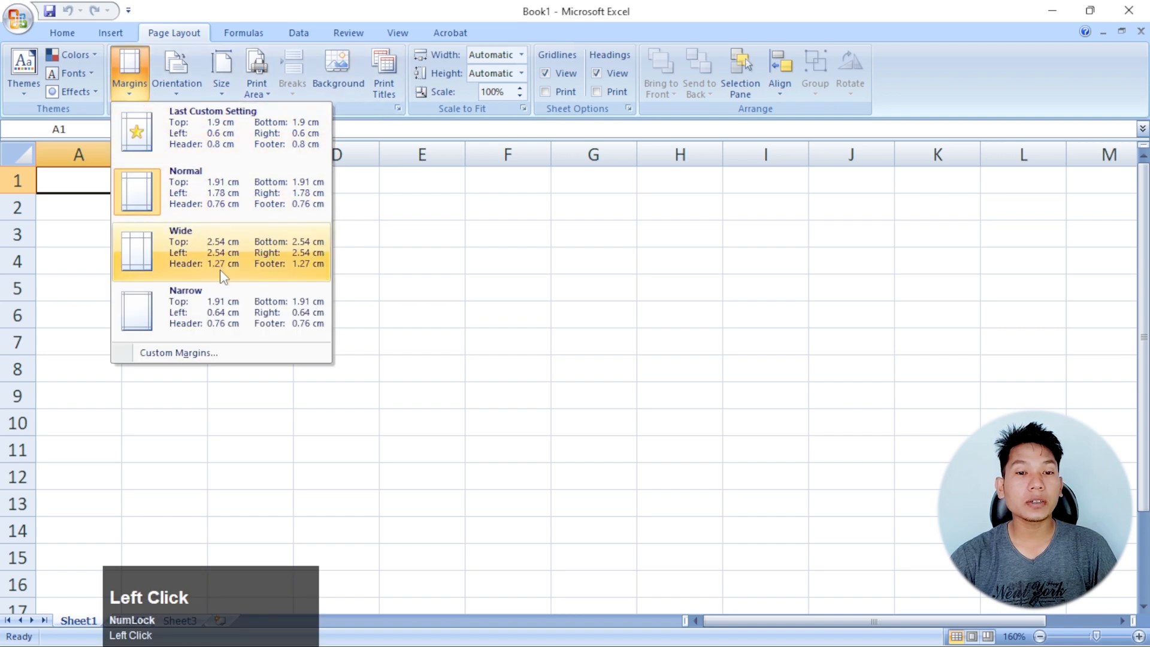
click(185, 307)
click(187, 93)
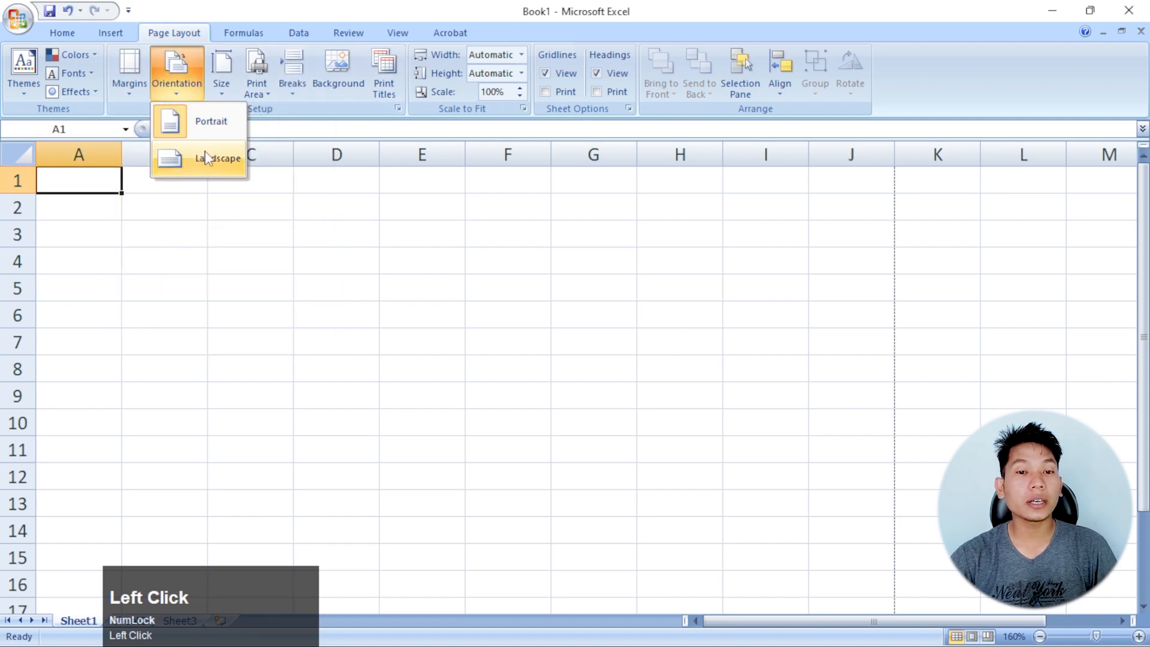
click(205, 151)
click(220, 93)
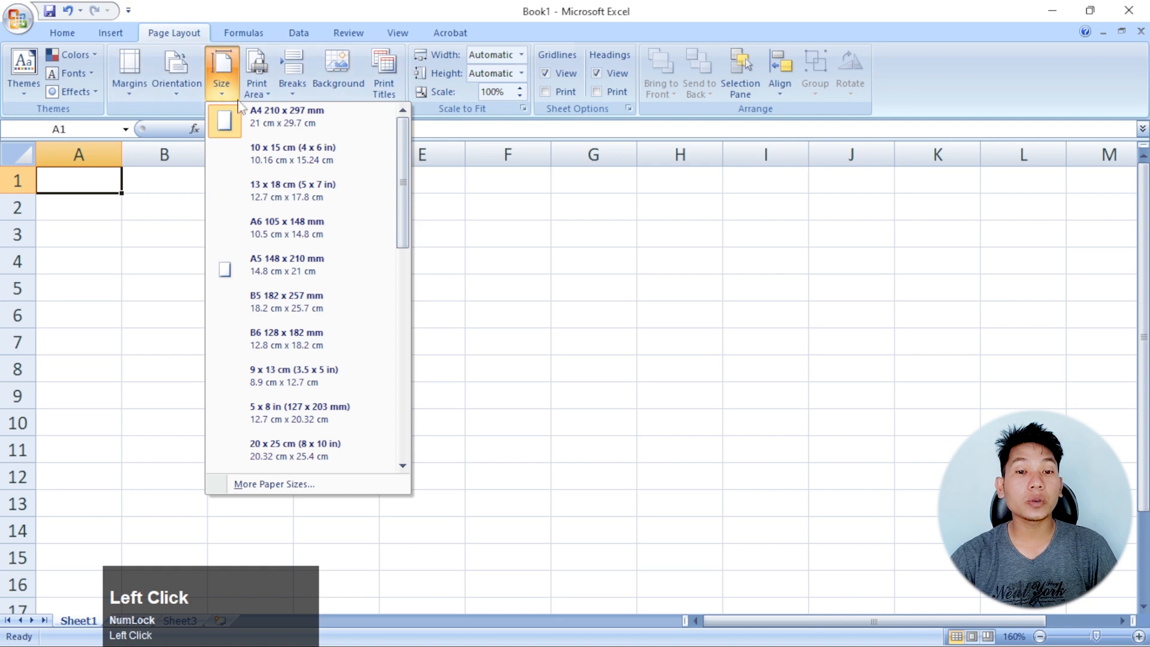
click(274, 127)
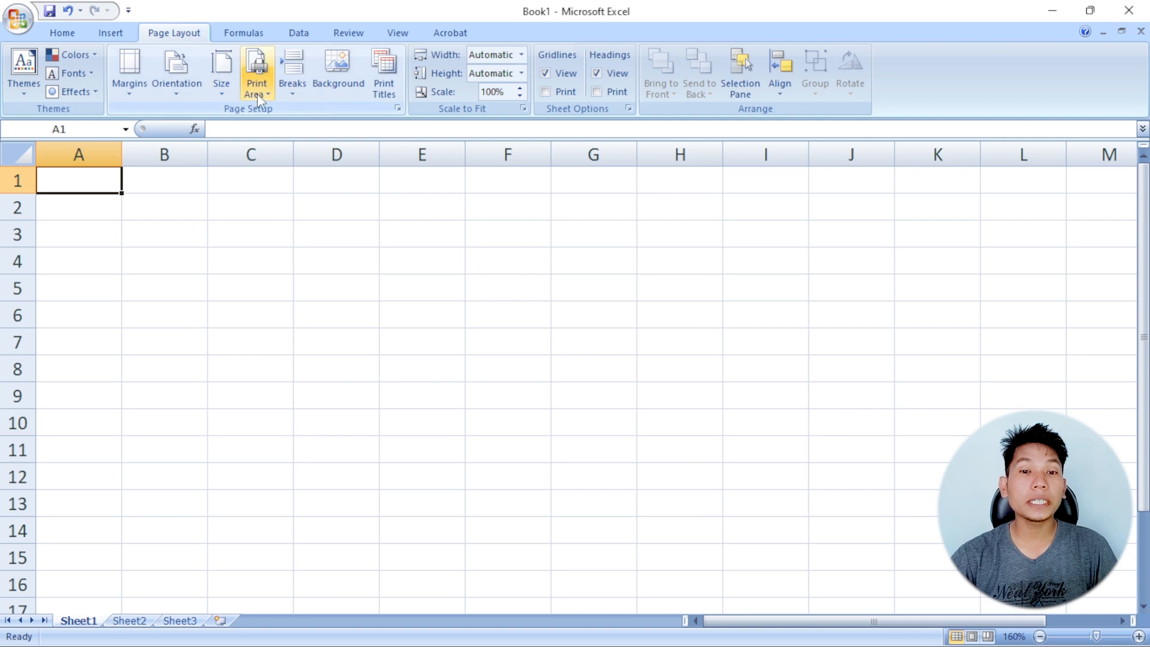
click(352, 230)
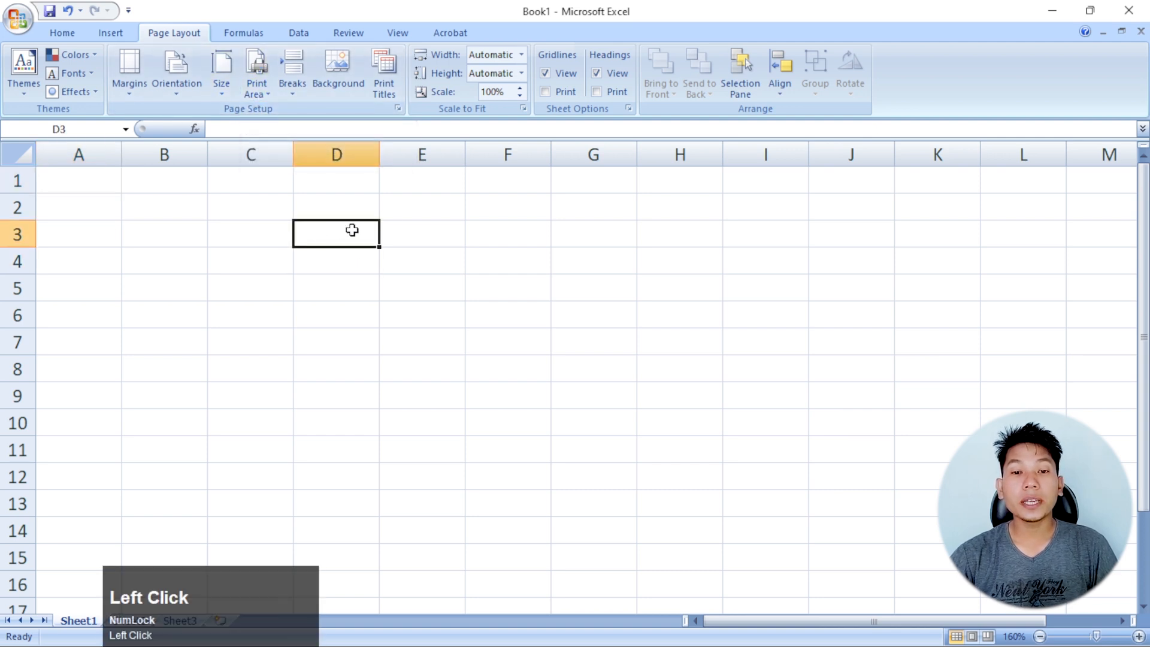
click(421, 230)
drag(105, 183, 527, 344)
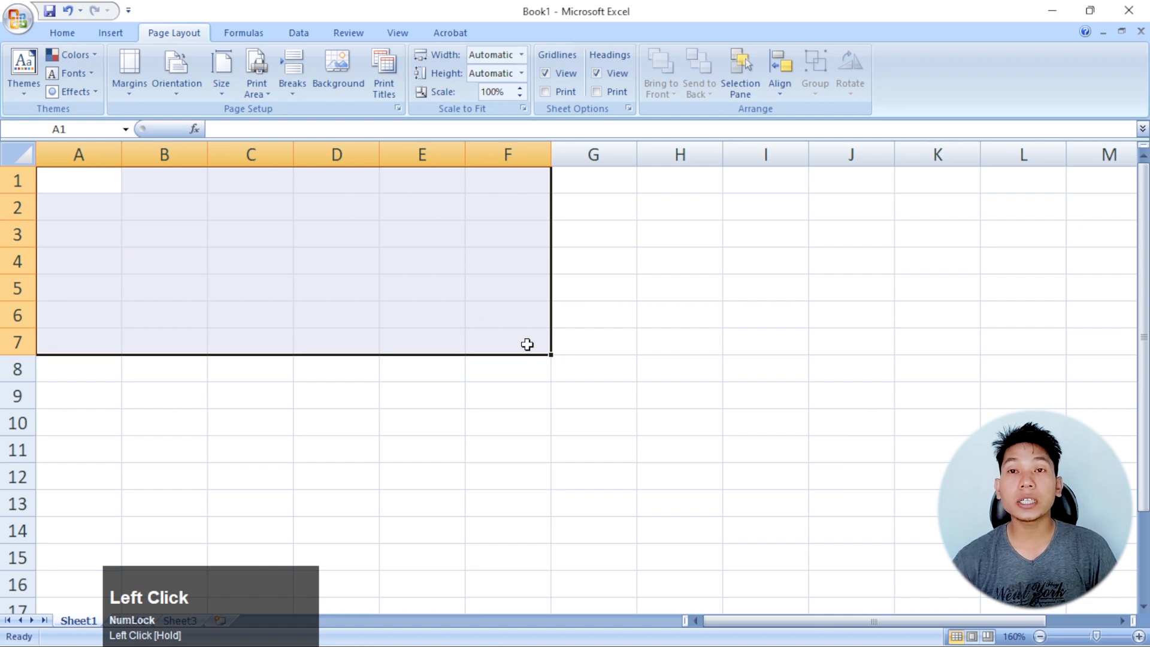
click(448, 313)
drag(114, 187, 787, 530)
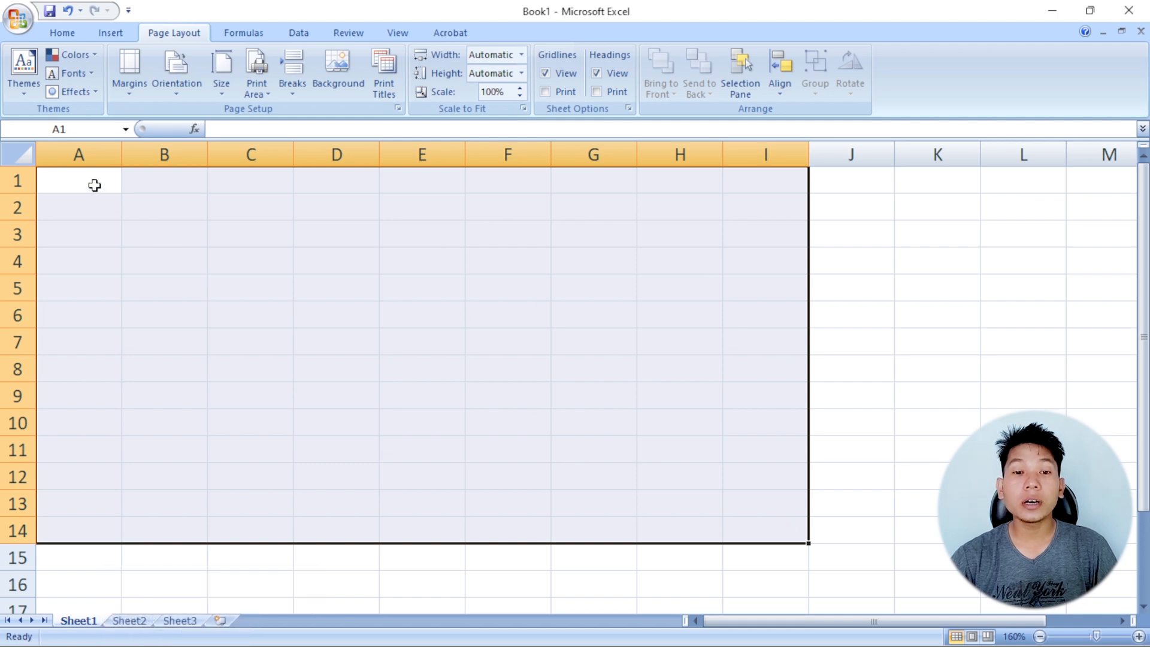
drag(92, 182, 368, 394)
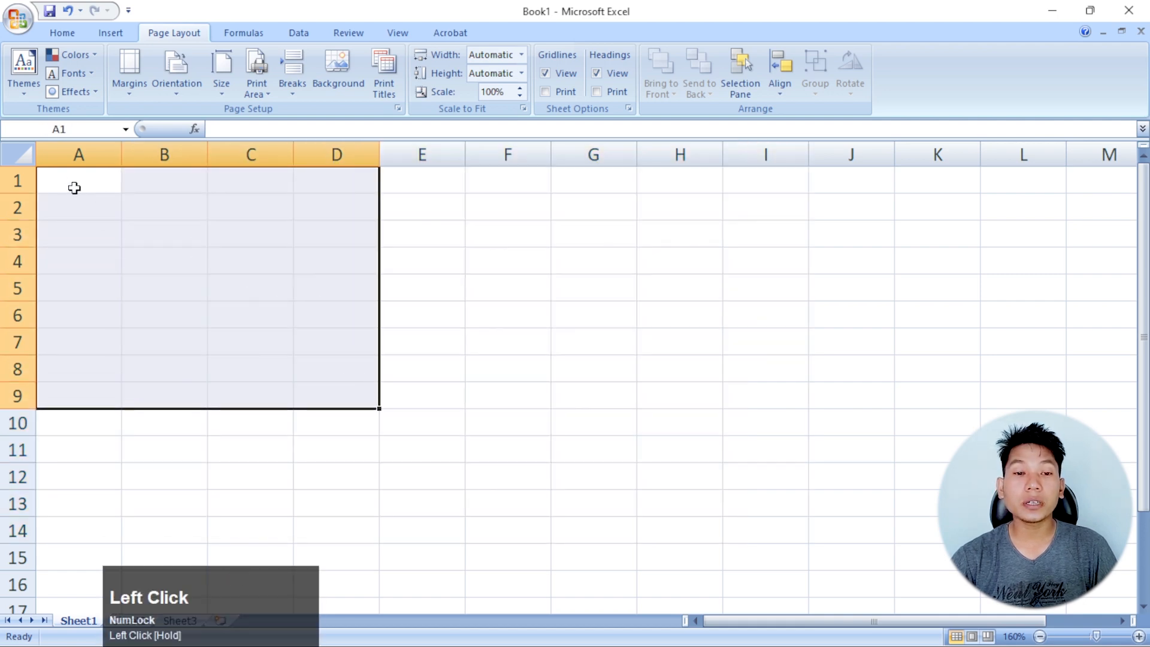
Apply Outside Borders to the range A1:H14
drag(77, 185, 713, 529)
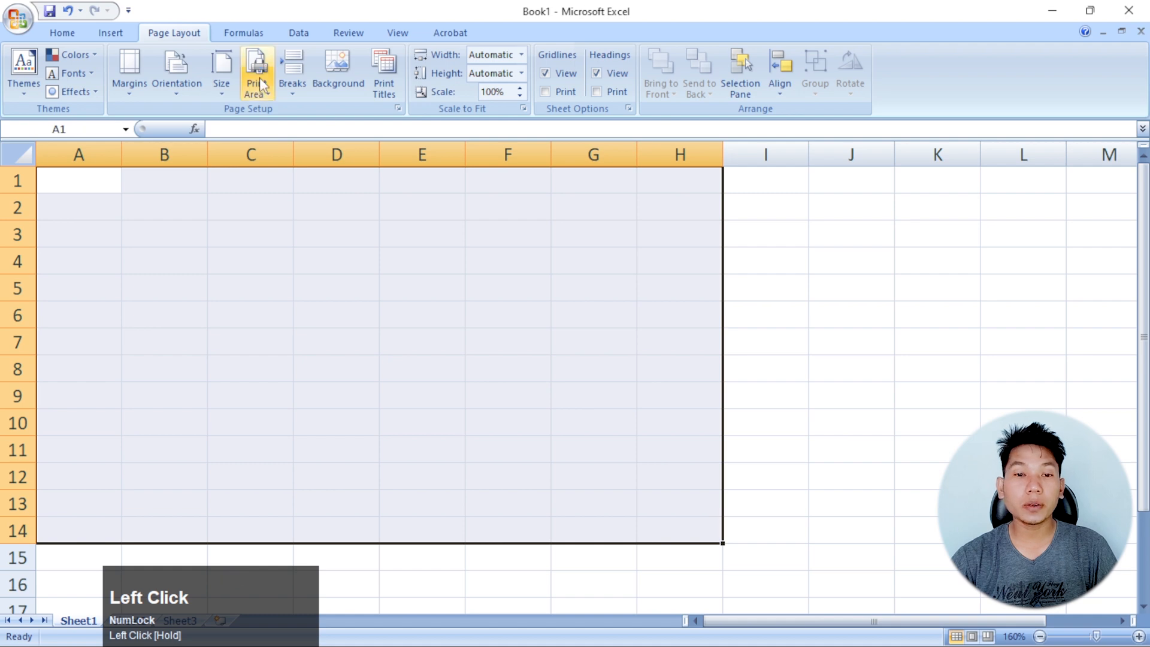
click(76, 36)
click(230, 86)
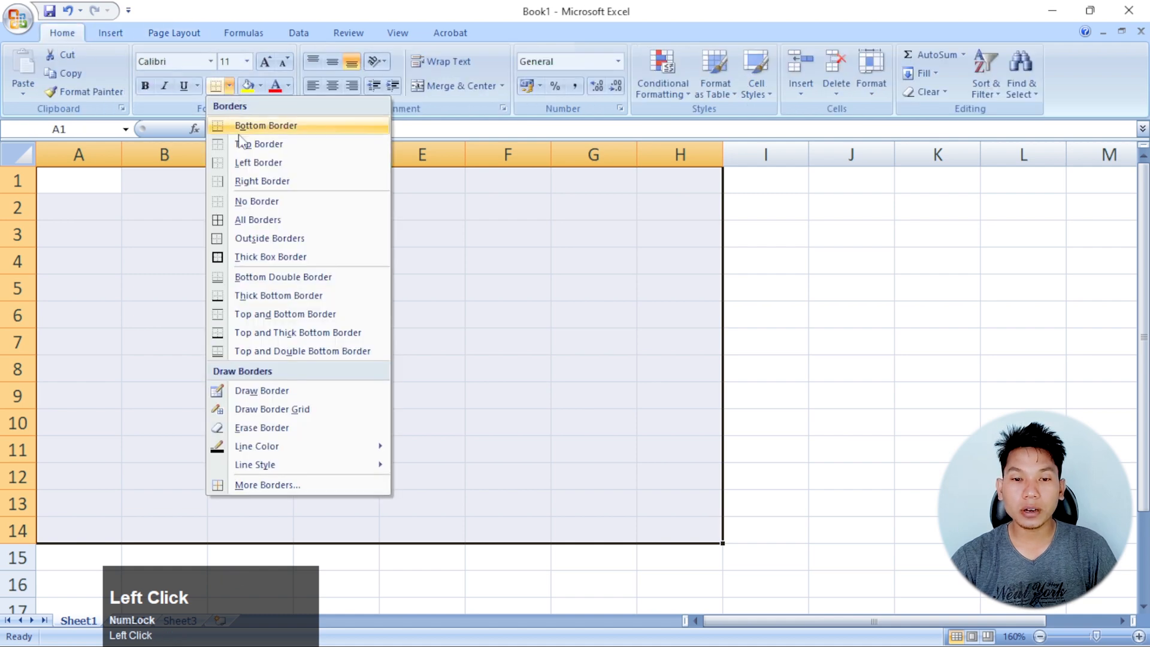
click(270, 239)
click(569, 288)
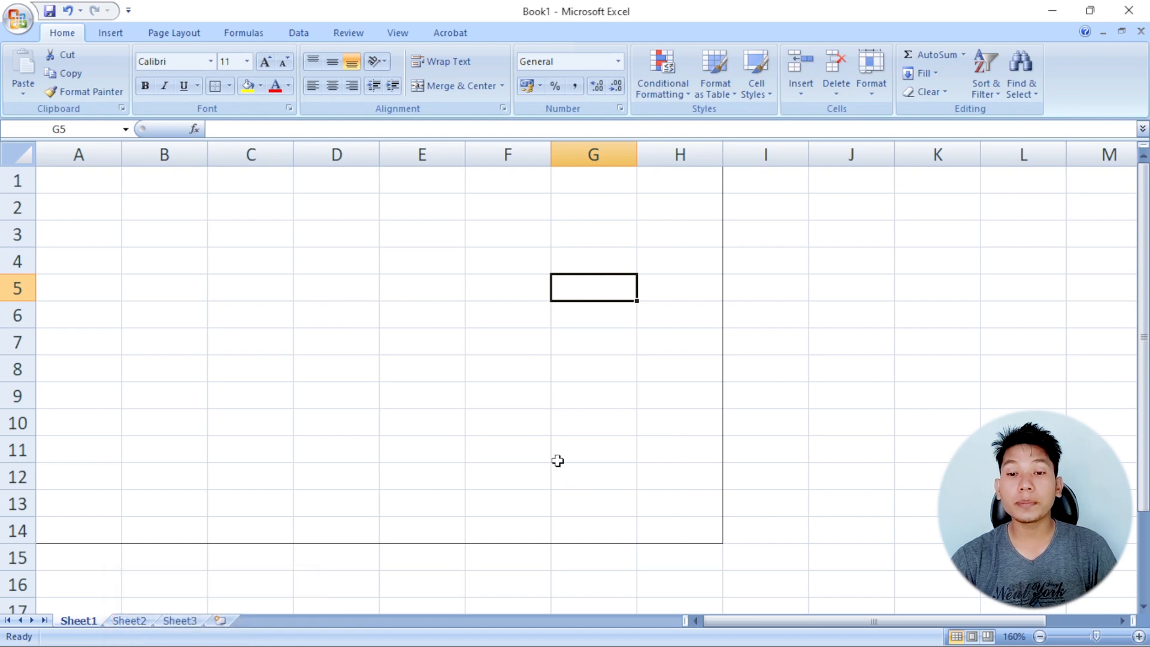
Set the range A1:E8 as the sheet's print area
drag(89, 183, 386, 367)
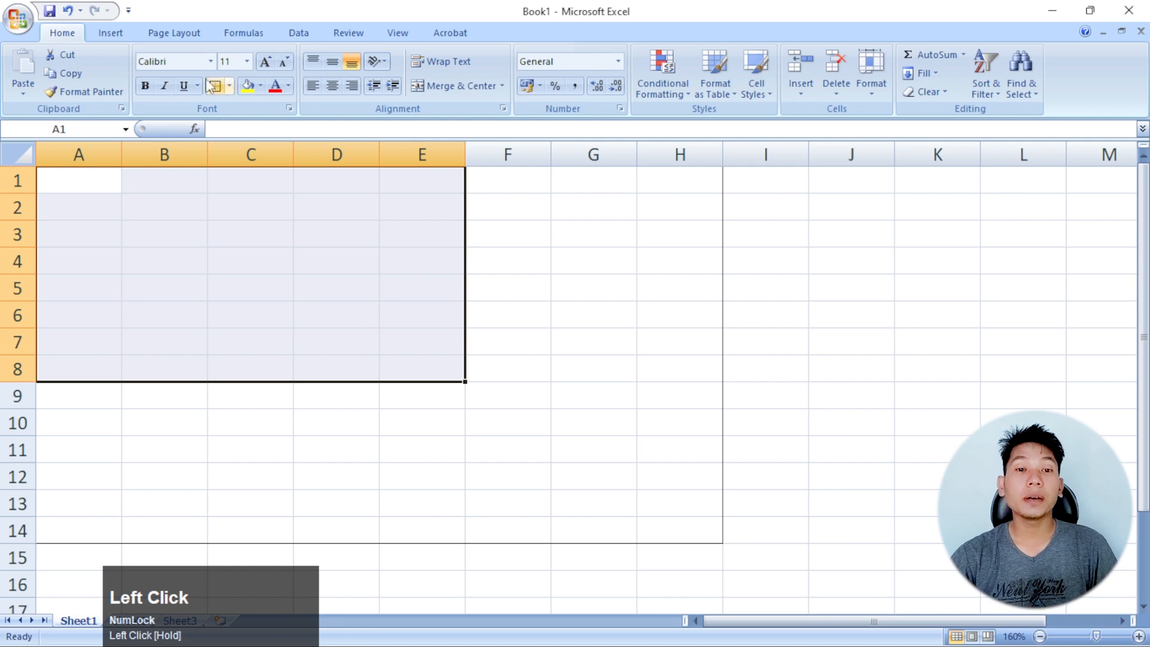
click(179, 37)
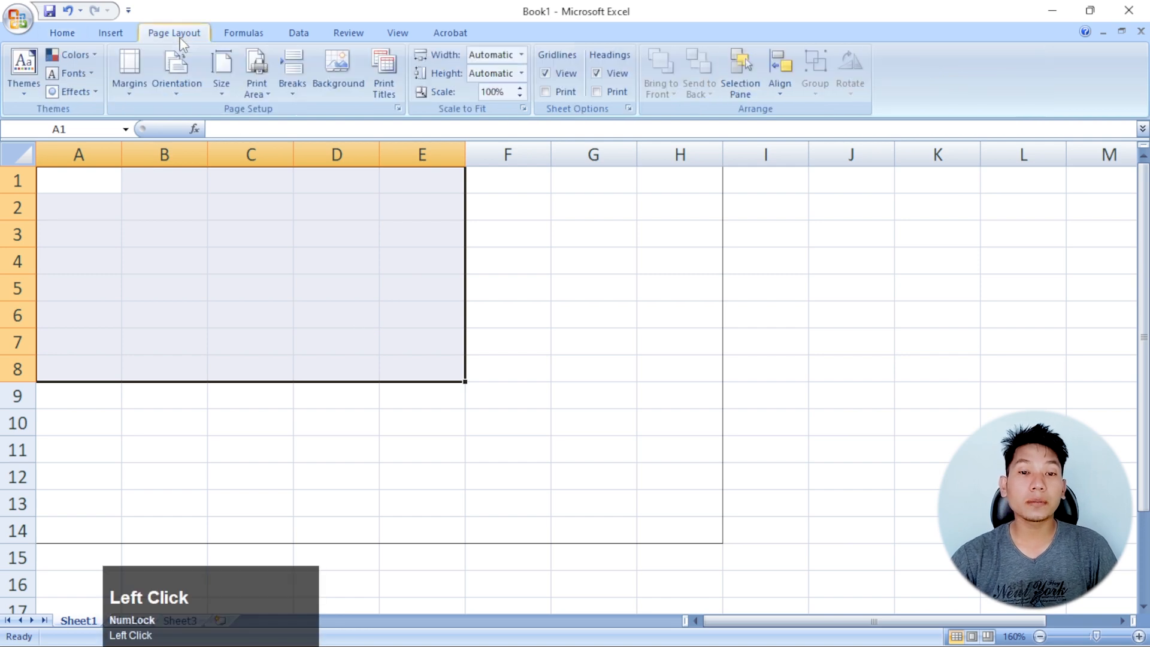
click(263, 94)
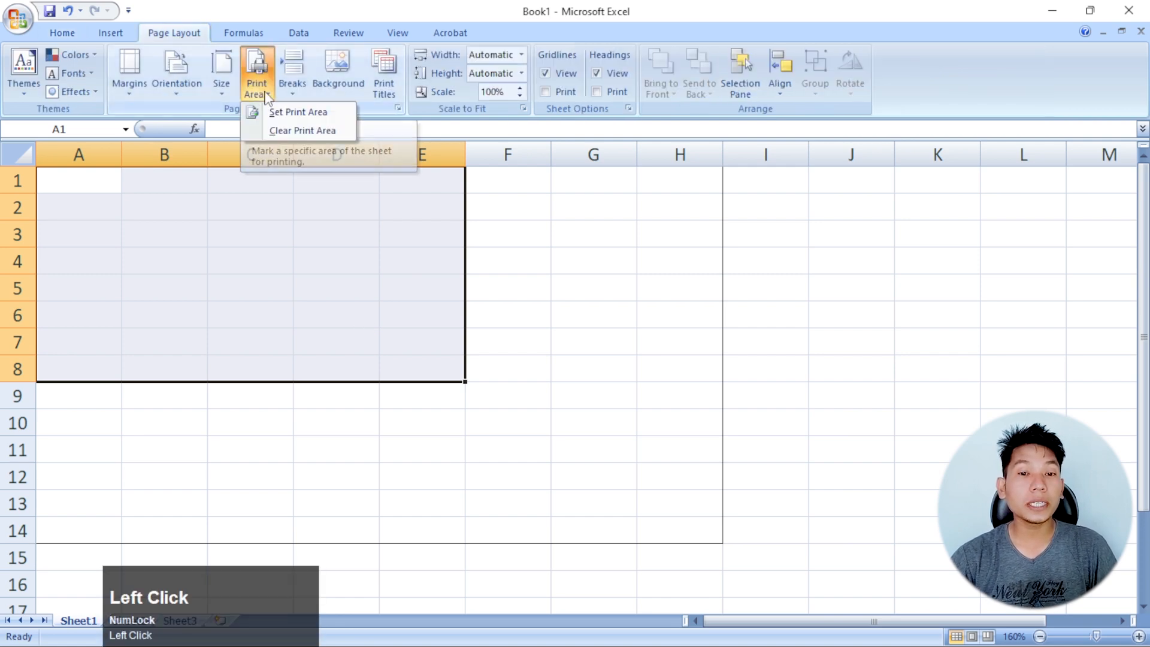
click(311, 114)
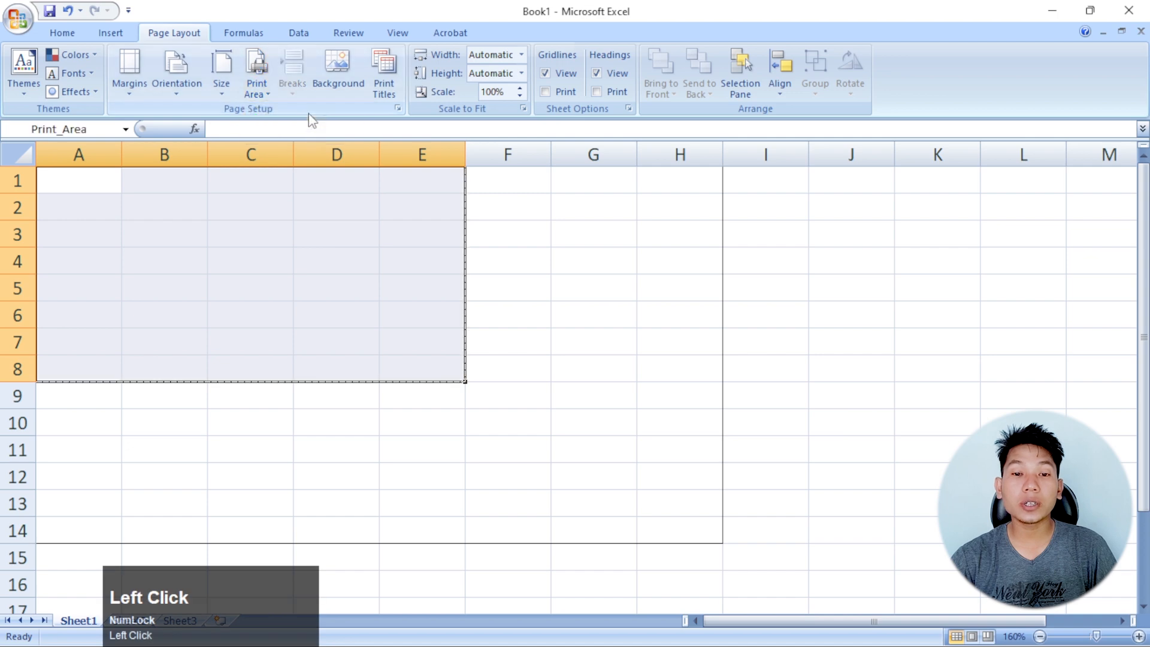
click(512, 299)
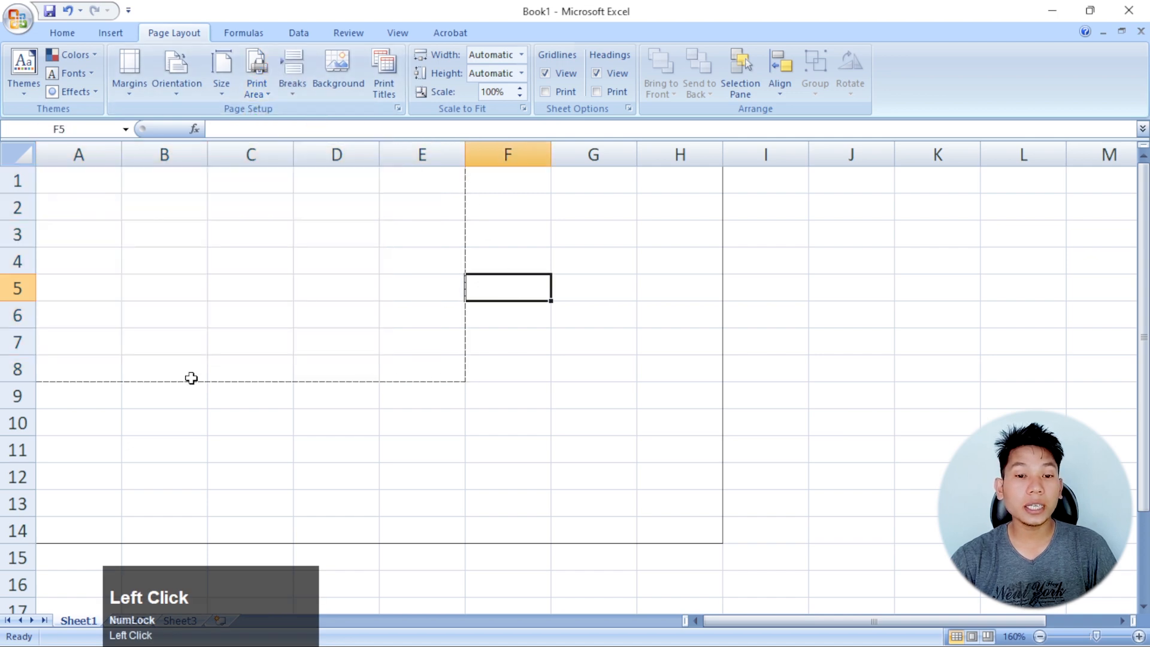
click(175, 246)
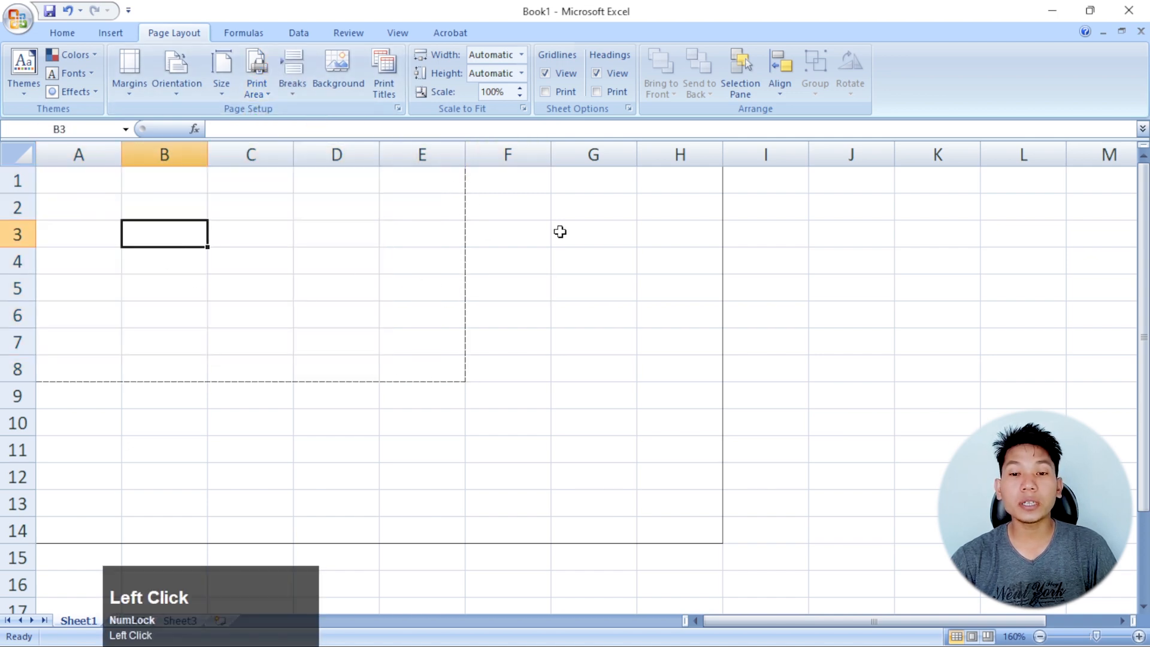
drag(560, 231, 602, 448)
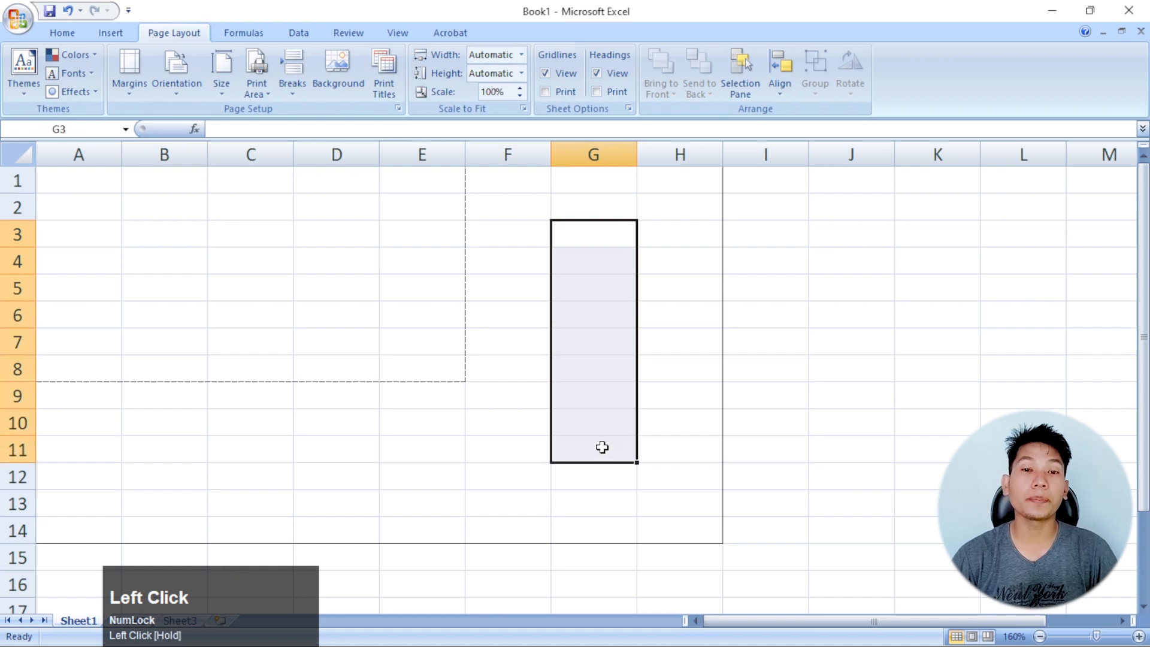
click(267, 93)
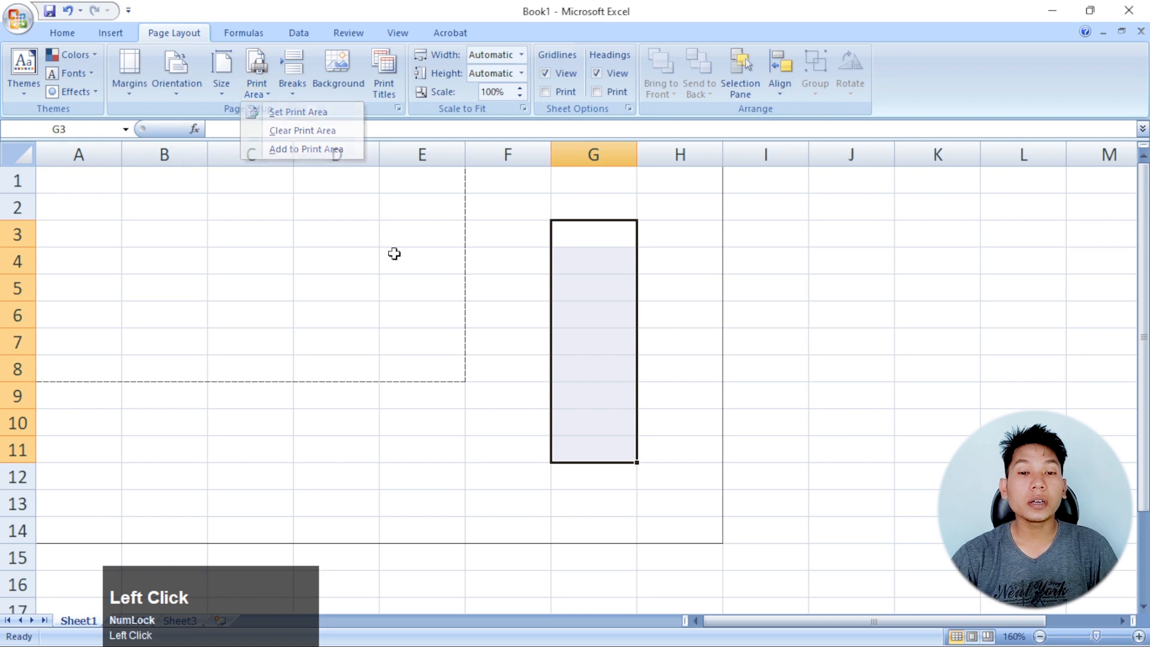
click(415, 261)
Select the print area A1:E8 and clear the print area from the sheet
drag(92, 182, 413, 371)
click(268, 95)
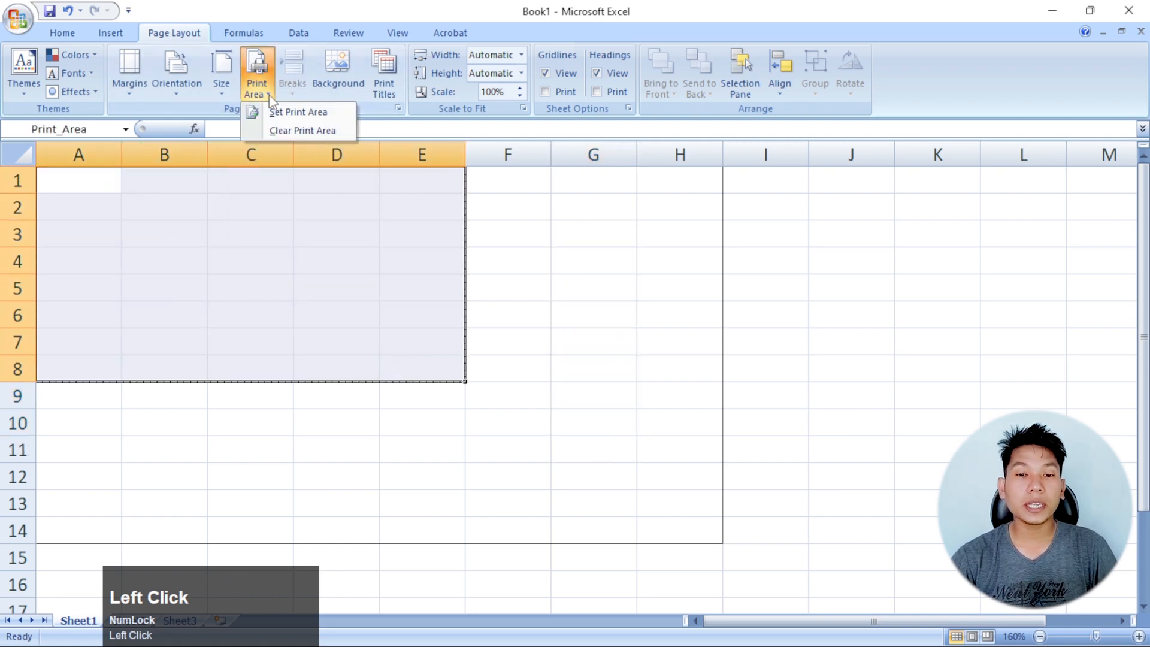
click(298, 131)
click(350, 279)
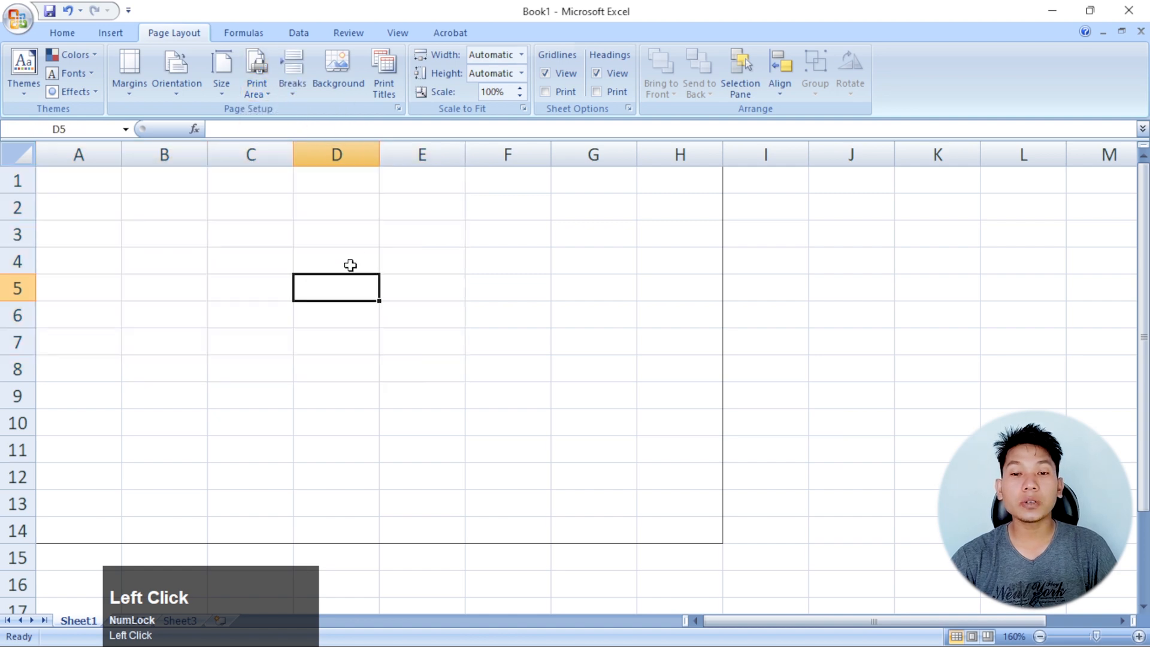
click(450, 286)
click(292, 95)
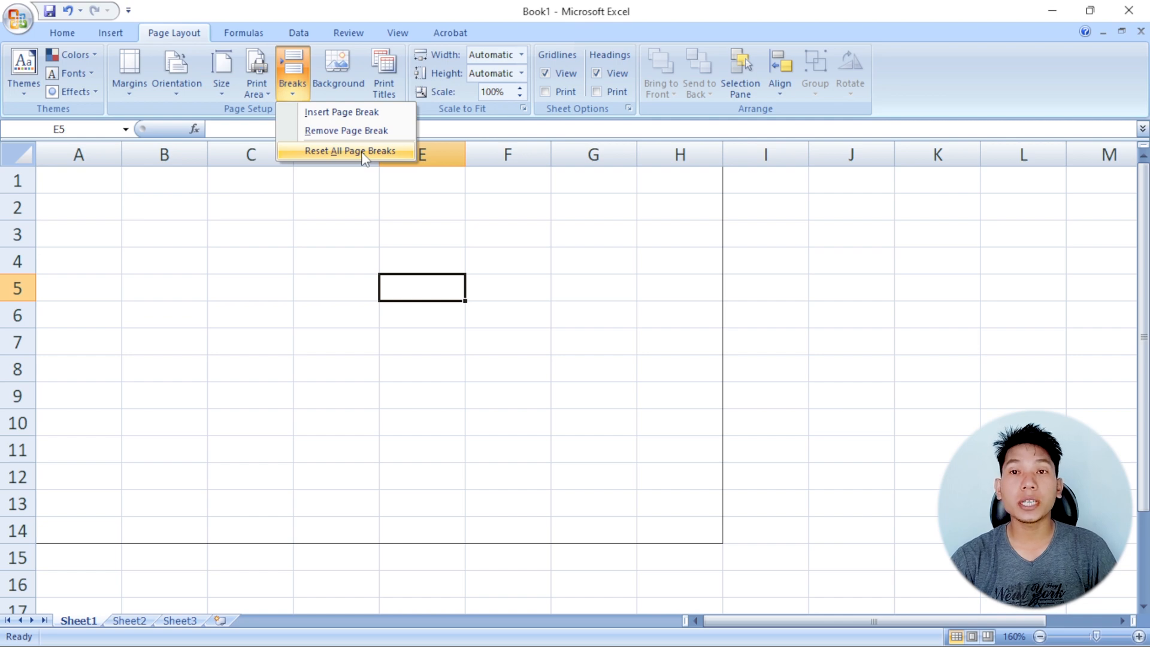
click(398, 257)
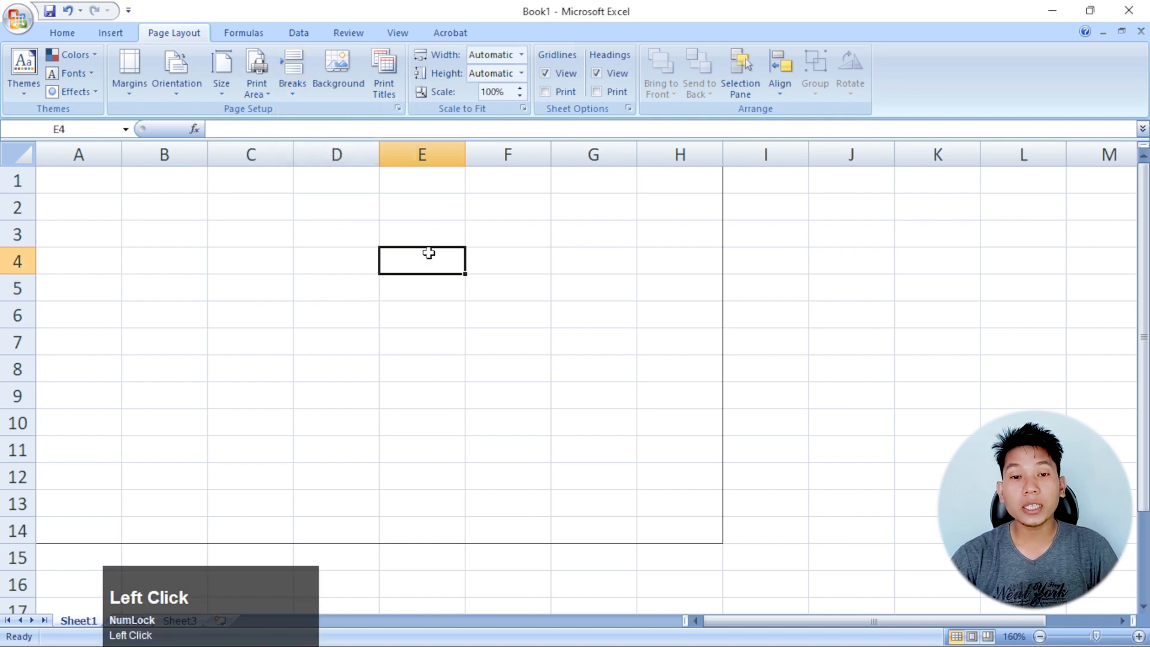
click(547, 277)
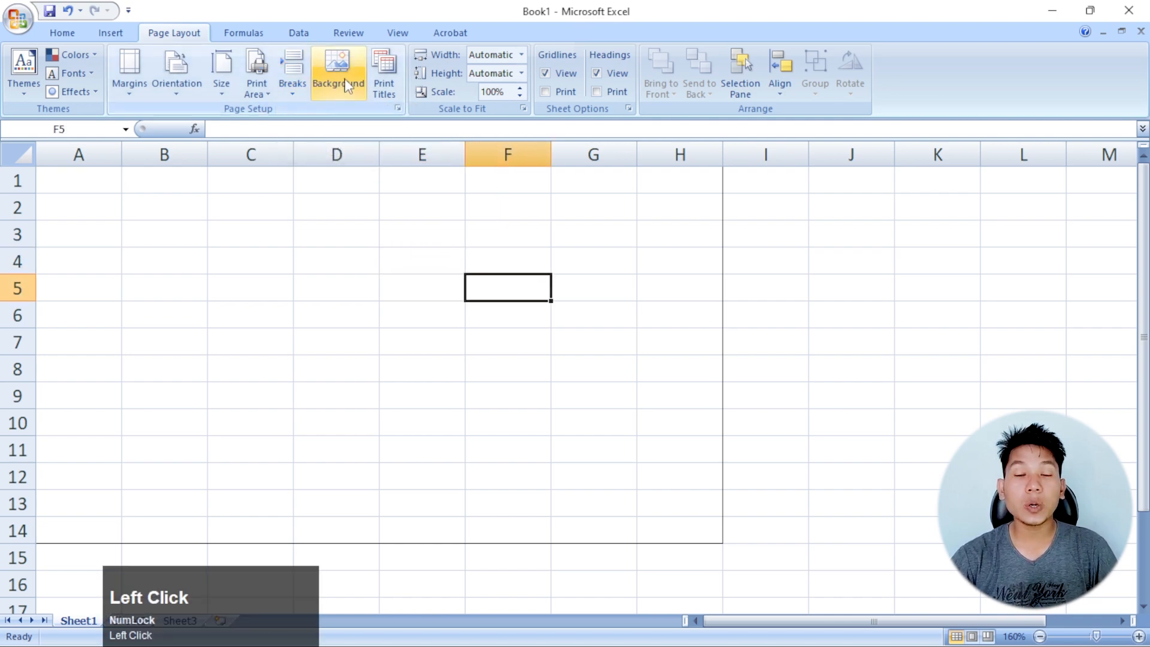
click(800, 297)
click(378, 245)
click(619, 335)
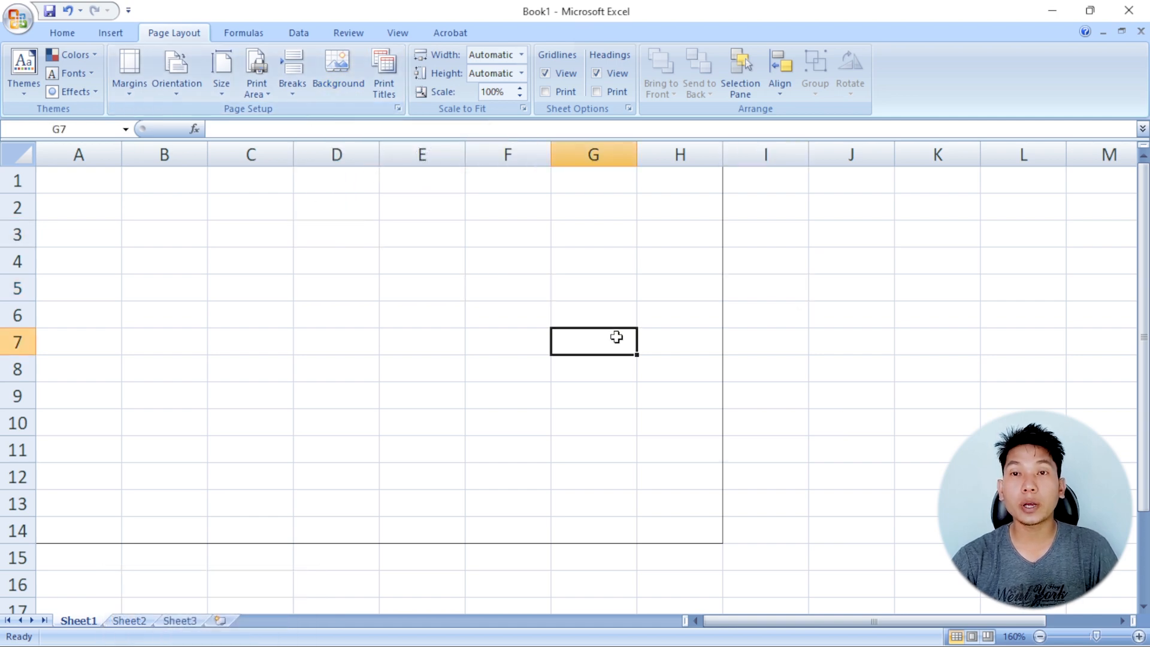
Insert the picture "60-25 Banner kotahi" from the Desktop folder as the sheet background and look over it
click(336, 70)
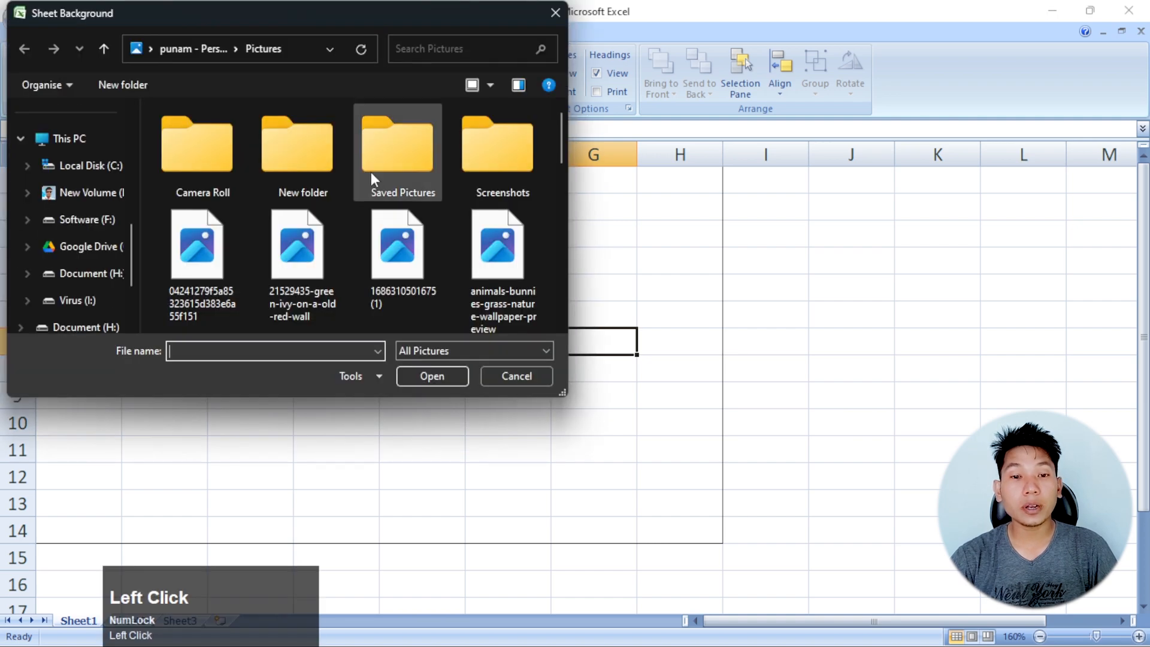
scroll(321, 197, down, 6)
scroll(322, 196, up, 2)
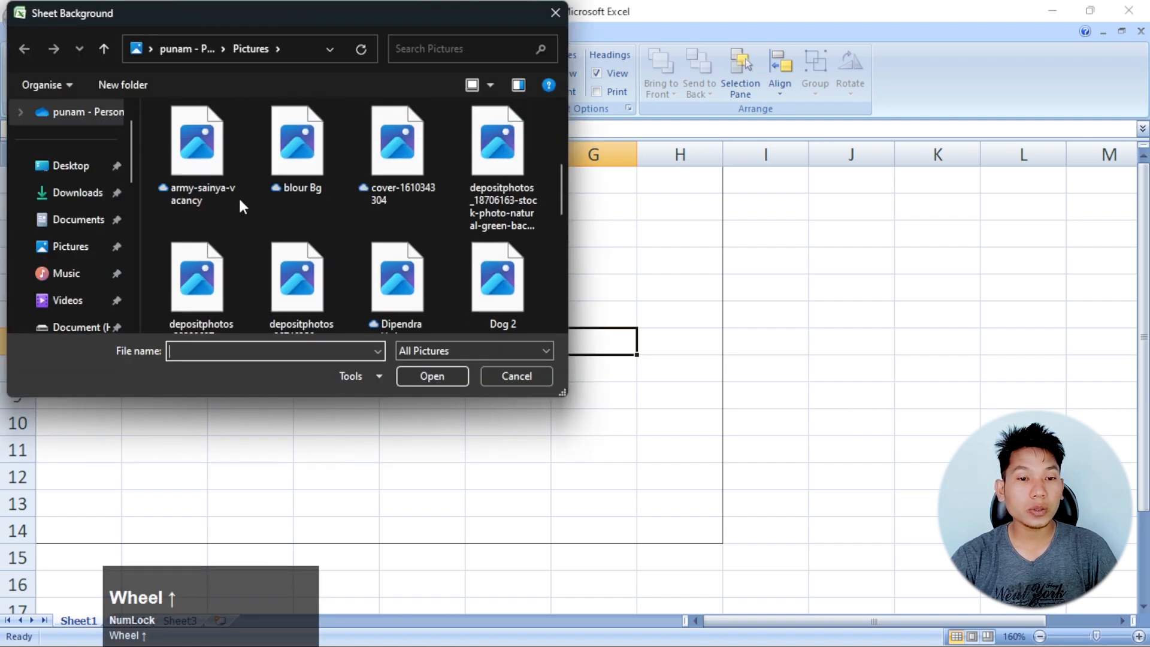
click(66, 165)
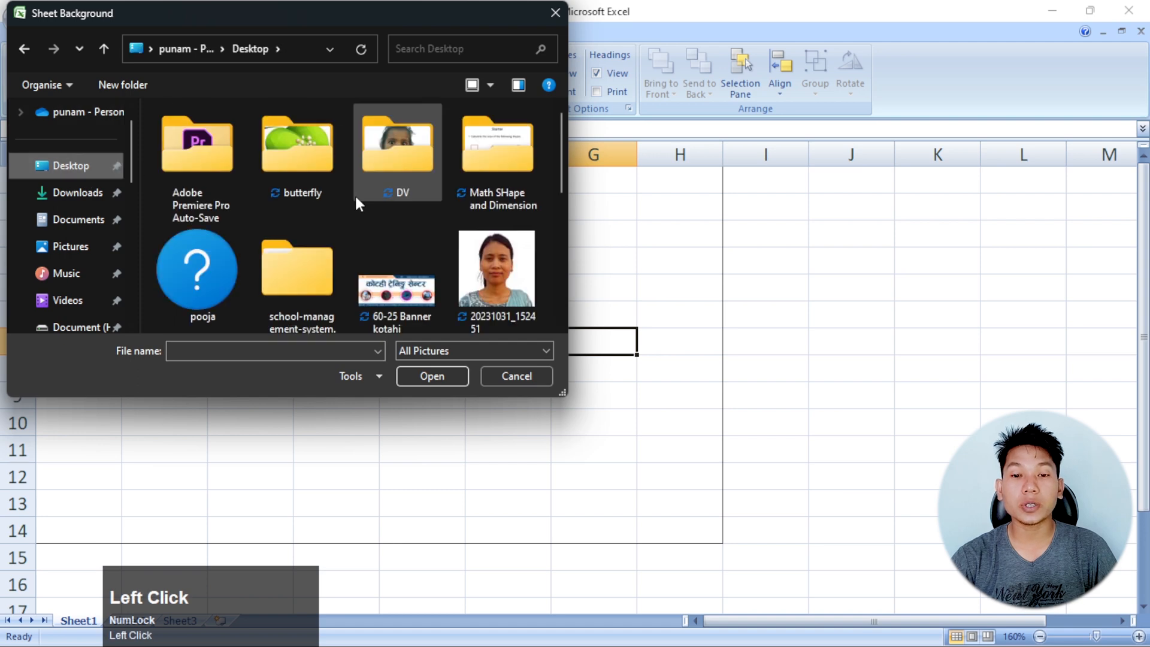
scroll(355, 193, down, 1)
click(407, 280)
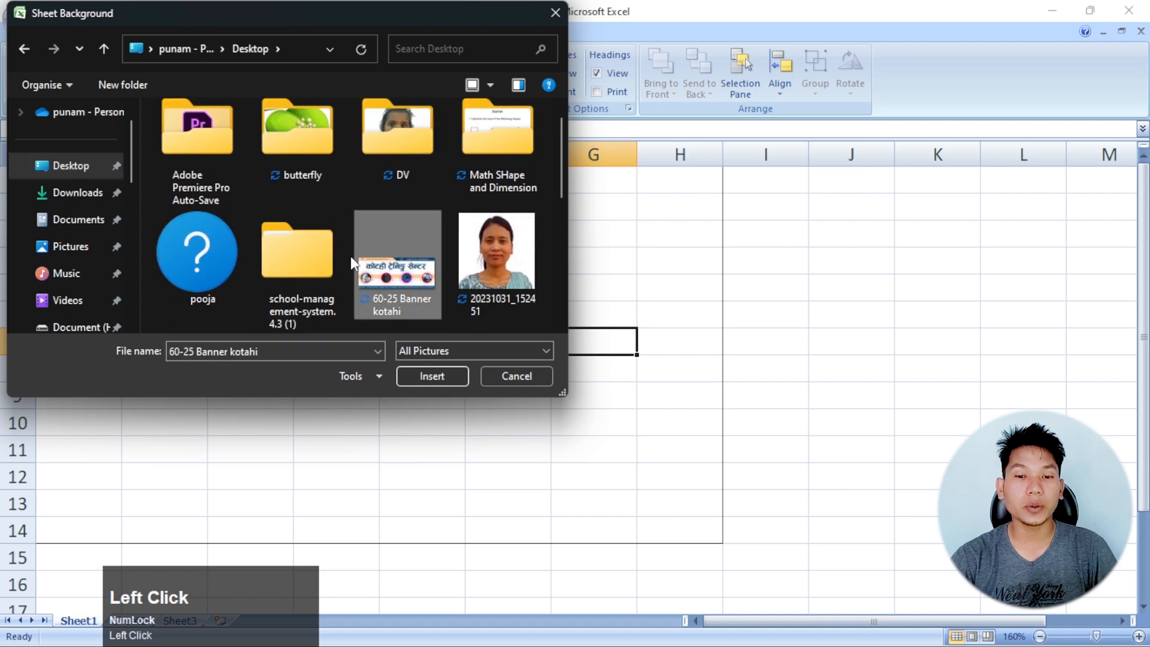
click(428, 377)
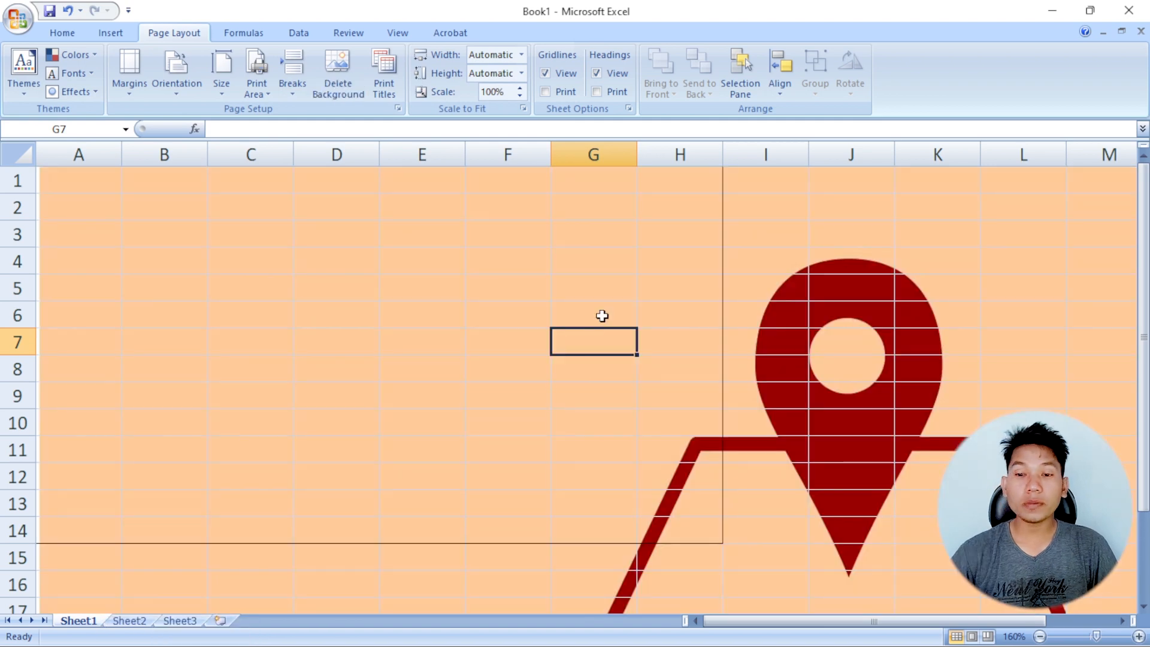
scroll(550, 330, down, 12)
scroll(549, 330, up, 10)
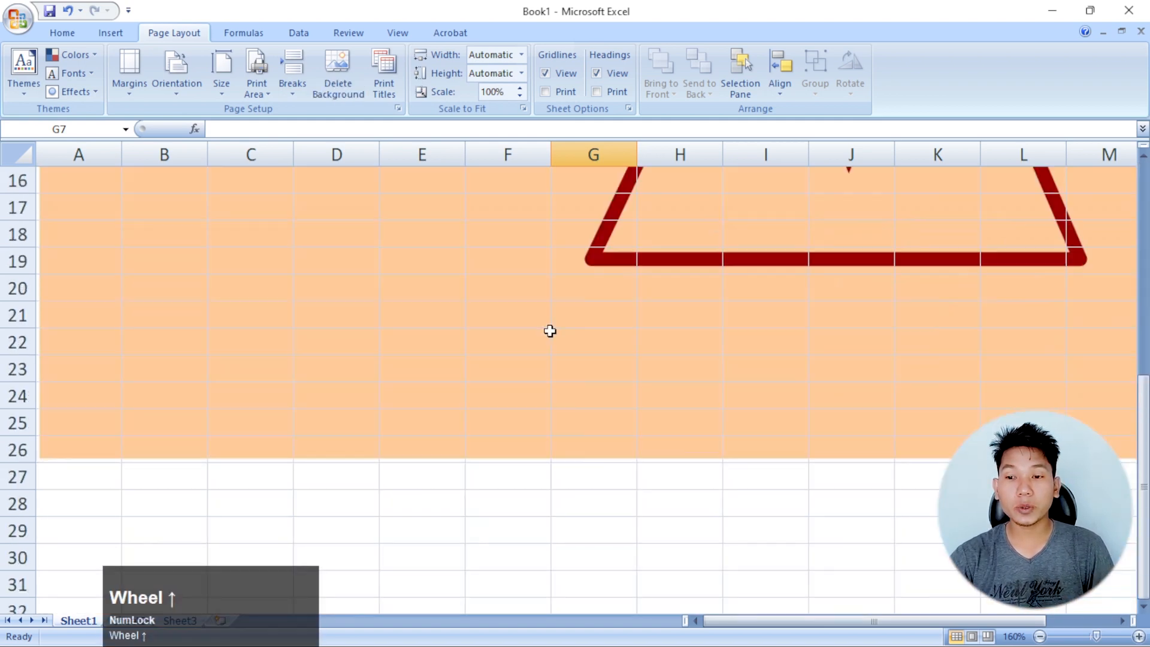
Delete the banner picture from the sheet background
click(784, 622)
drag(784, 622, 442, 303)
click(442, 303)
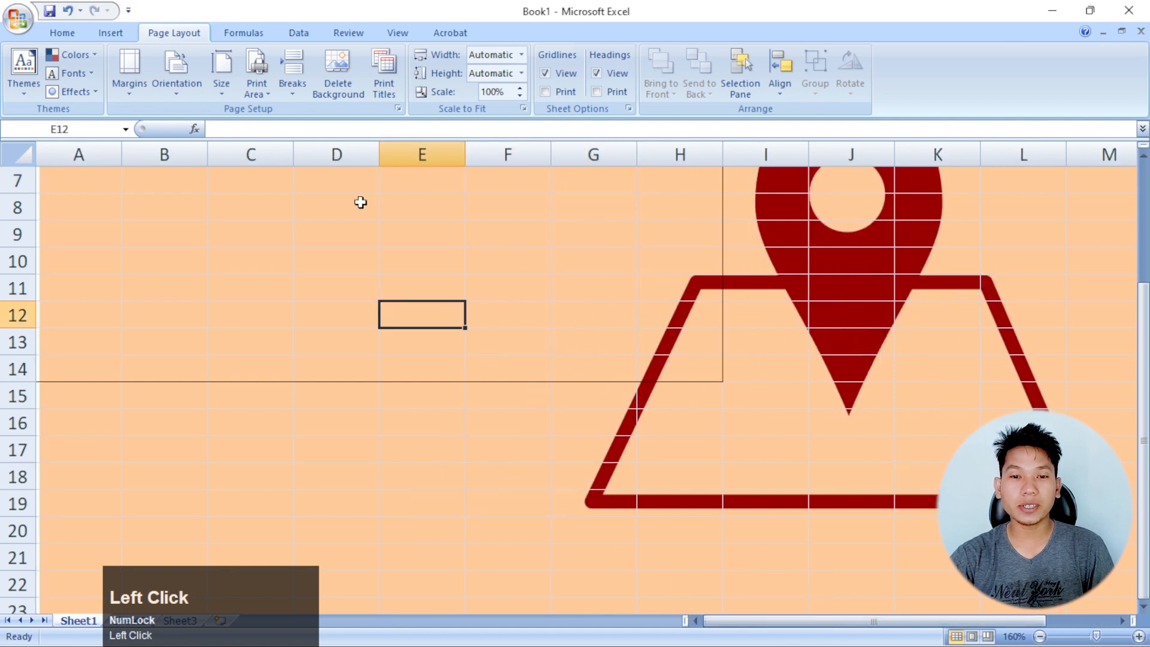
click(351, 91)
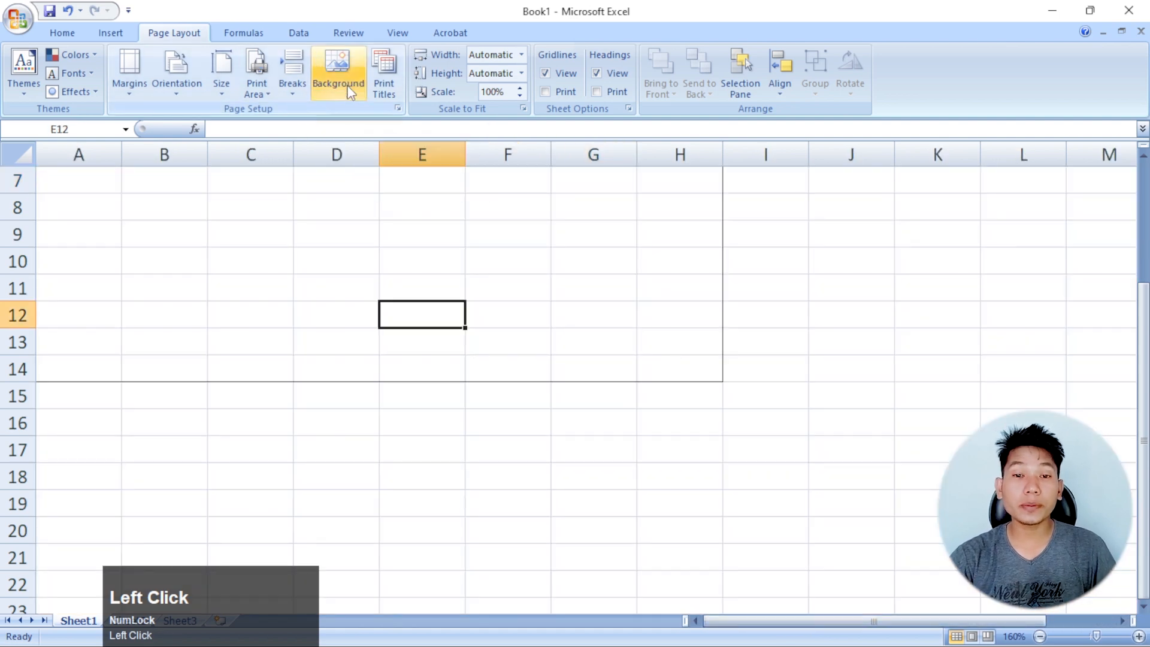
Insert the WhatsApp image stamped 7.04.14 AM from the Desktop folder as the sheet background and look over it
click(348, 87)
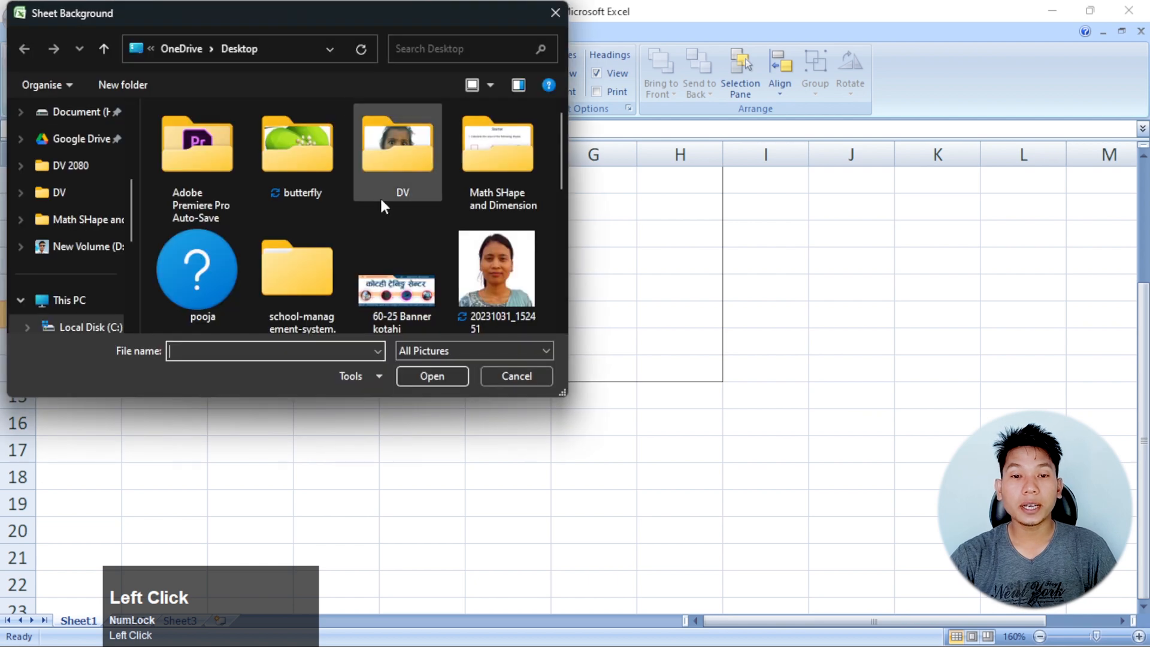
scroll(383, 206, down, 3)
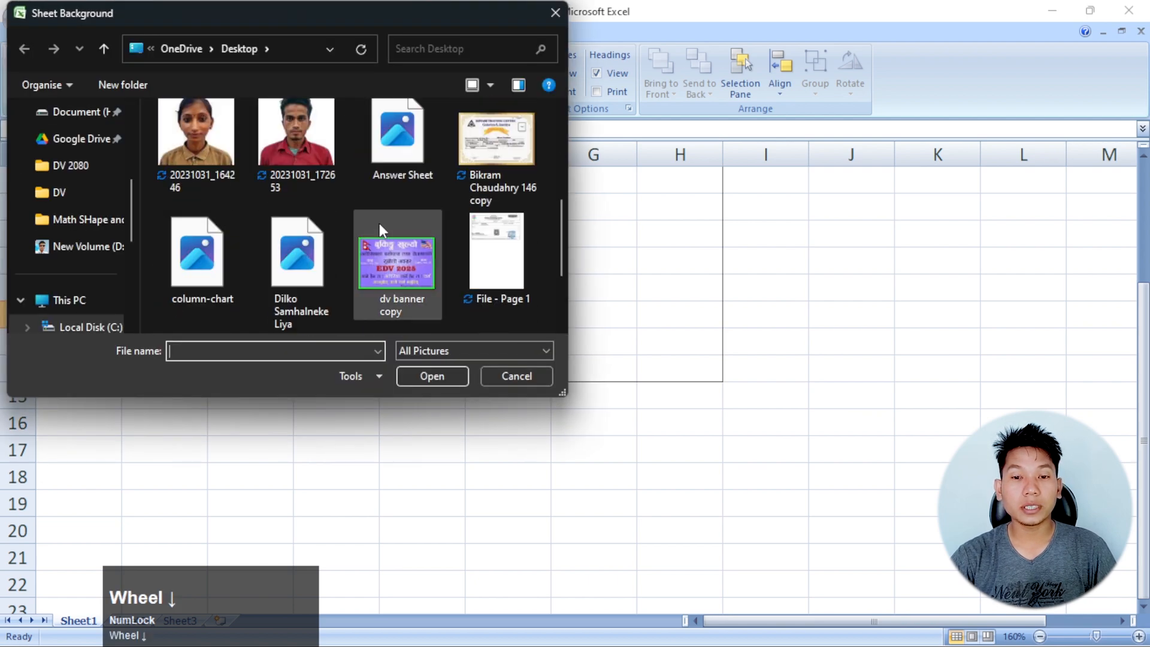
click(377, 254)
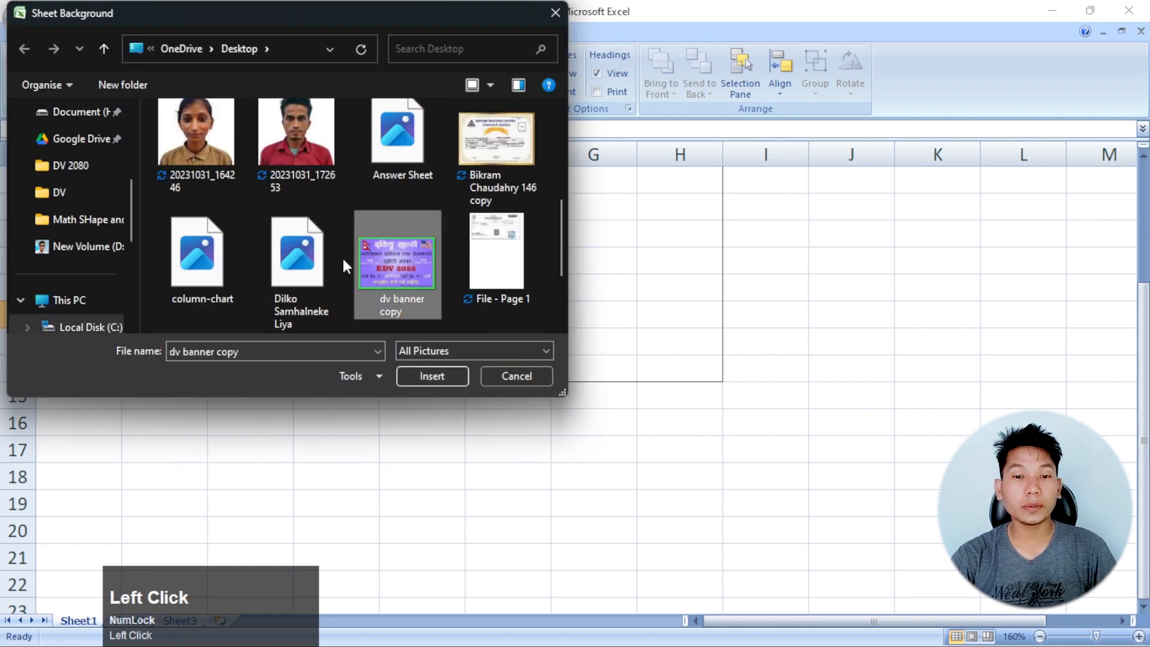
scroll(342, 257, down, 2)
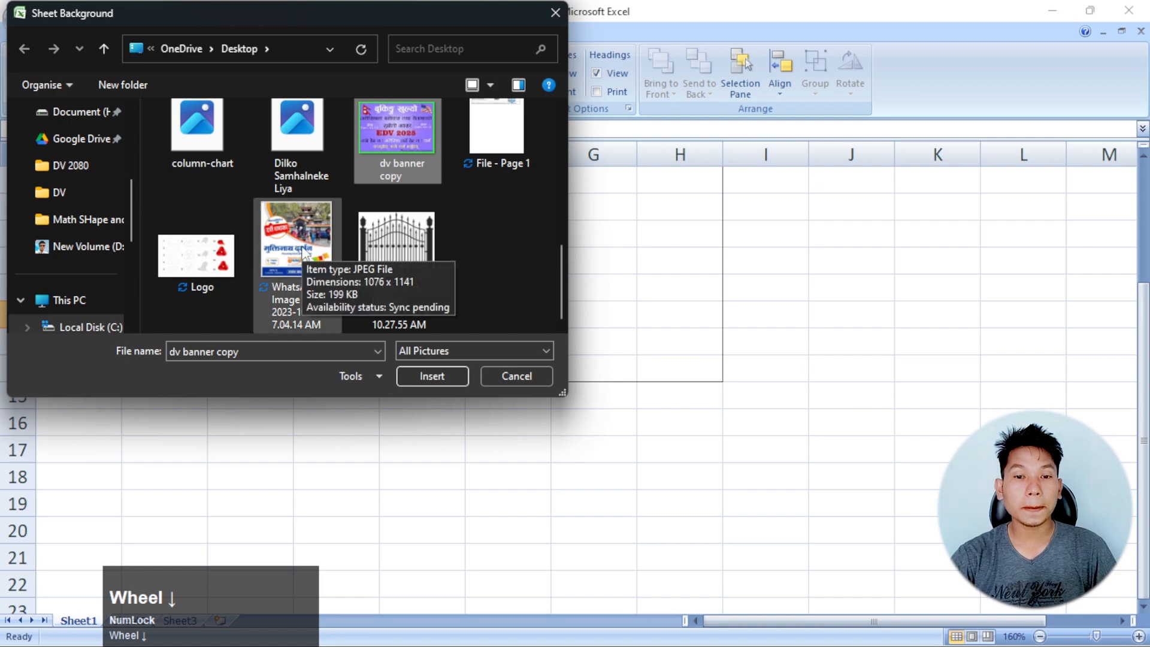
click(261, 254)
click(434, 377)
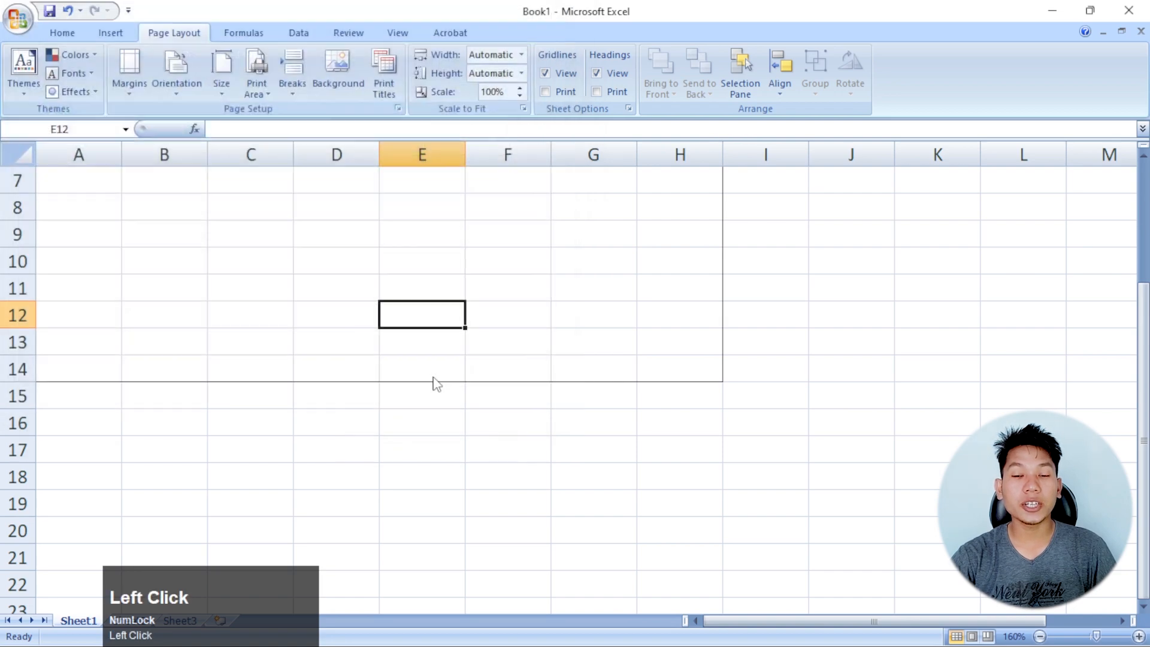
scroll(617, 348, down, 7)
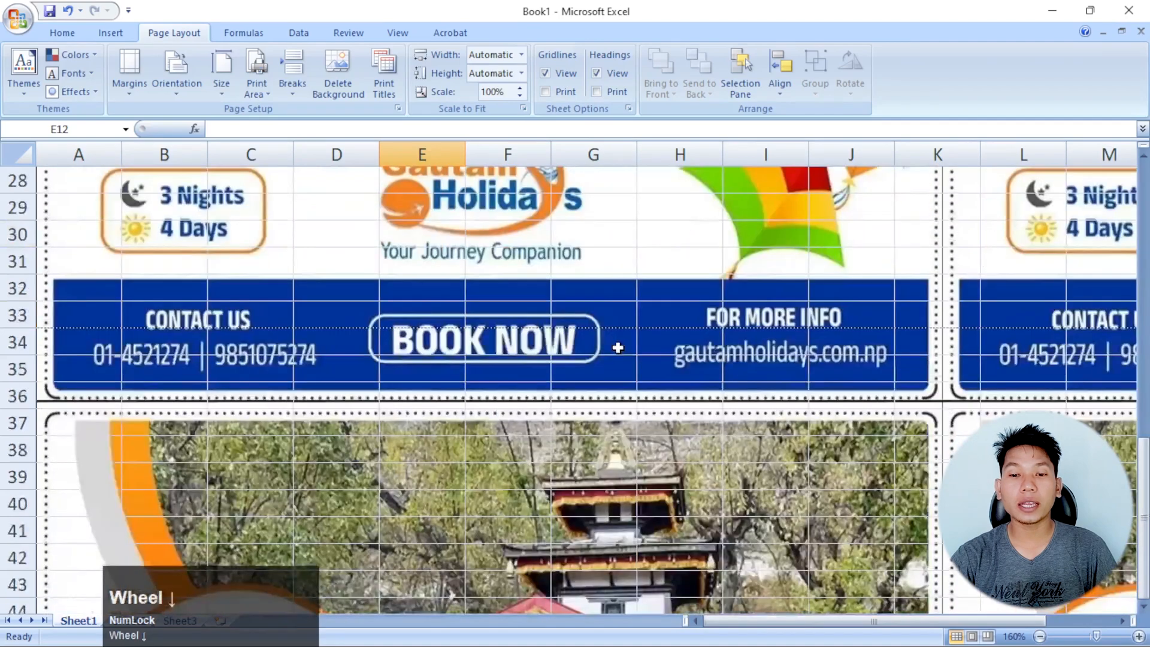
scroll(618, 347, up, 9)
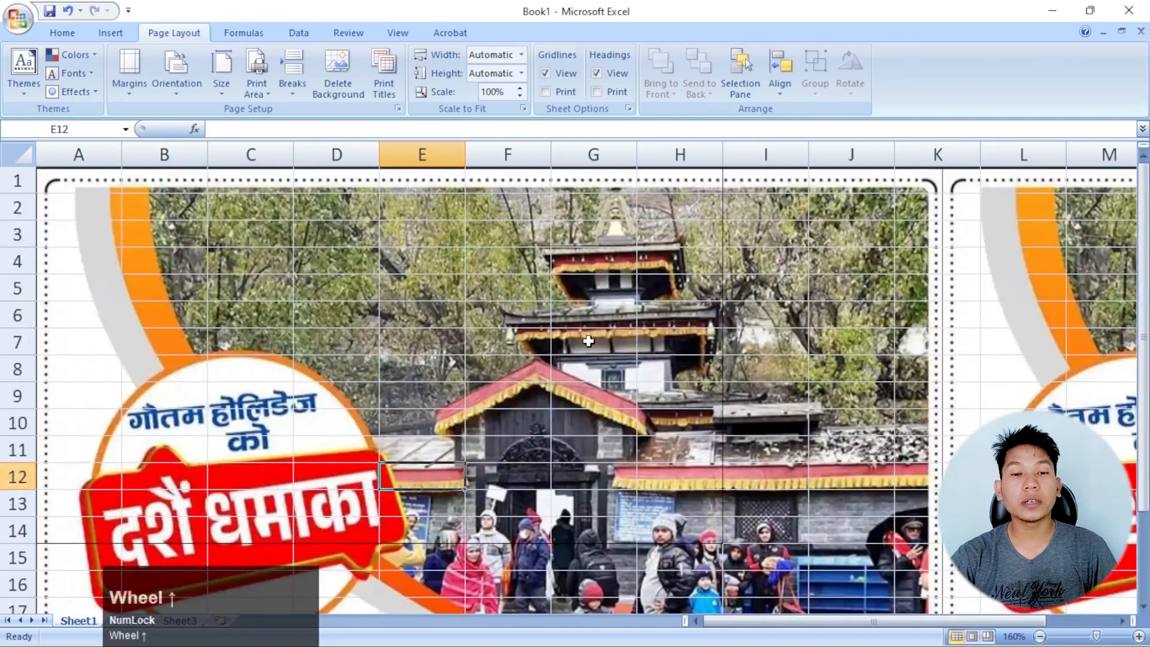
scroll(575, 339, down, 5)
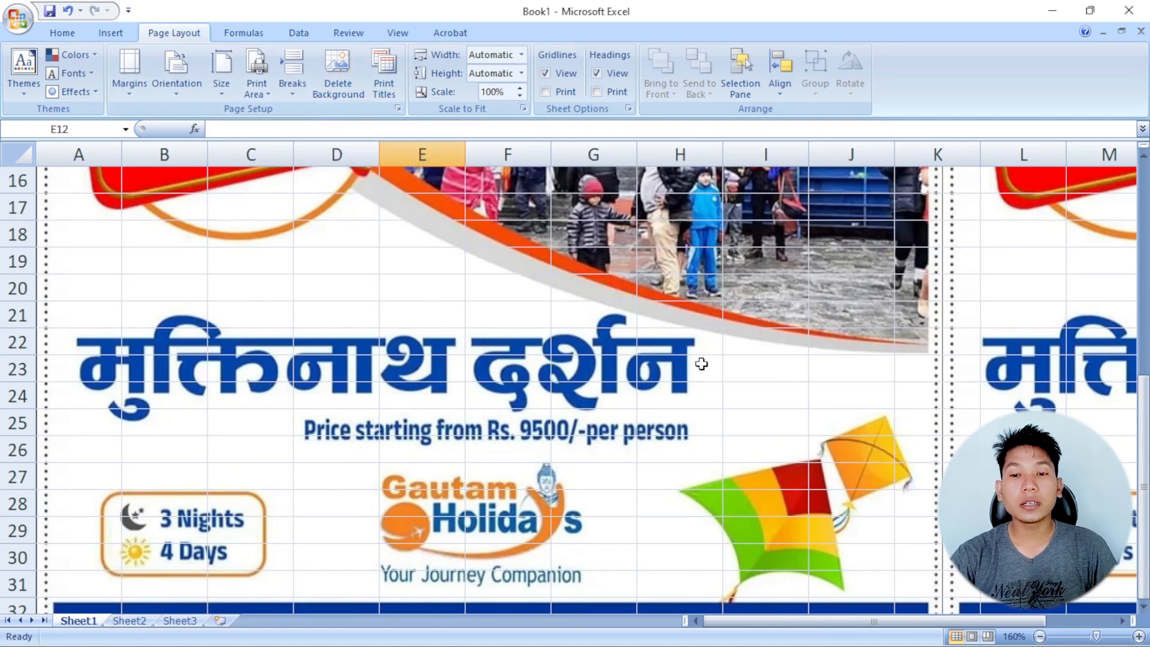
scroll(698, 362, up, 3)
scroll(704, 372, down, 4)
Enter the sample text "dsds" in D23, "dg" in E23 and "gfd" in F23 over the background picture
click(321, 307)
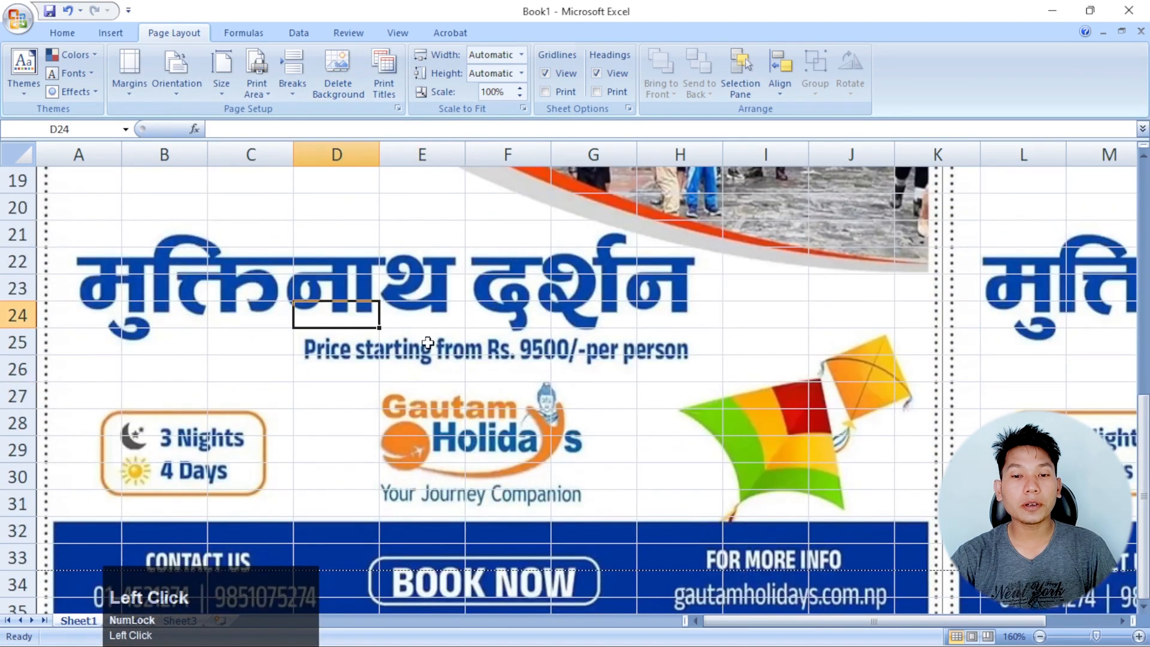
click(428, 343)
click(335, 290)
click(503, 294)
click(325, 271)
click(503, 291)
click(346, 287)
text(dsds)
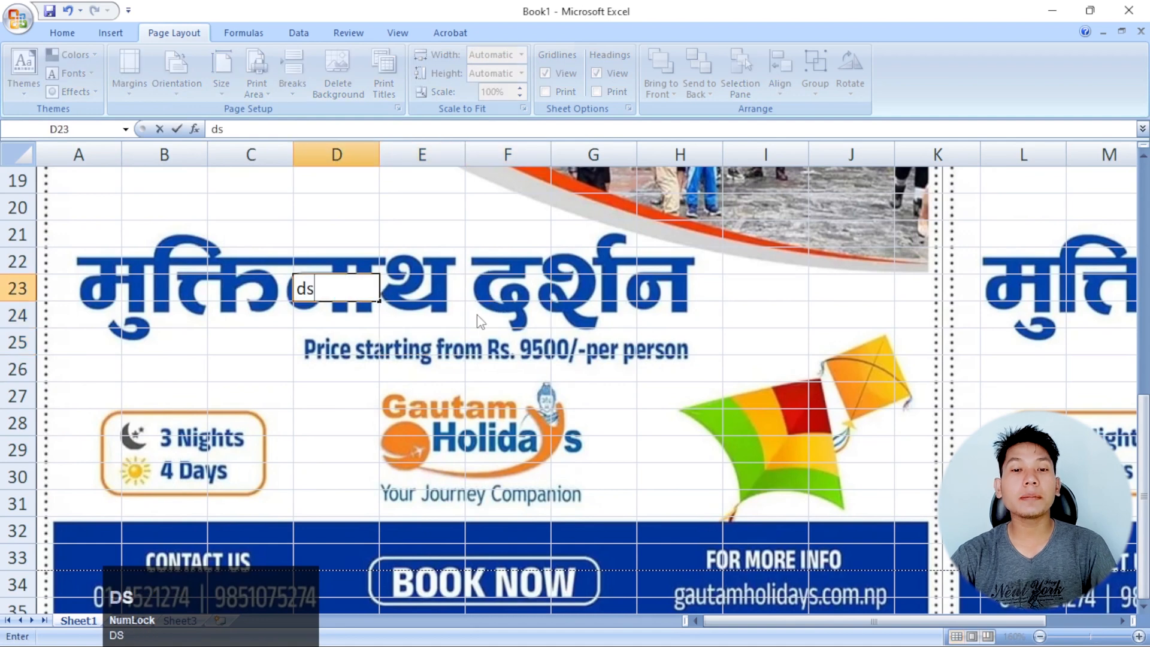
click(433, 293)
text(dg)
click(527, 289)
text(gfd)
Enter more sample text over the background: "fdghf" in D22, "fh" in E20 and "t" in D20
click(370, 263)
text(fdghf)
click(442, 216)
text(fh)
click(335, 207)
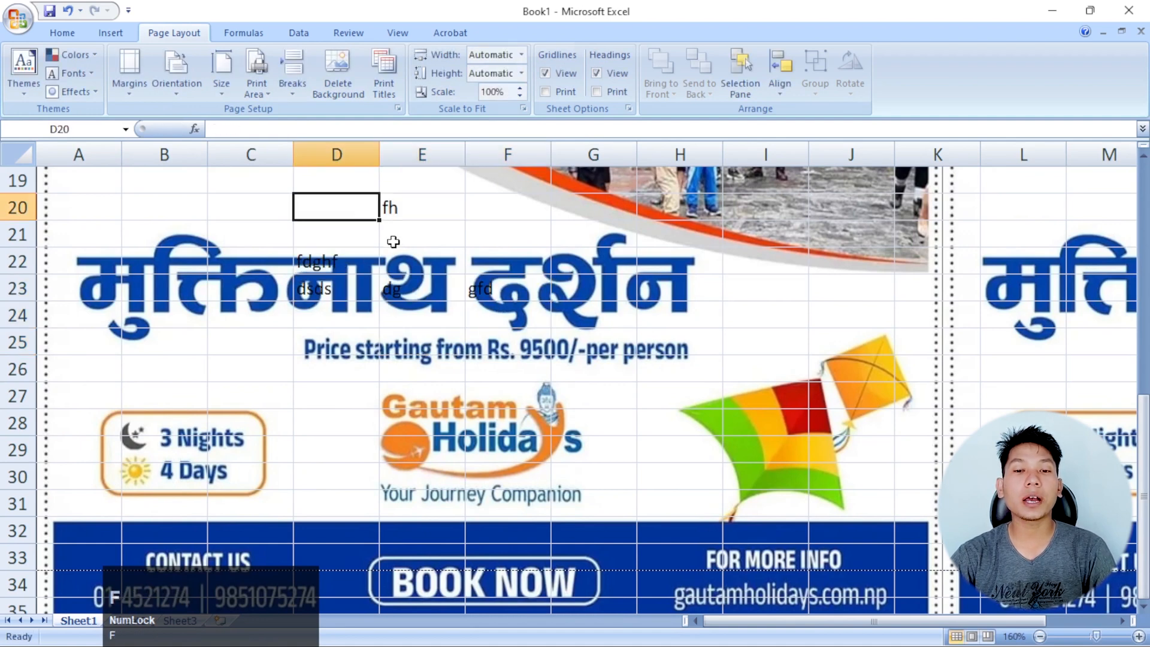
text(t)
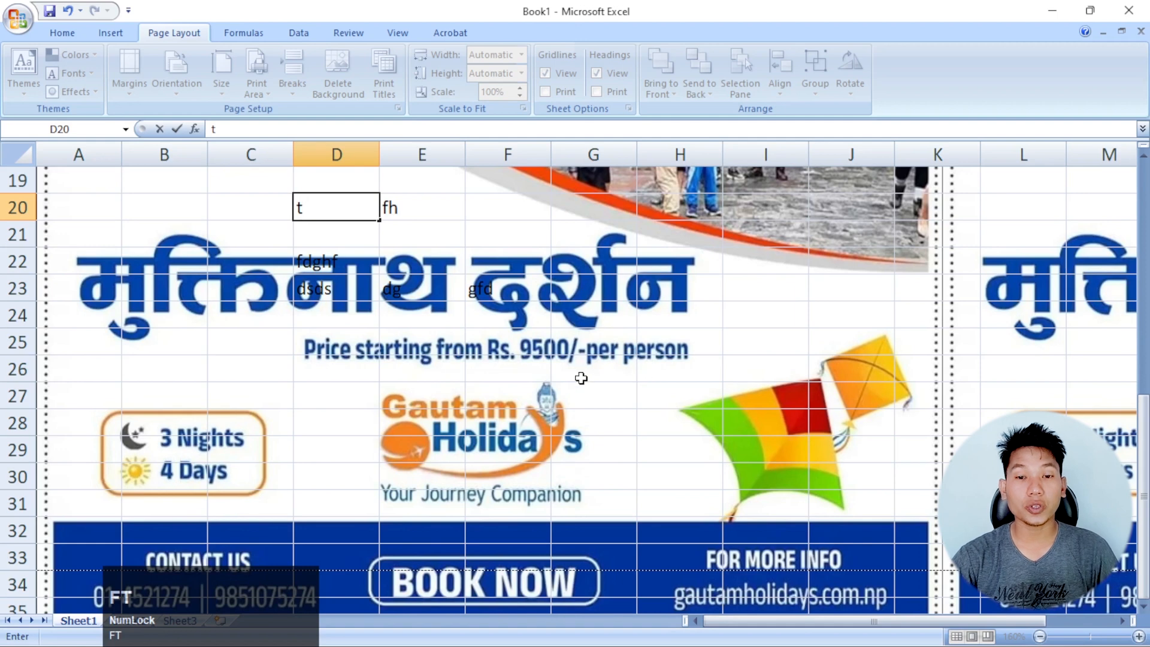
click(448, 292)
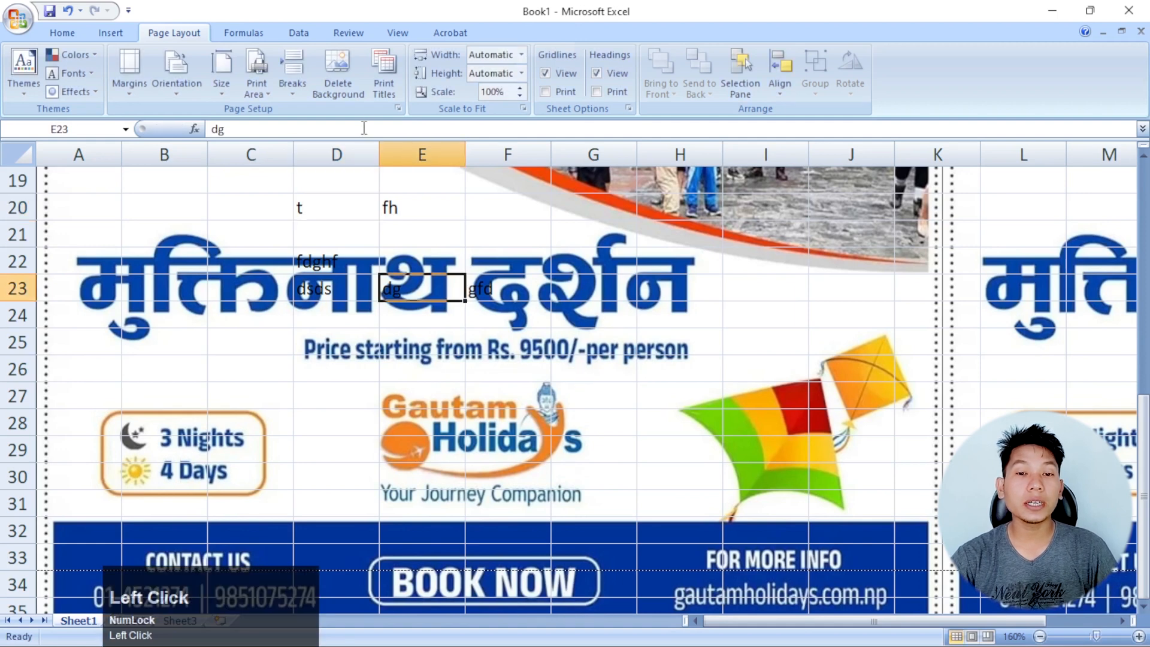
Delete the sheet background and clear the sample text from the cells in rows 20 to 23
click(338, 78)
scroll(401, 334, up, 1)
drag(251, 261, 494, 387)
key(Delete)
scroll(494, 388, up, 5)
click(376, 274)
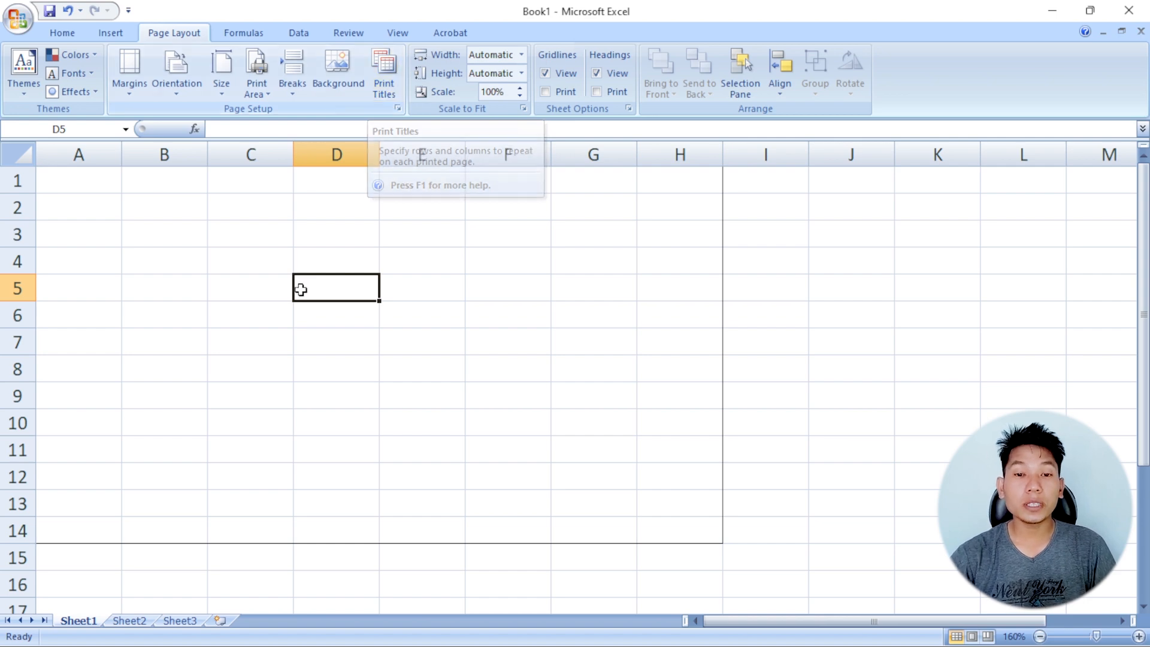
click(411, 305)
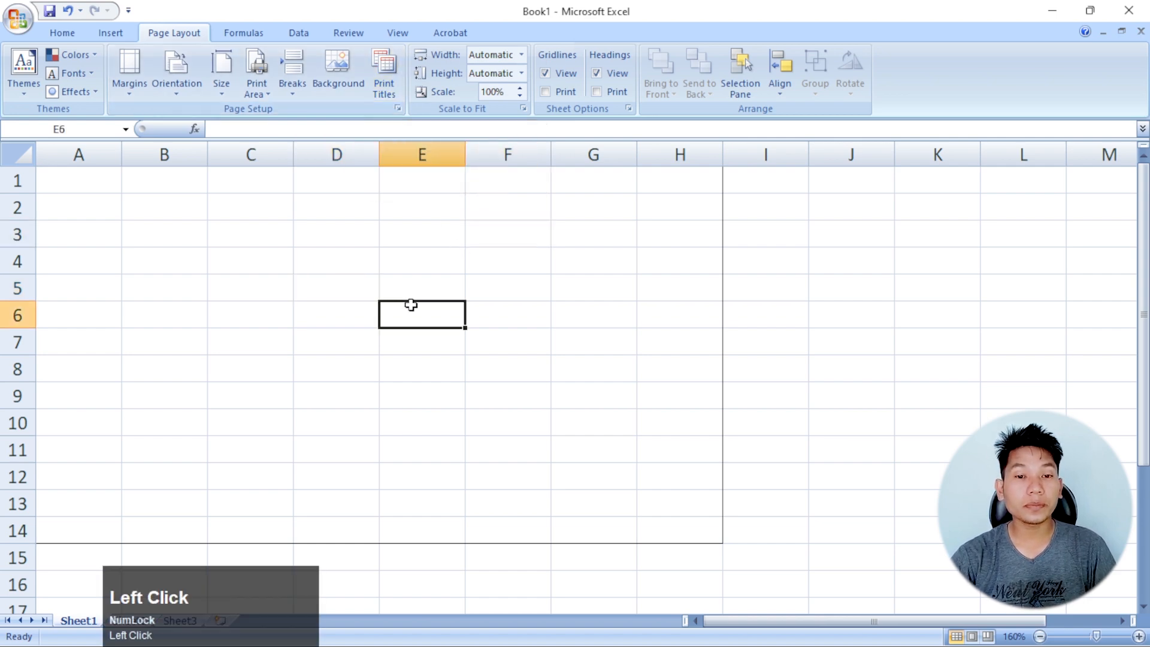
Show the sheet in Page Layout view and set the page orientation to Portrait
click(398, 33)
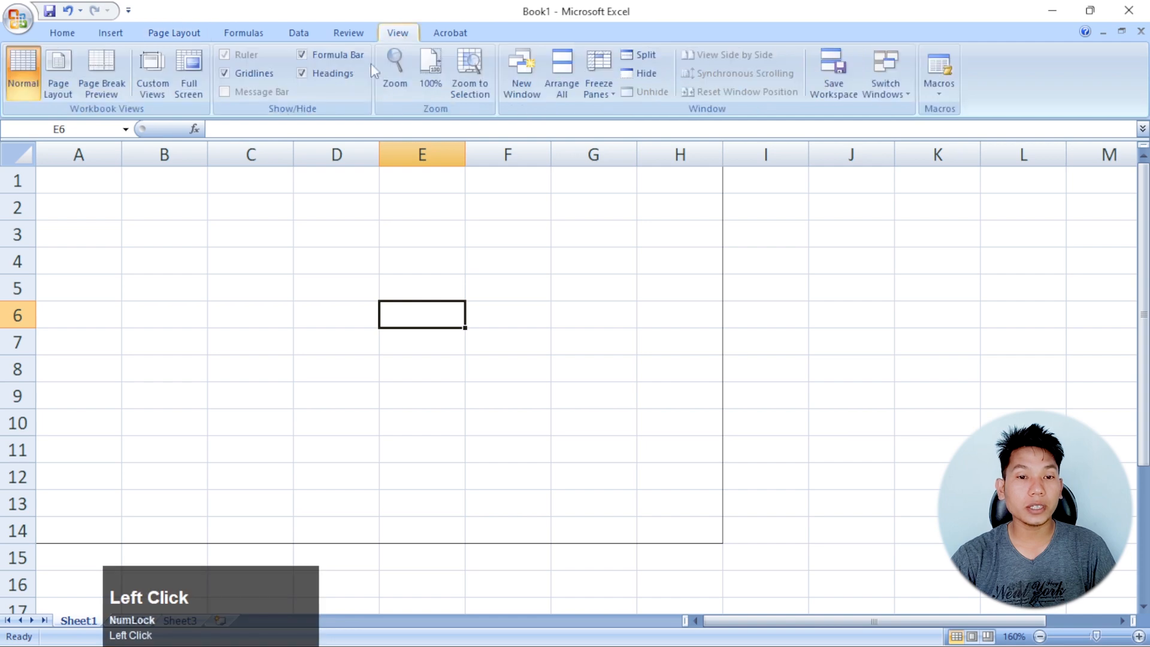
click(60, 78)
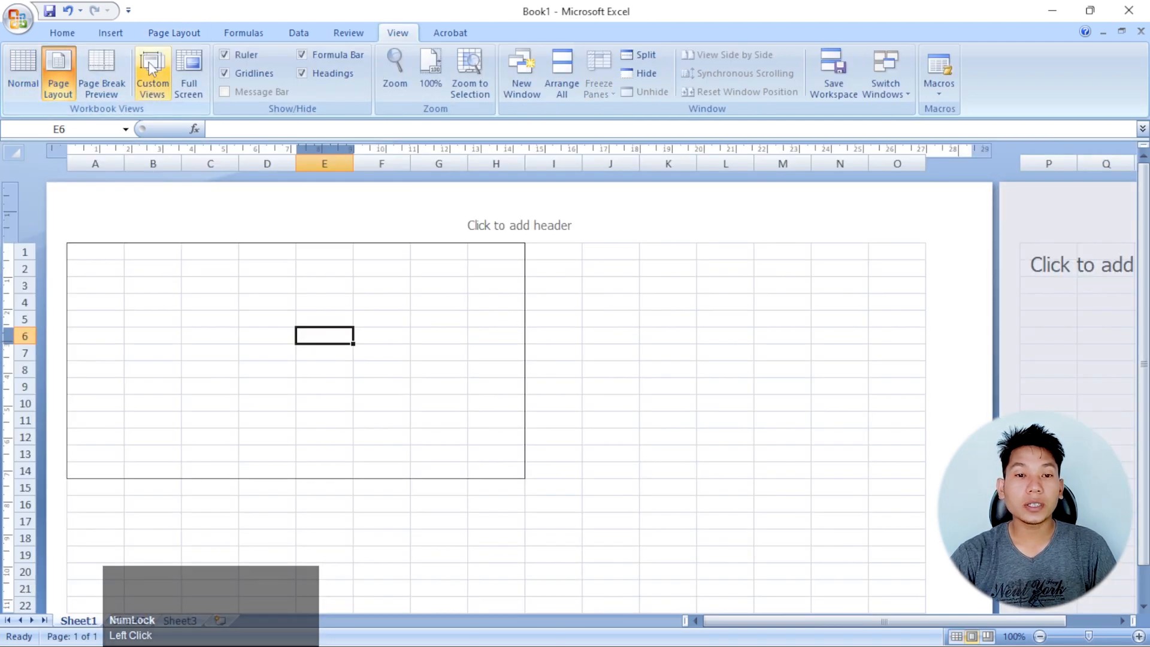
click(174, 32)
click(166, 90)
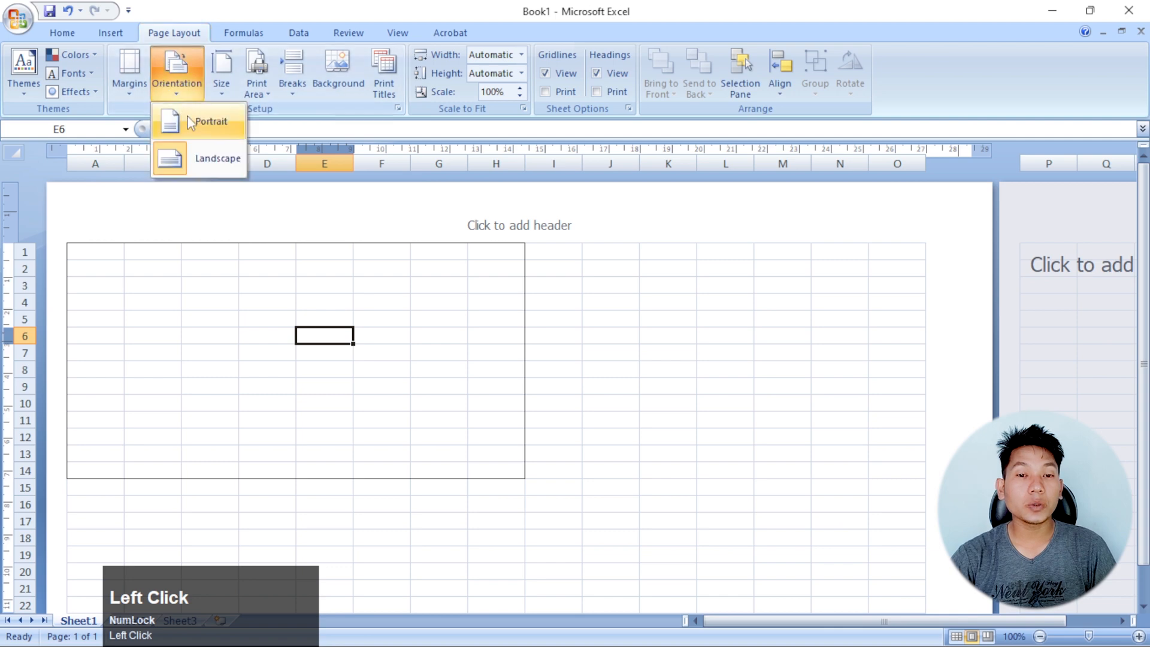
click(203, 161)
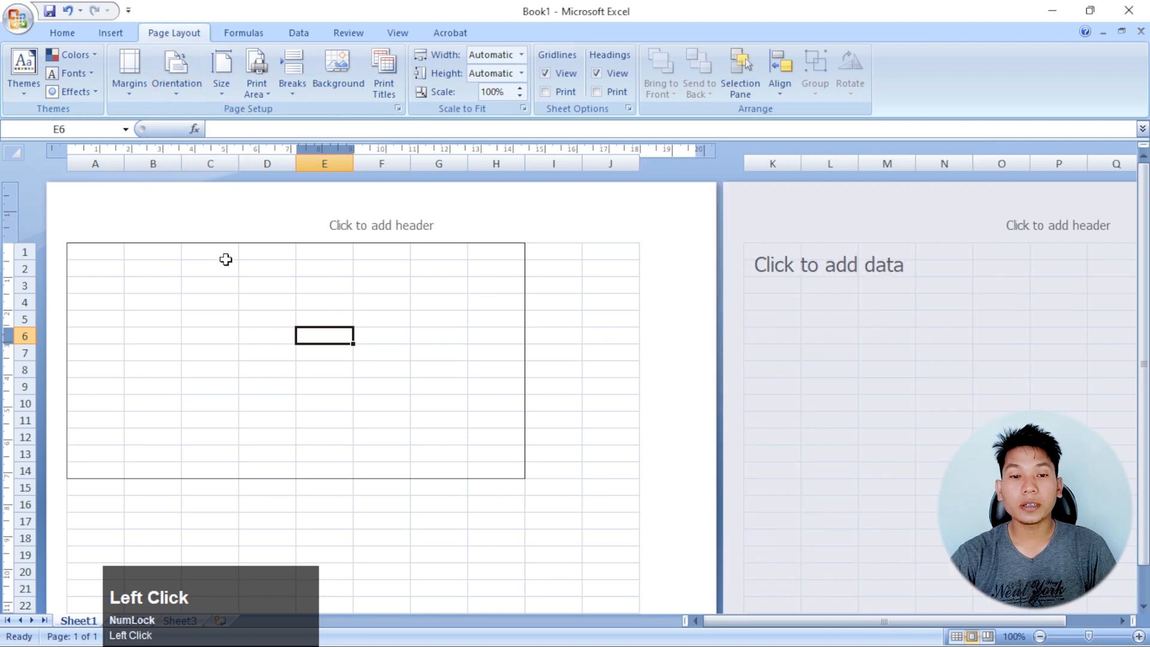
Merge and center the cells A1:J1 across the width of the first page
drag(92, 252, 598, 256)
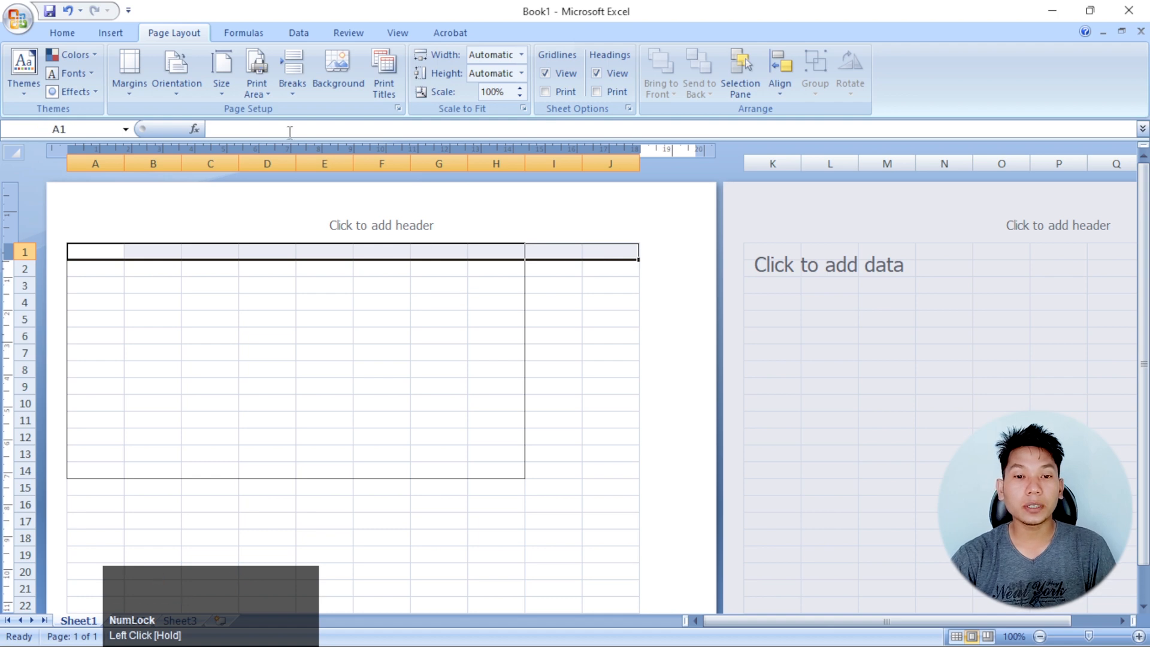
click(64, 32)
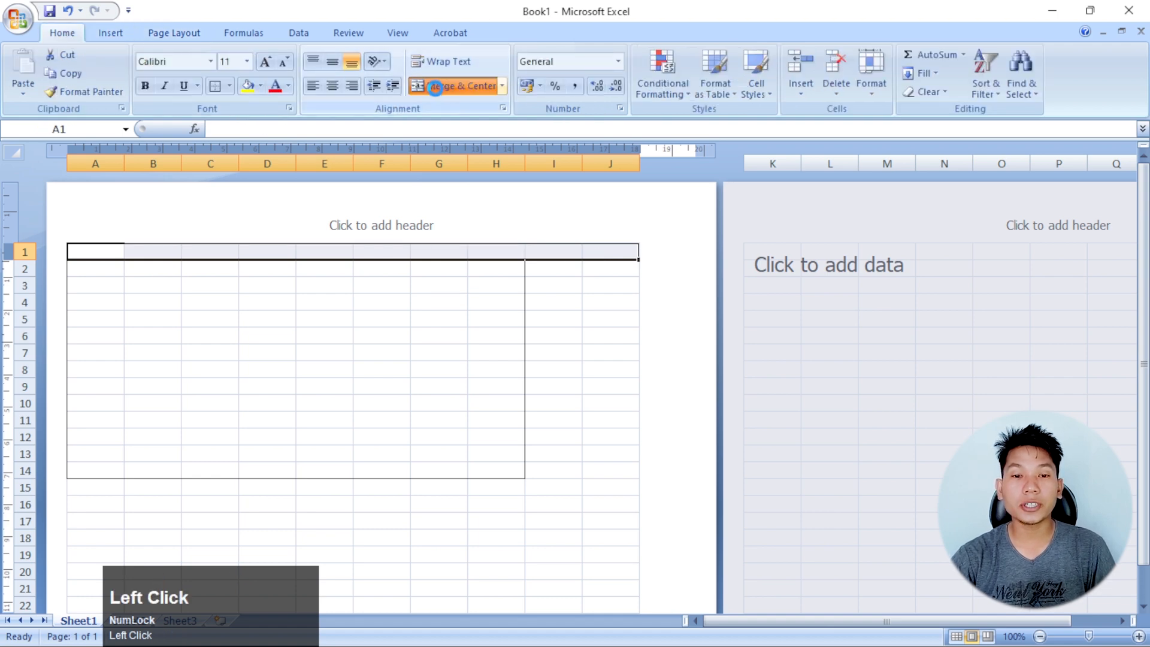
click(455, 86)
Enter the title "Kotahi Training center" in the merged cell of row 1
text(Ko)
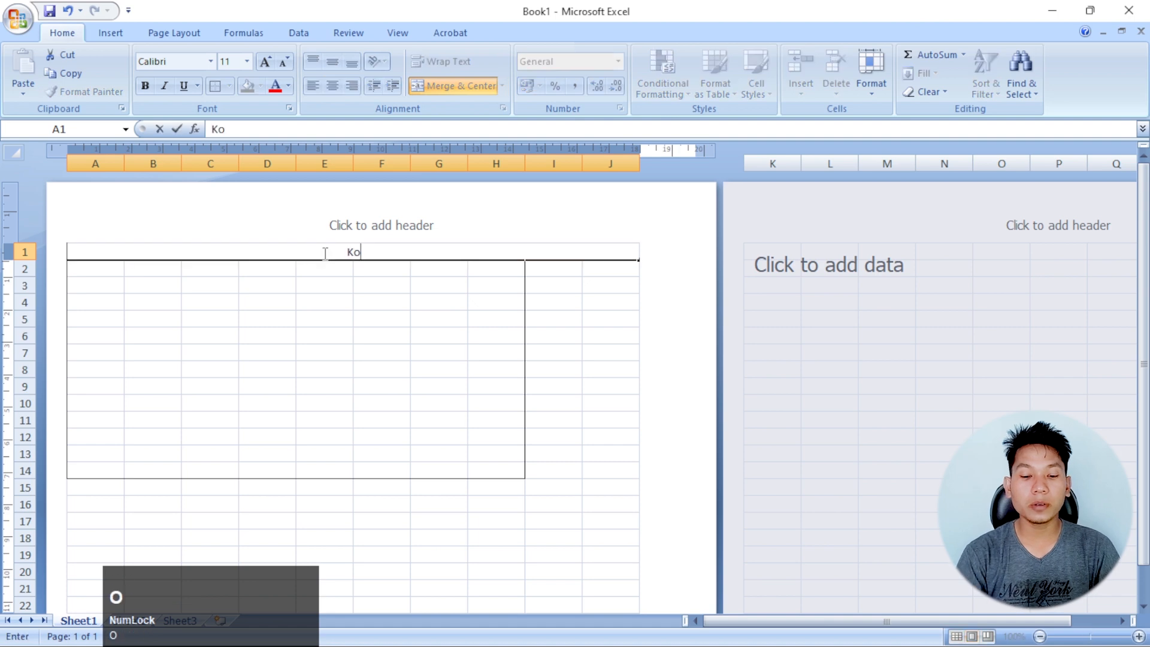
text(tahi Training cenetr)
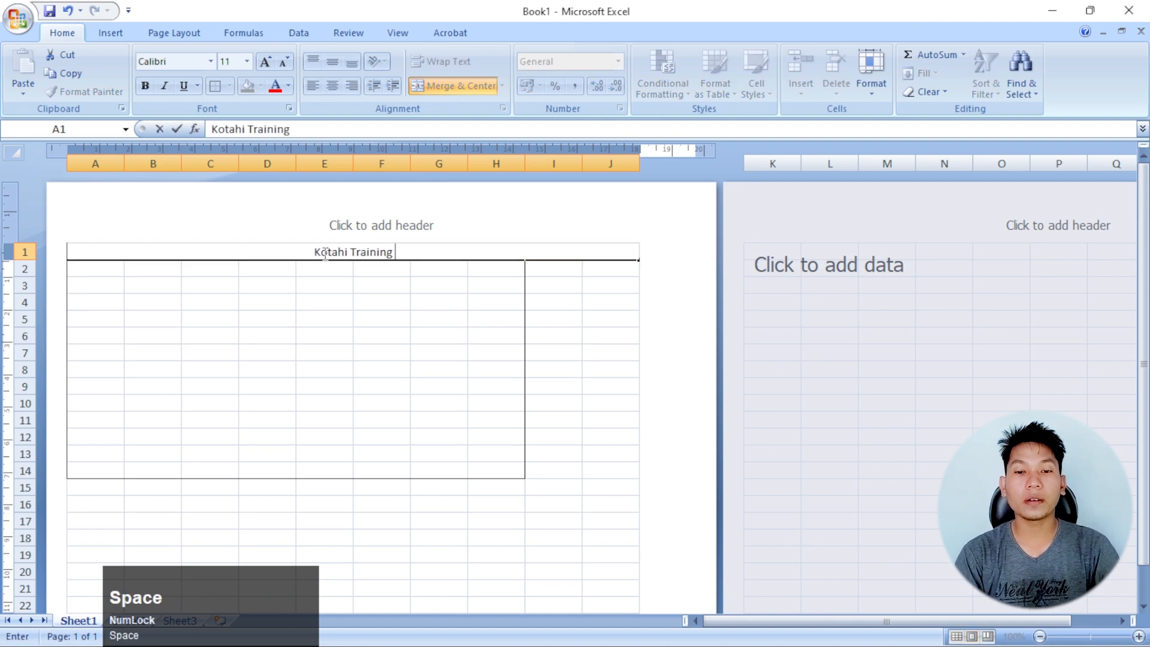
key(BackSpace)
key(BackSpace)
key(BackSpace)
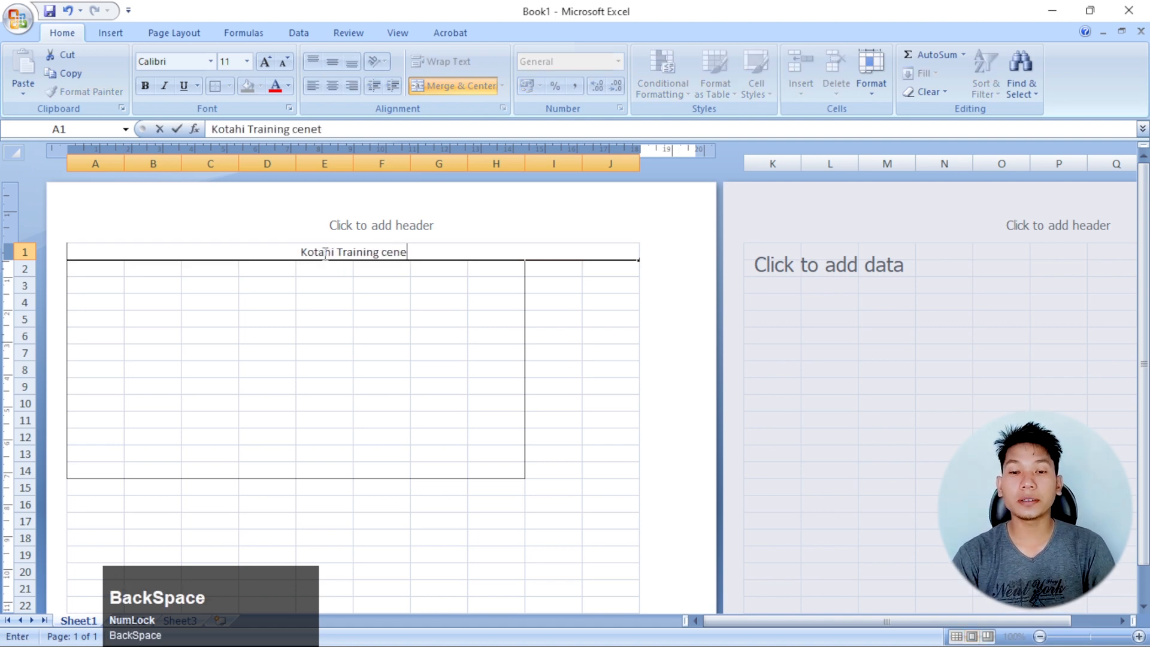
text(ter)
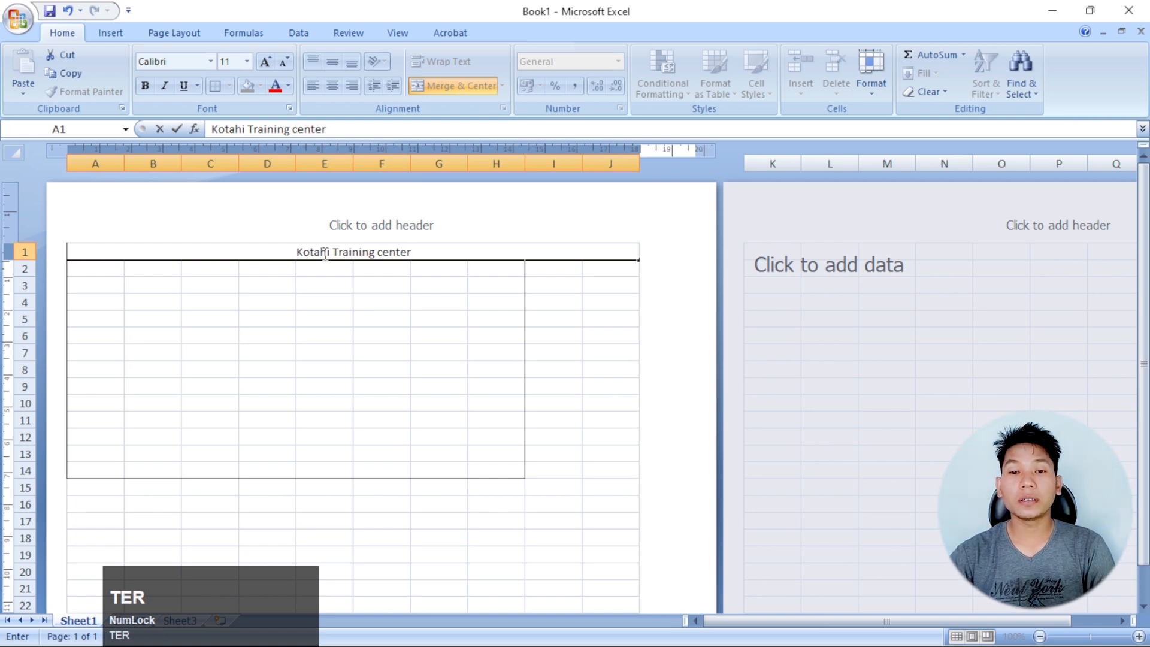
click(438, 351)
Examine the title row on the first page and check the neighbouring pages for a repeated title
click(359, 254)
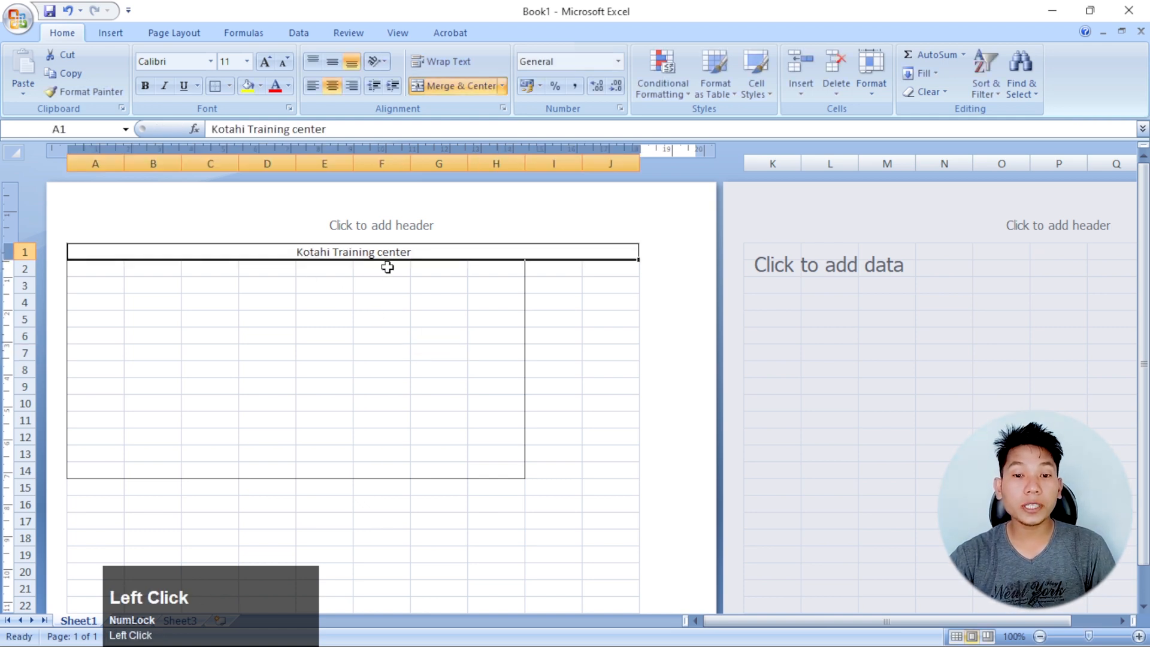
click(442, 305)
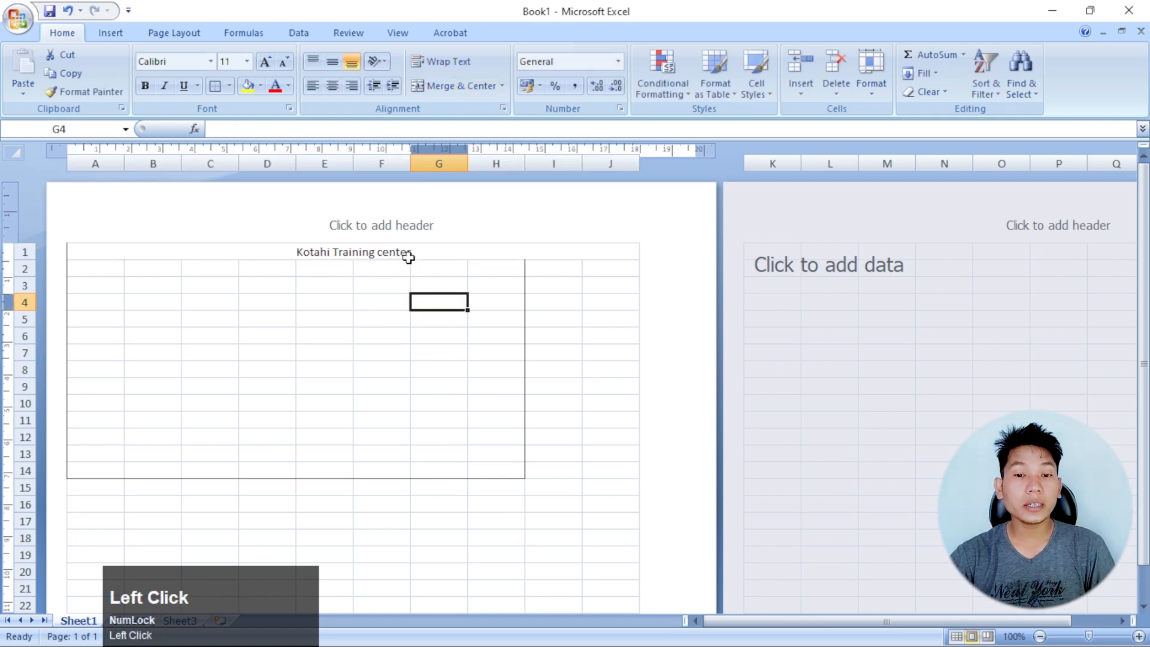
click(407, 256)
ctrl+scroll(434, 323, down, 2)
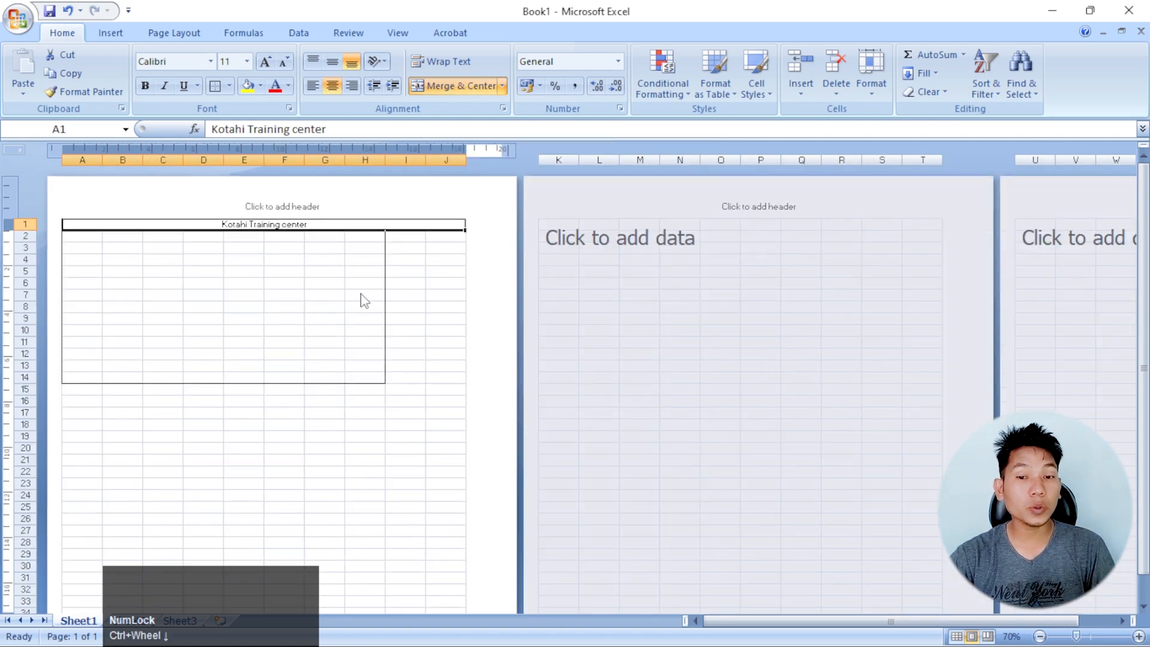
scroll(361, 297, down, 3)
scroll(362, 295, up, 3)
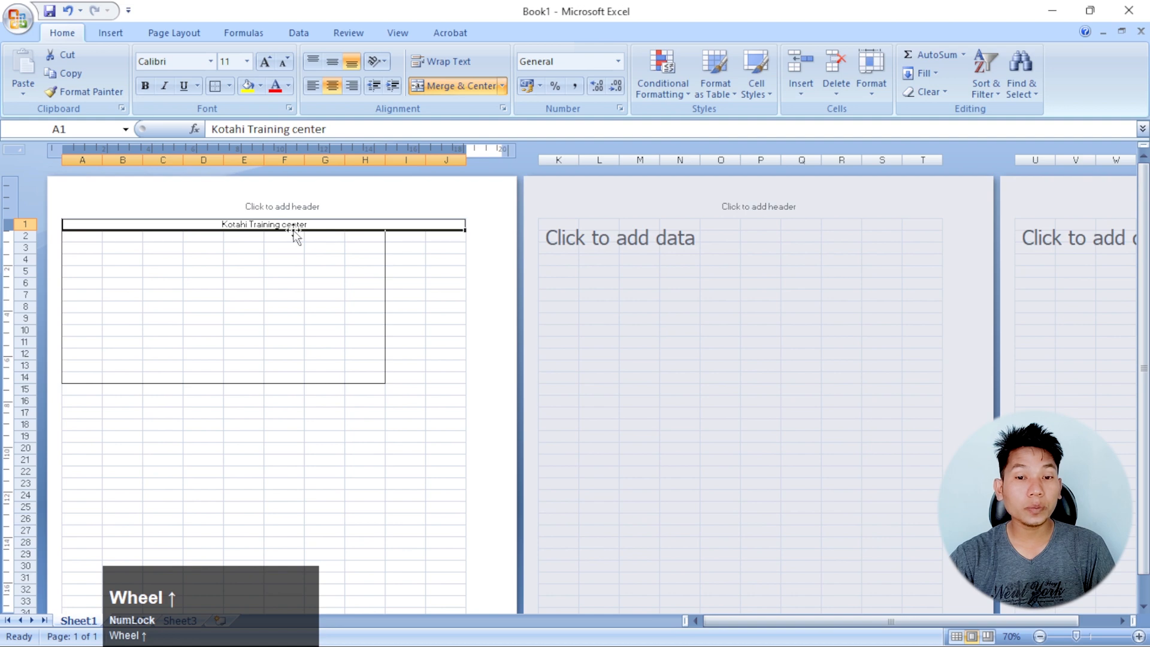
scroll(393, 315, down, 3)
click(365, 546)
click(747, 353)
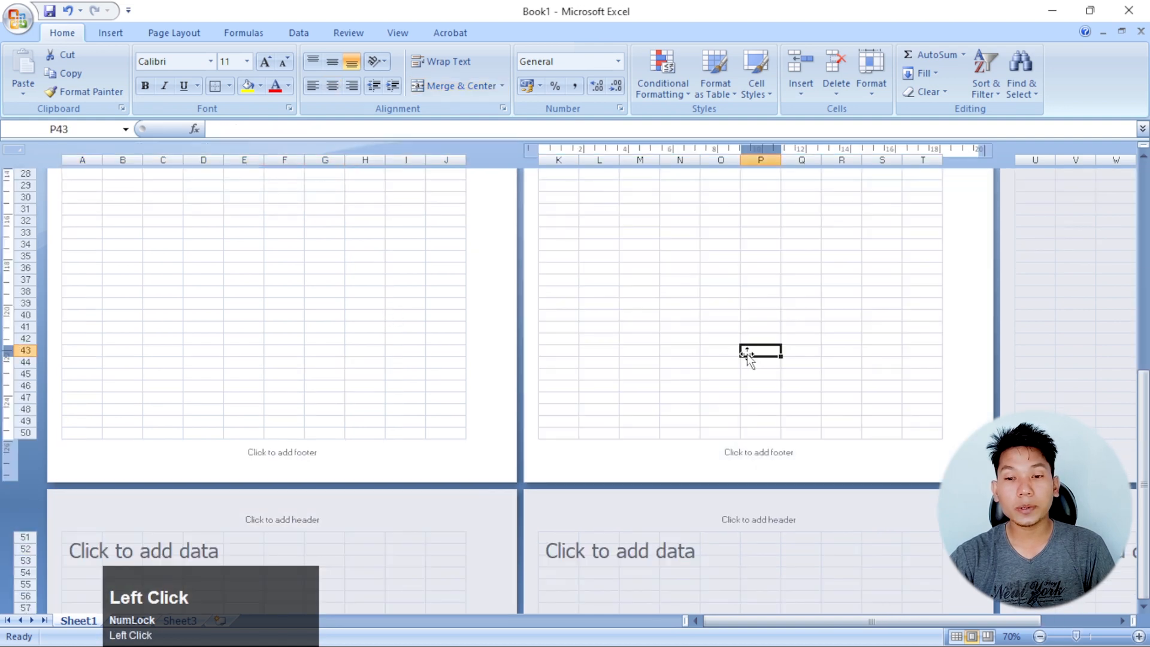
scroll(626, 395, up, 4)
ctrl+scroll(336, 321, up, 4)
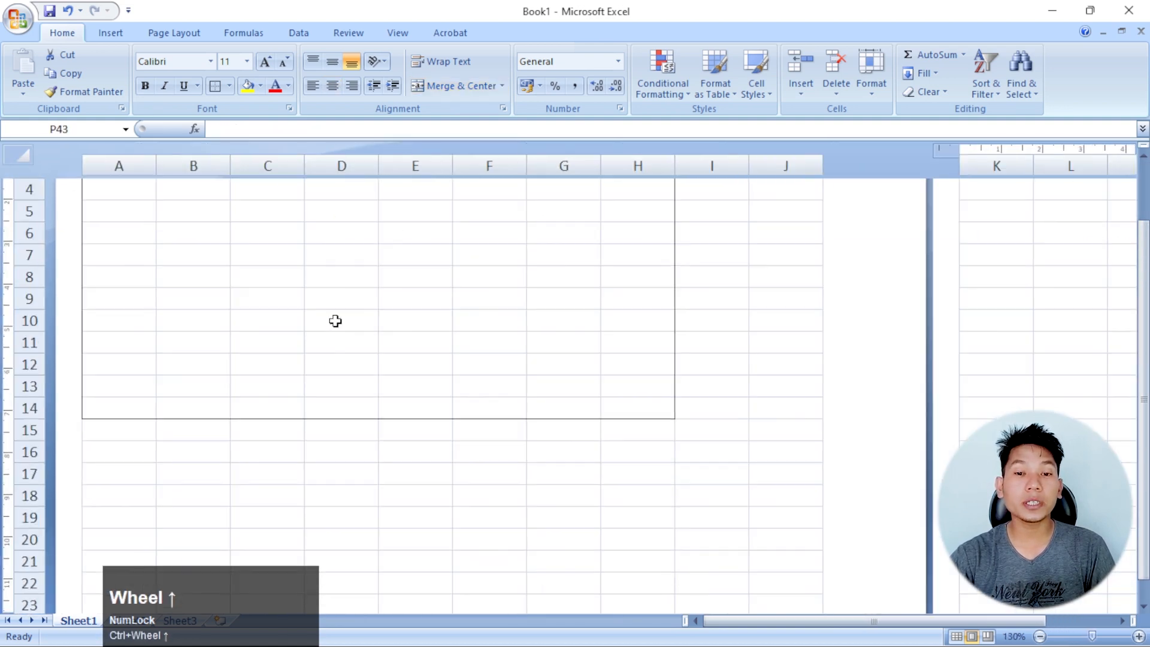
scroll(336, 321, up, 2)
ctrl+scroll(416, 298, up, 2)
scroll(505, 380, up, 2)
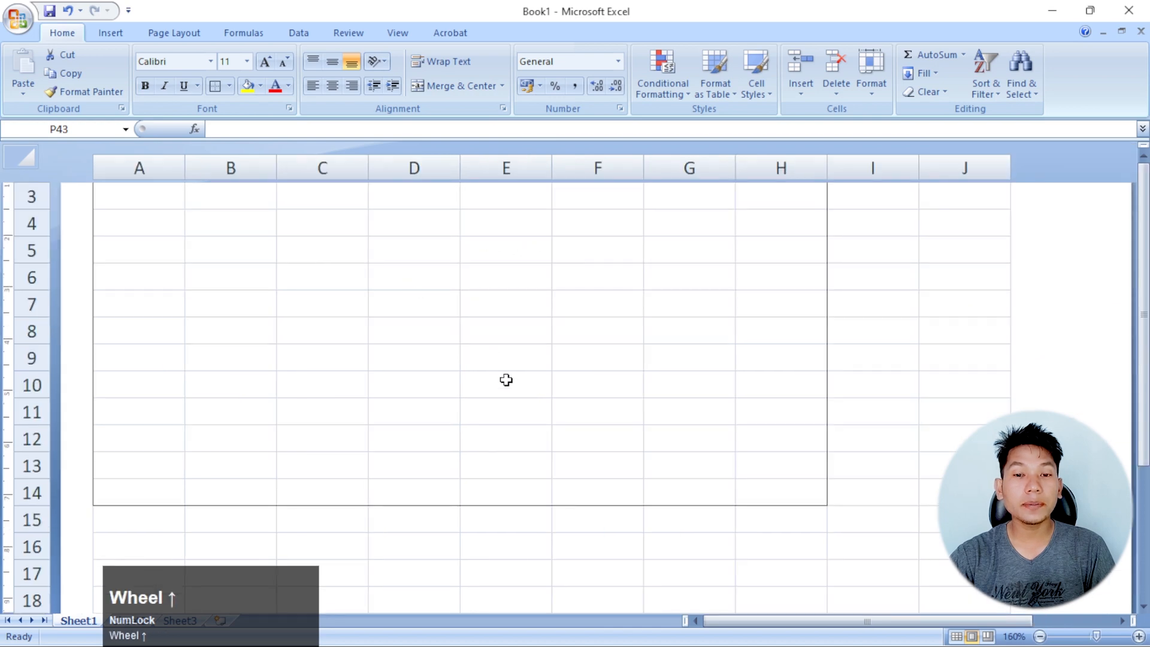
Set row 1, which holds the title, as the print-title row to repeat at the top of the pages
click(508, 308)
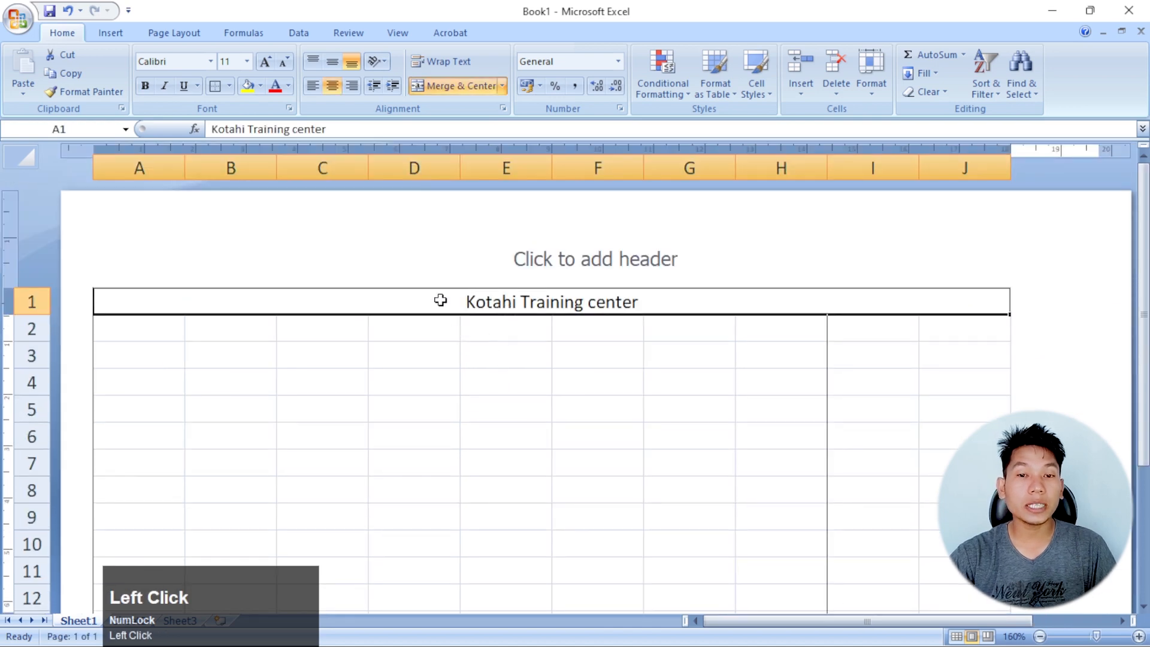
click(177, 33)
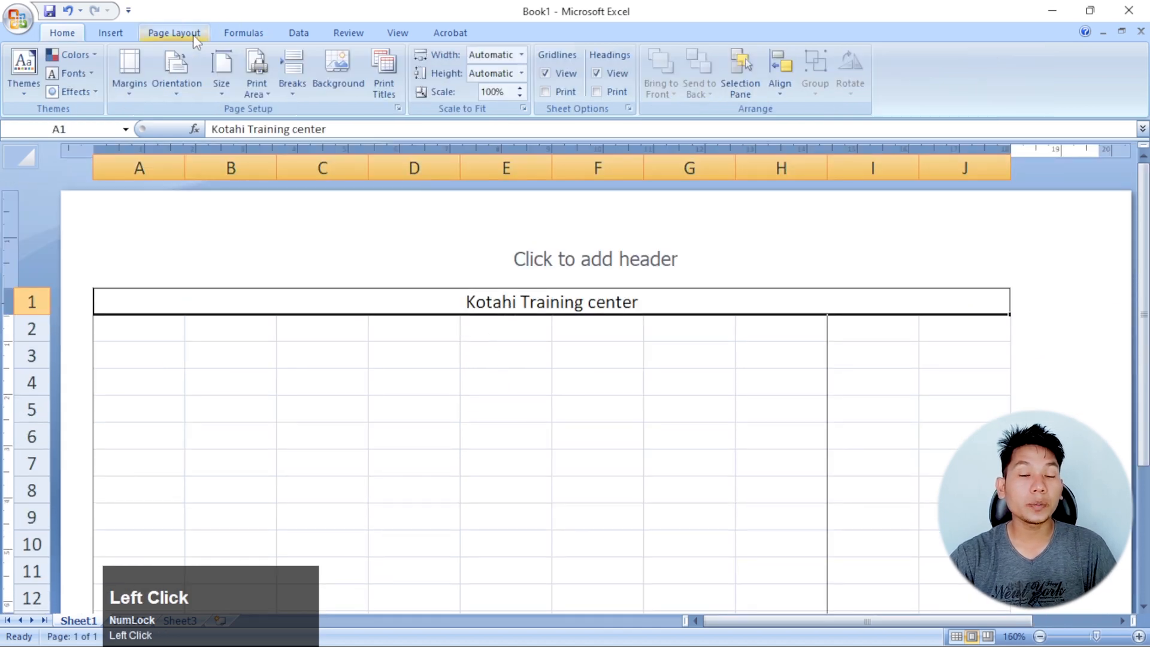
click(389, 77)
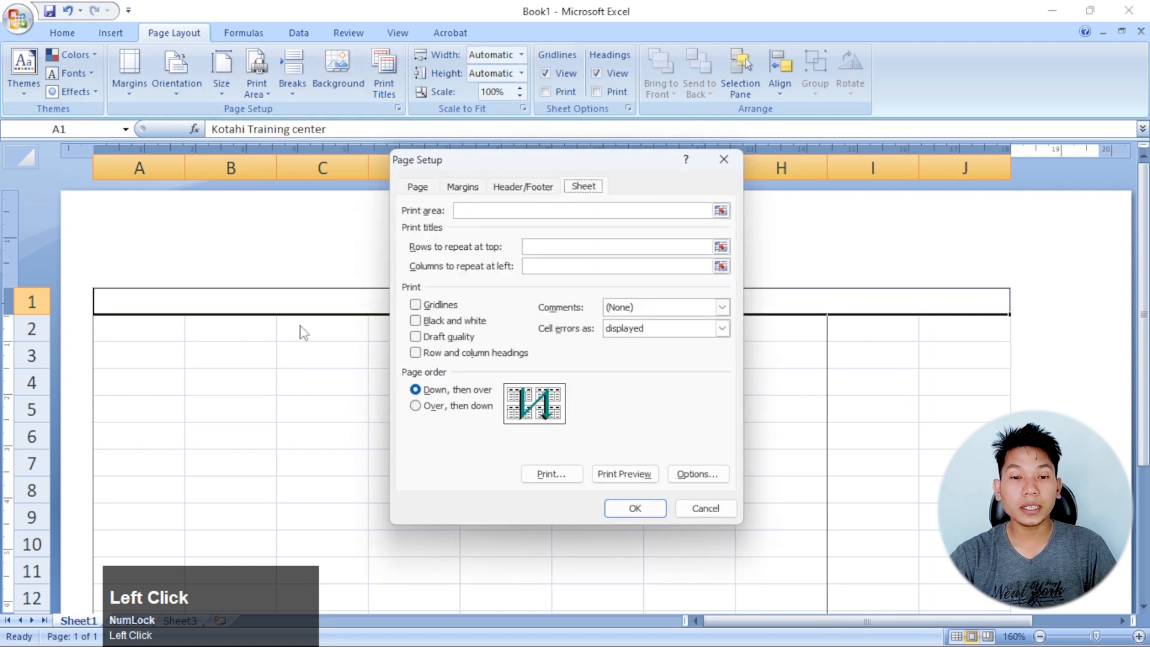
drag(552, 164, 749, 243)
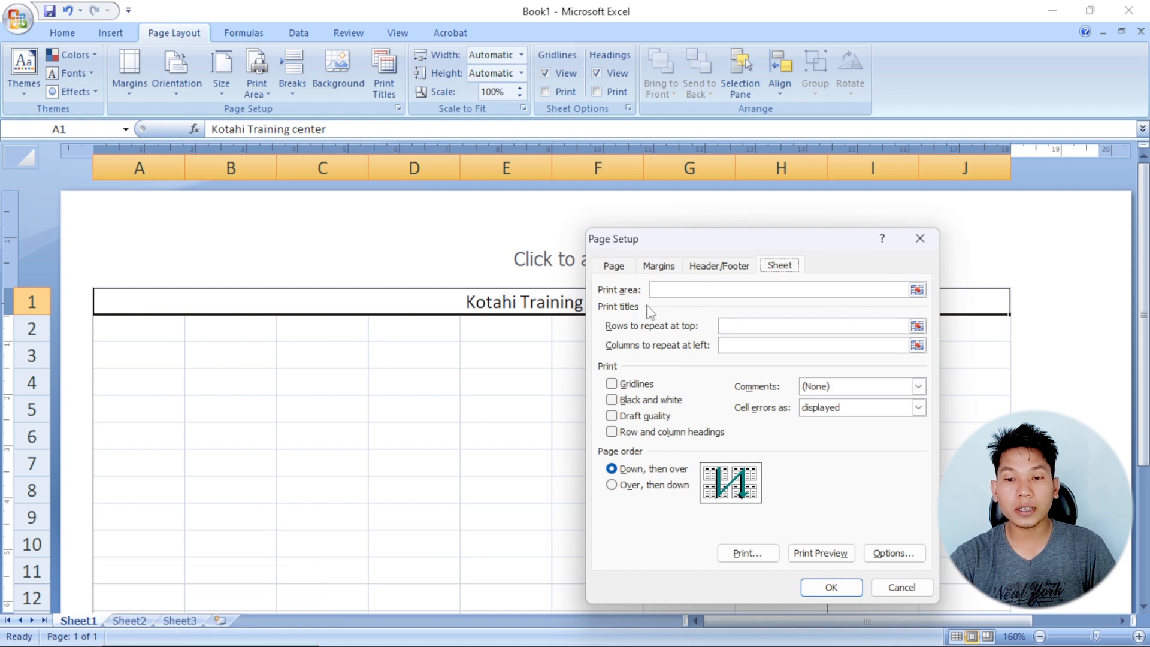
click(917, 327)
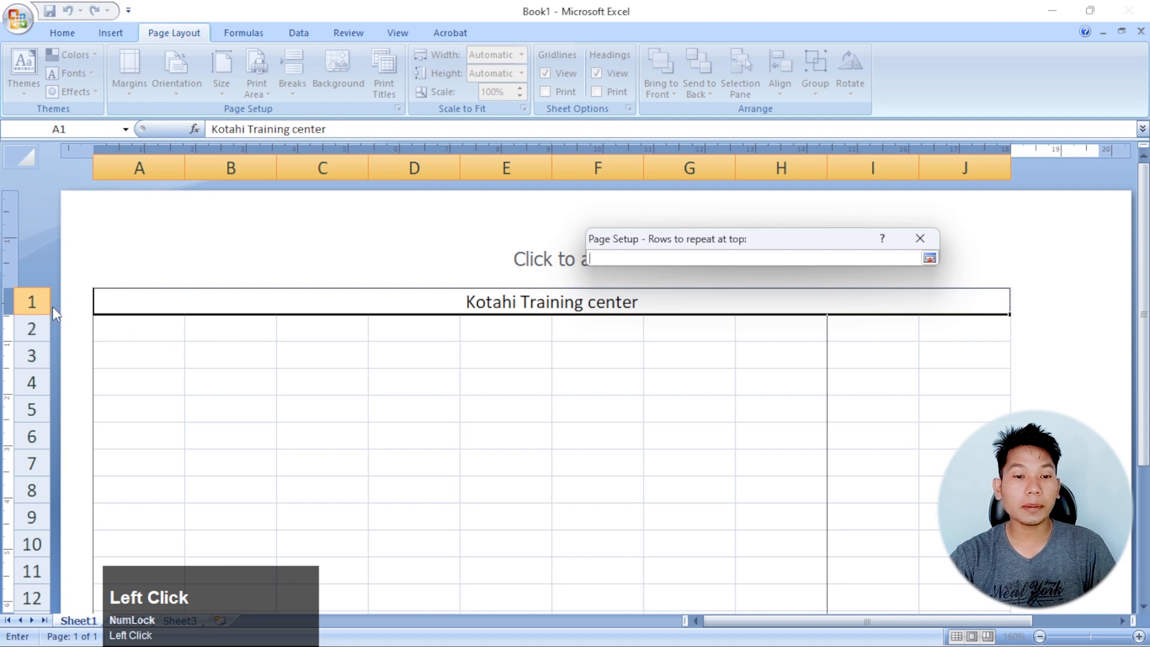
click(34, 302)
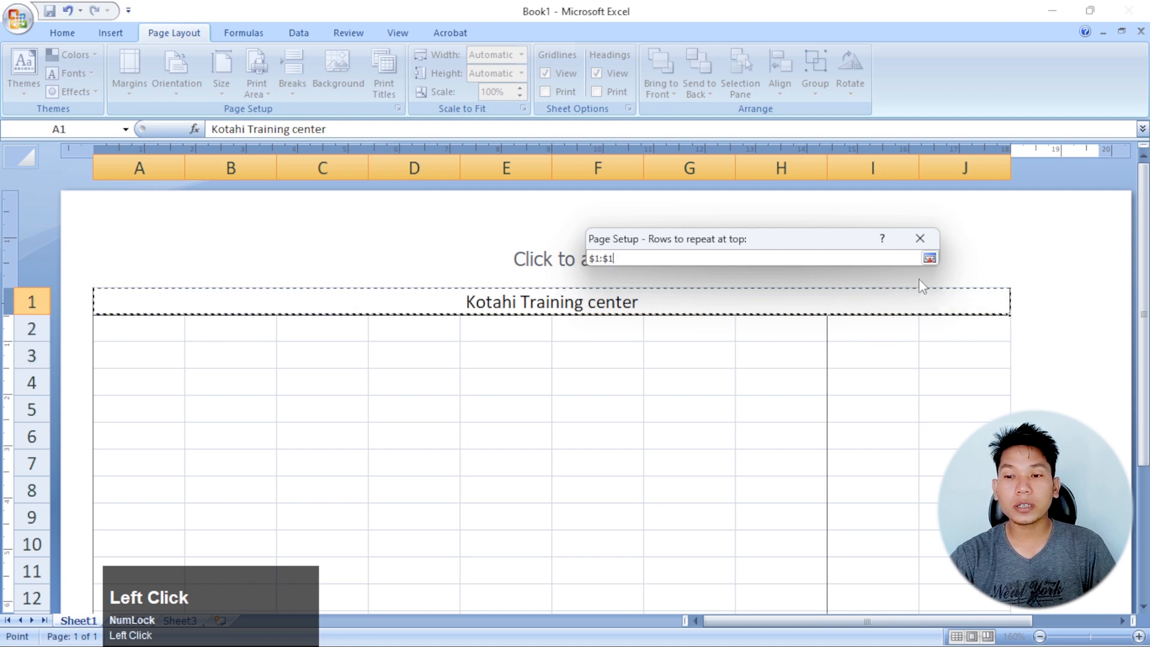
click(929, 258)
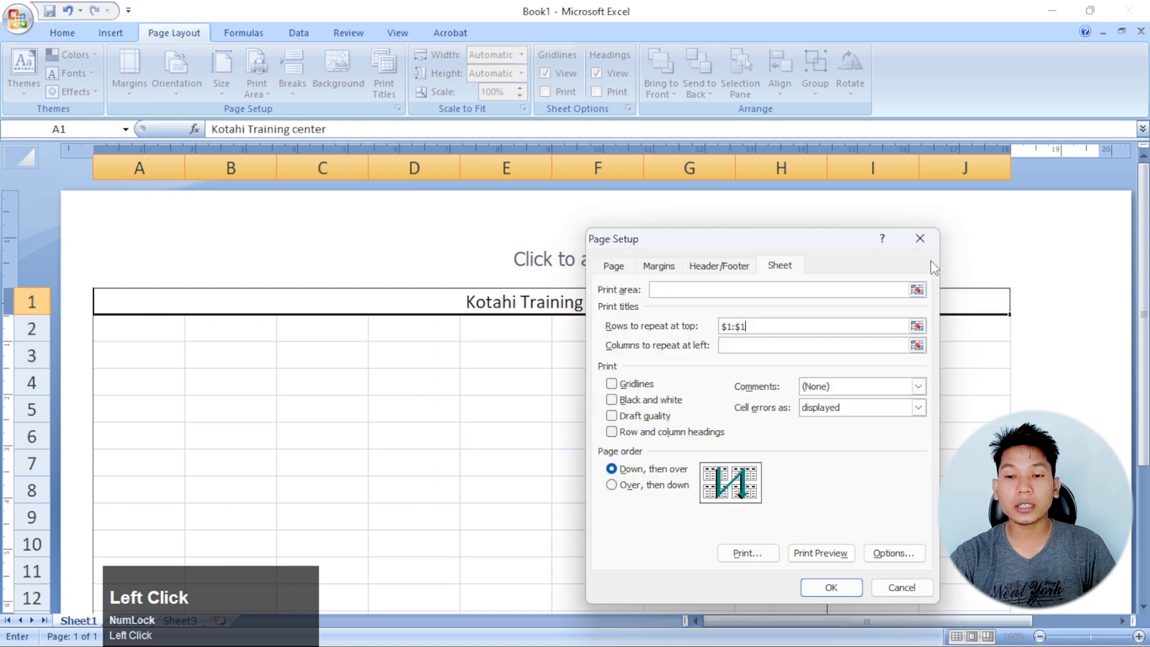
click(831, 587)
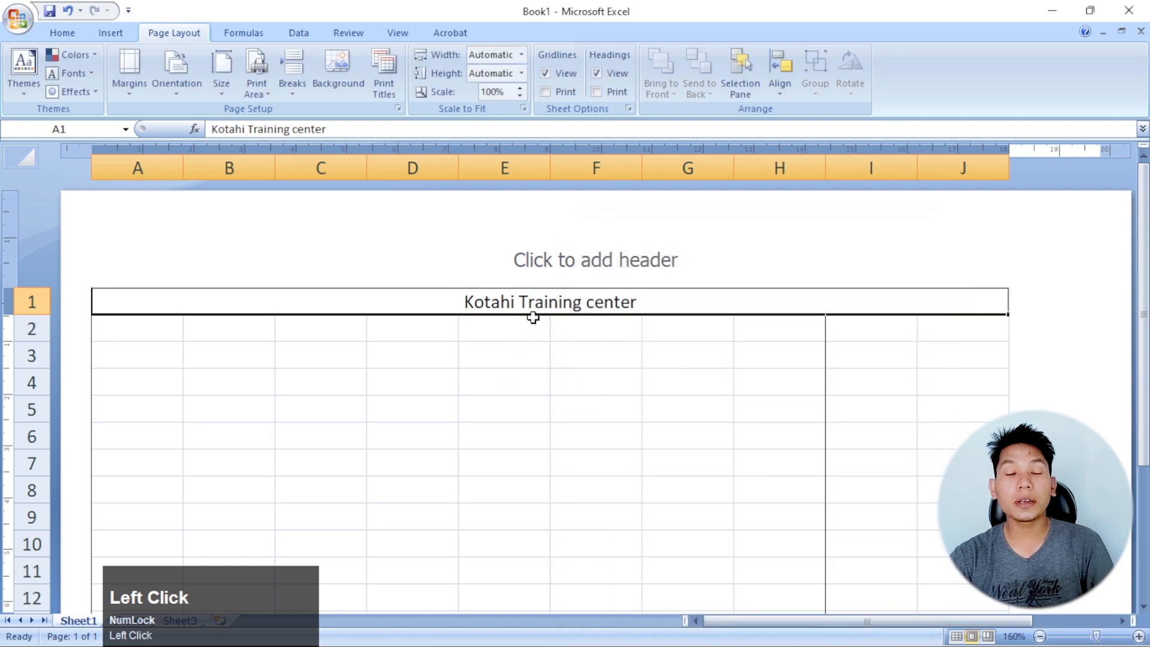
Enter the sample text "kfj" in cell N8 on the page beside the first one
click(625, 335)
ctrl+scroll(539, 318, down, 6)
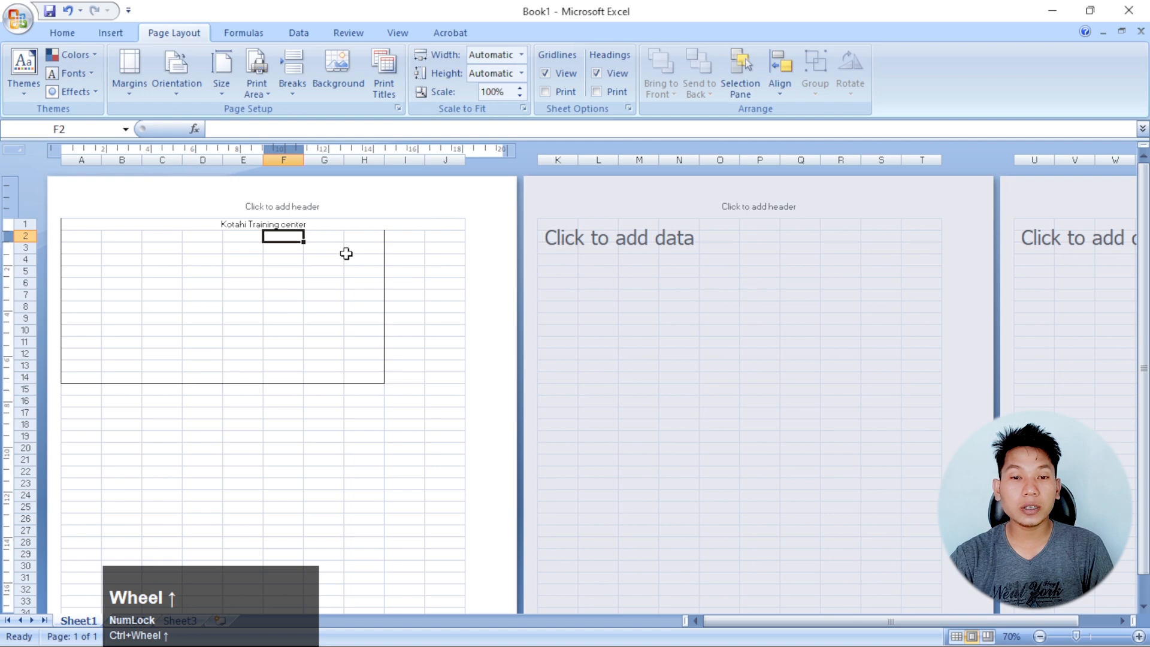
click(253, 226)
click(255, 281)
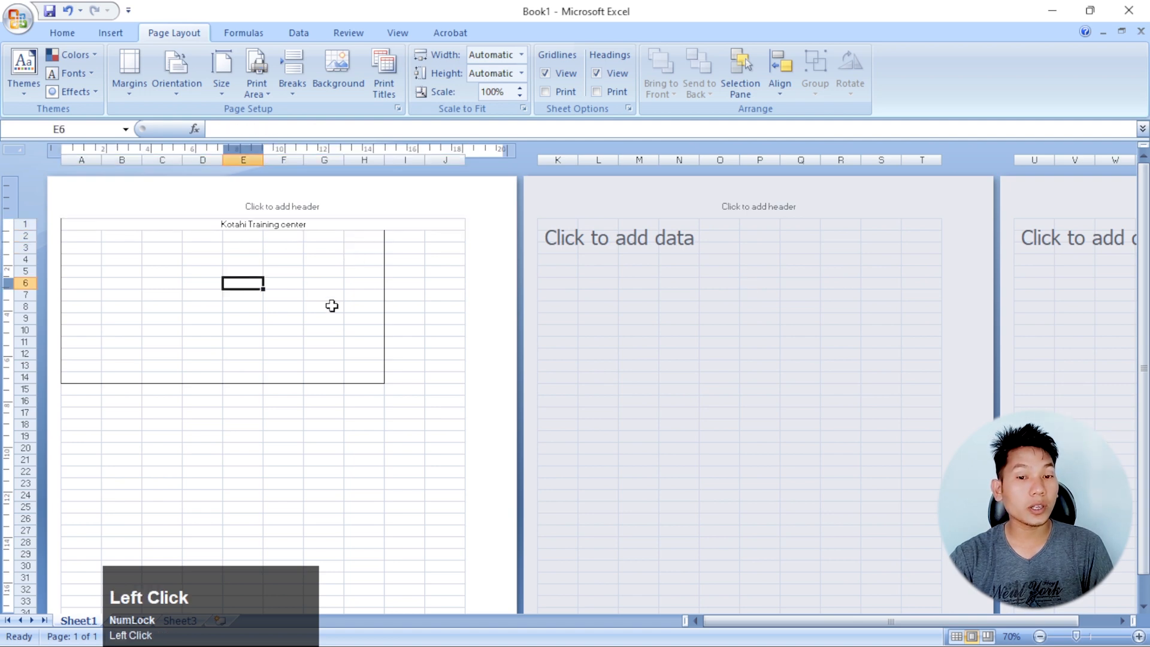
click(331, 306)
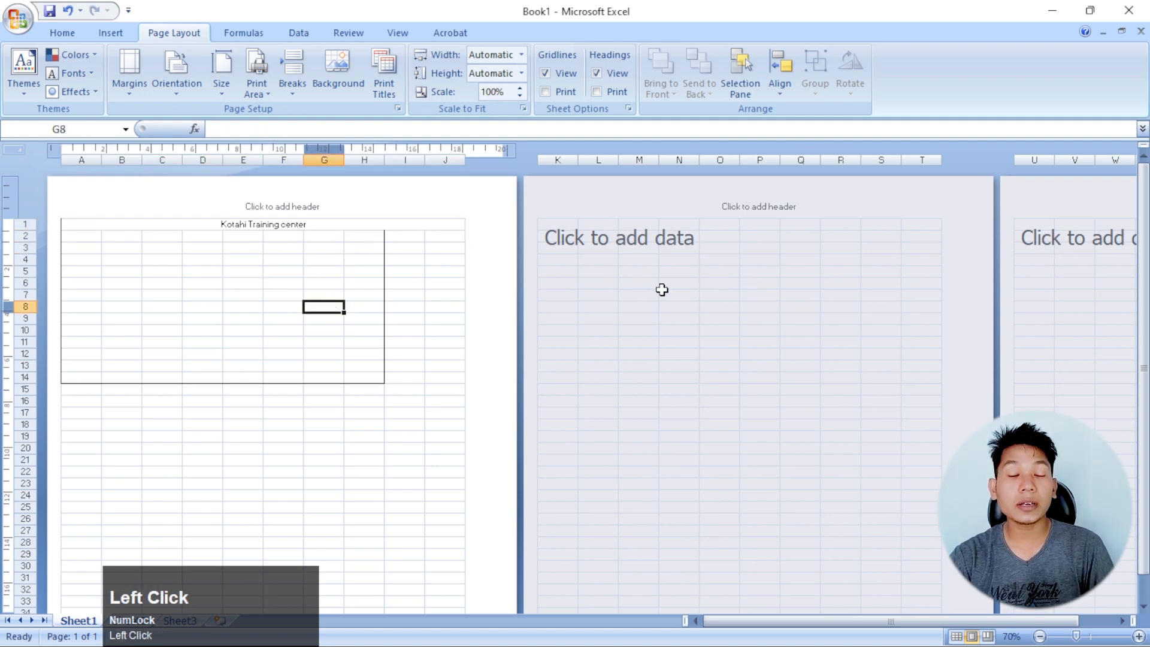
click(695, 340)
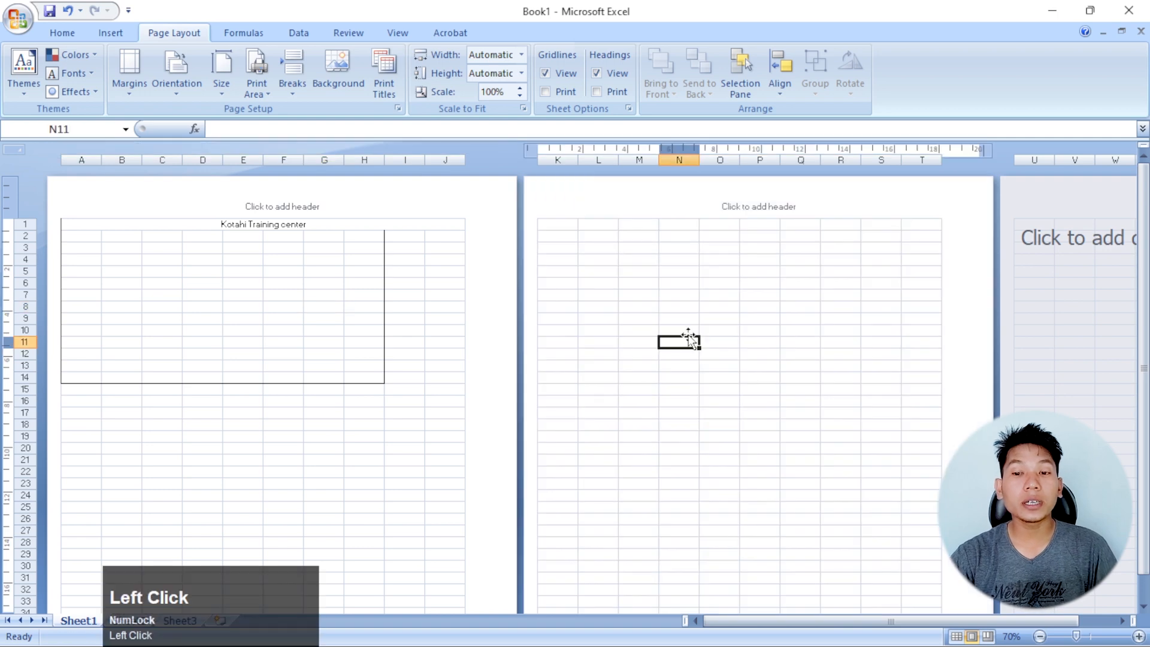
click(680, 307)
text(kfj)
click(739, 384)
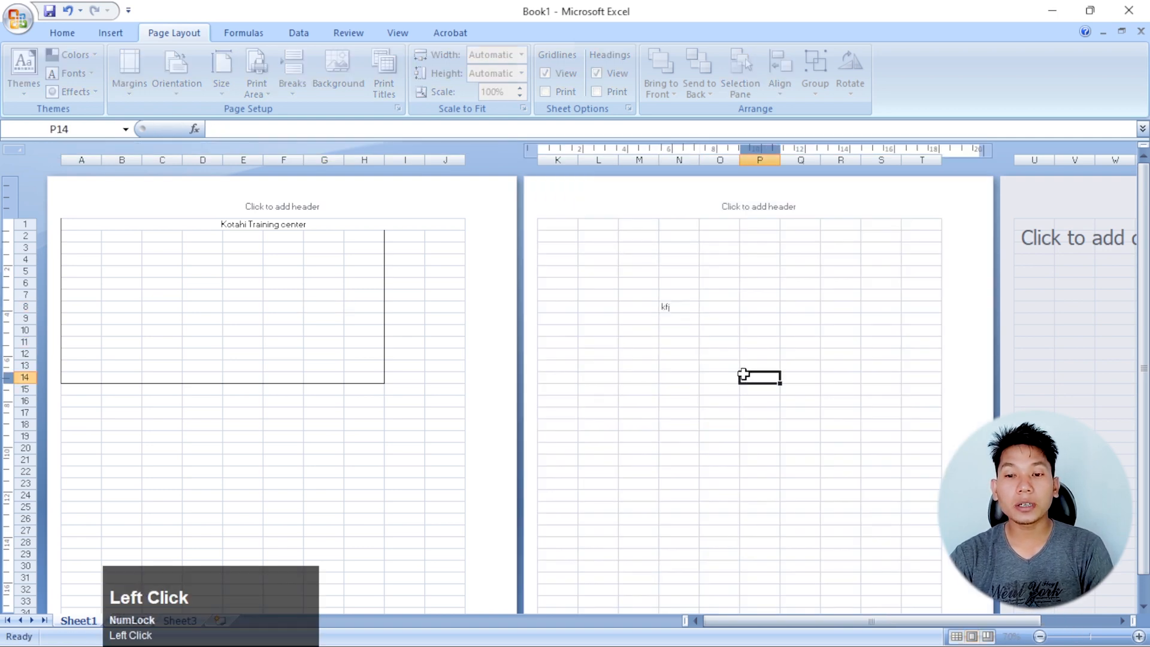
Check the top of the page beside the first one and the pages below, including the one starting at row 51, for the repeated title
click(710, 235)
click(604, 226)
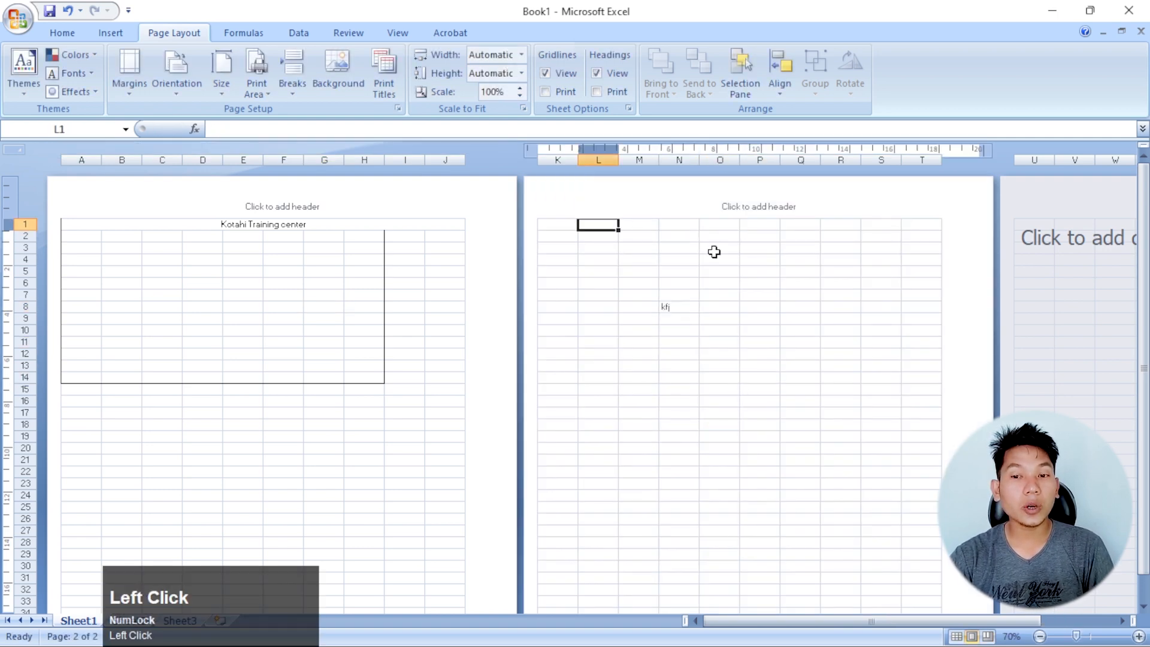
scroll(367, 300, down, 10)
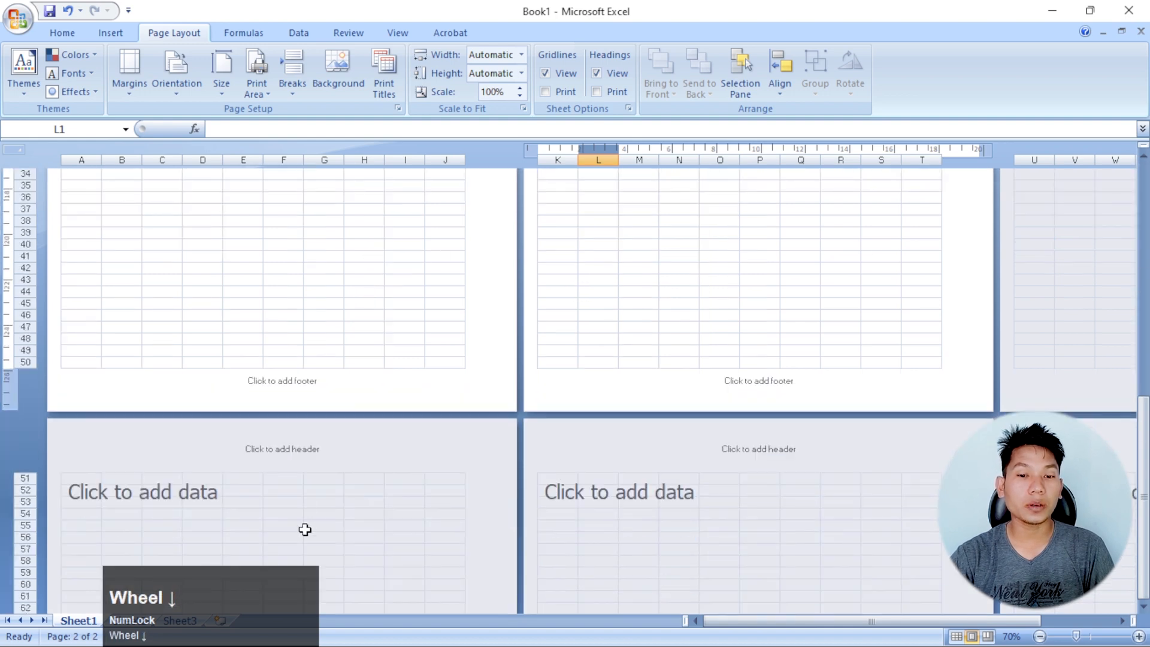
click(317, 523)
scroll(344, 395, down, 2)
scroll(347, 383, down, 3)
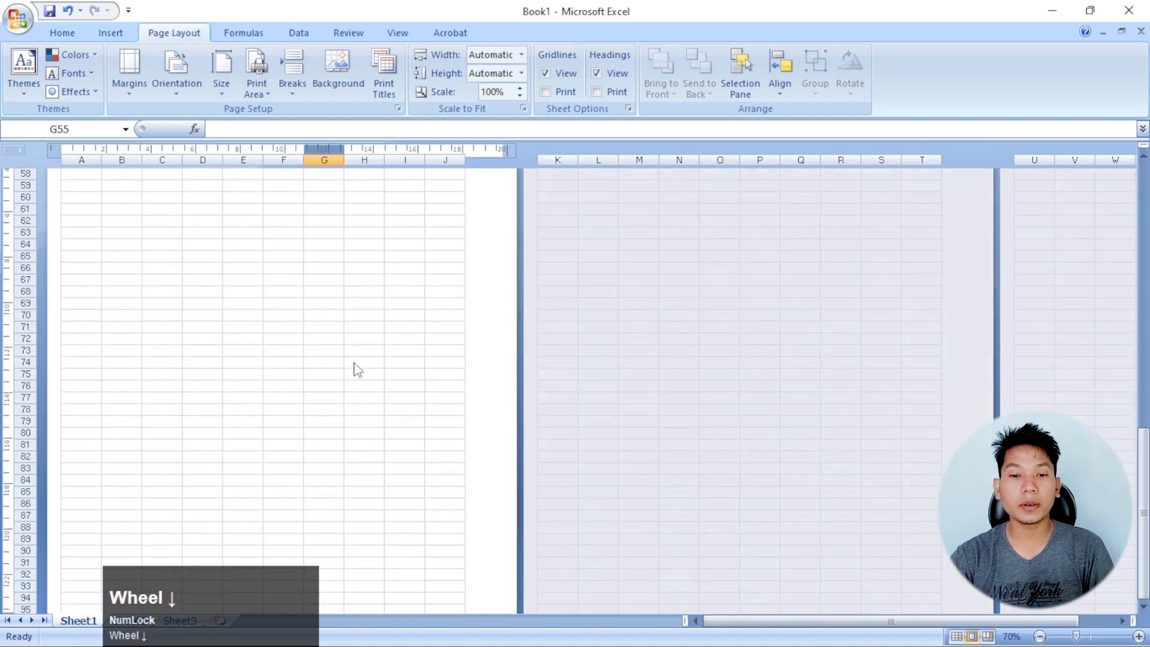
scroll(336, 334, up, 4)
scroll(763, 291, up, 12)
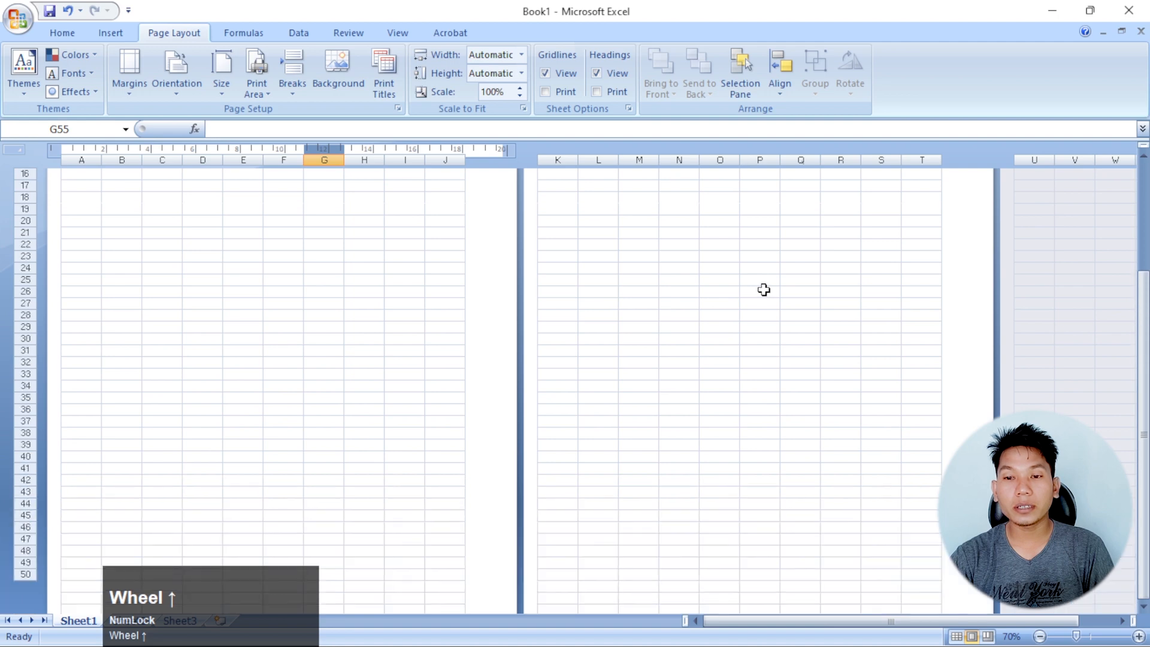
scroll(316, 451, down, 7)
scroll(316, 451, down, 20)
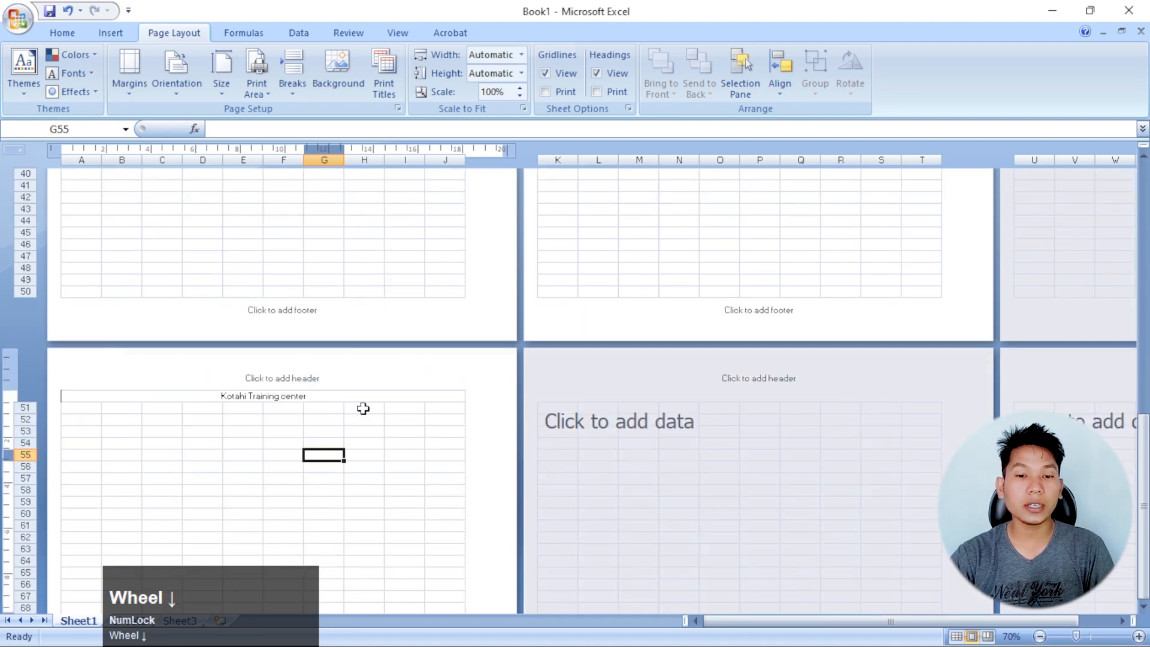
scroll(377, 392, down, 3)
scroll(372, 389, up, 4)
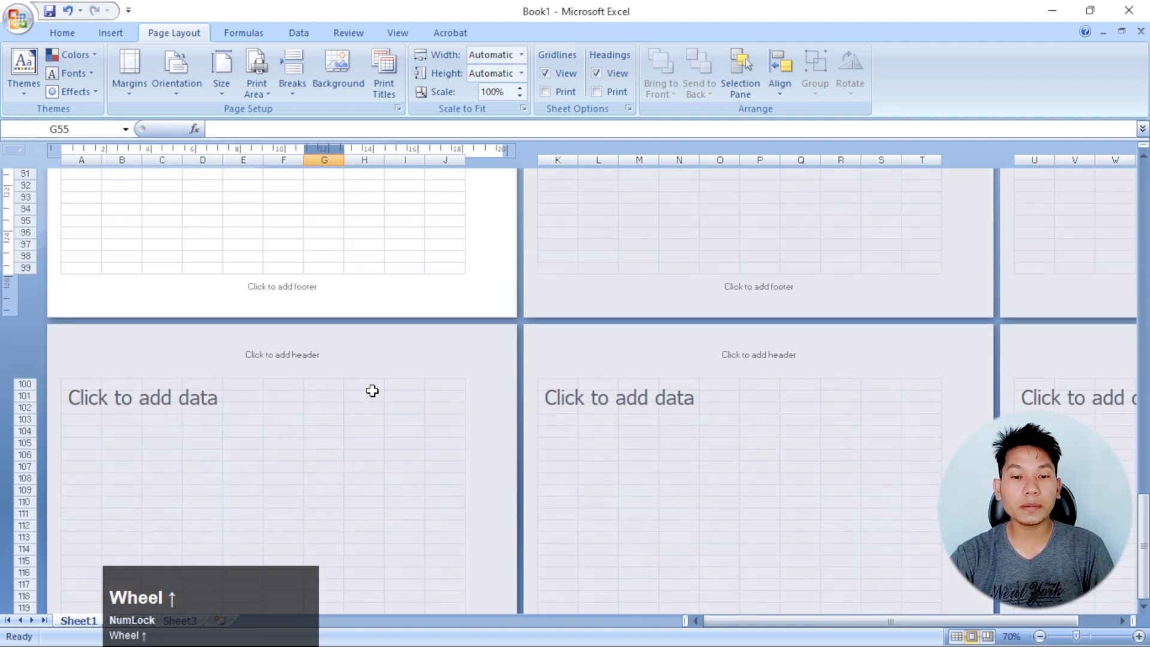
Enter the sample text "gdfsg" in cell F108 on the page starting at row 100
click(302, 479)
text(gdfsg)
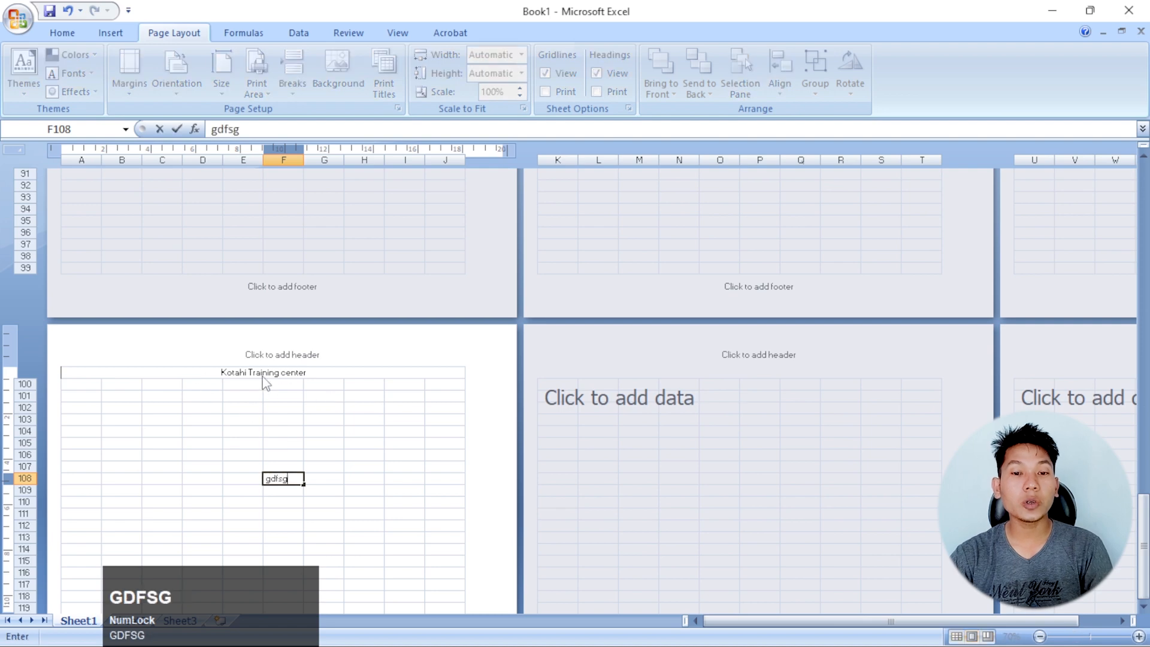
scroll(377, 409, up, 6)
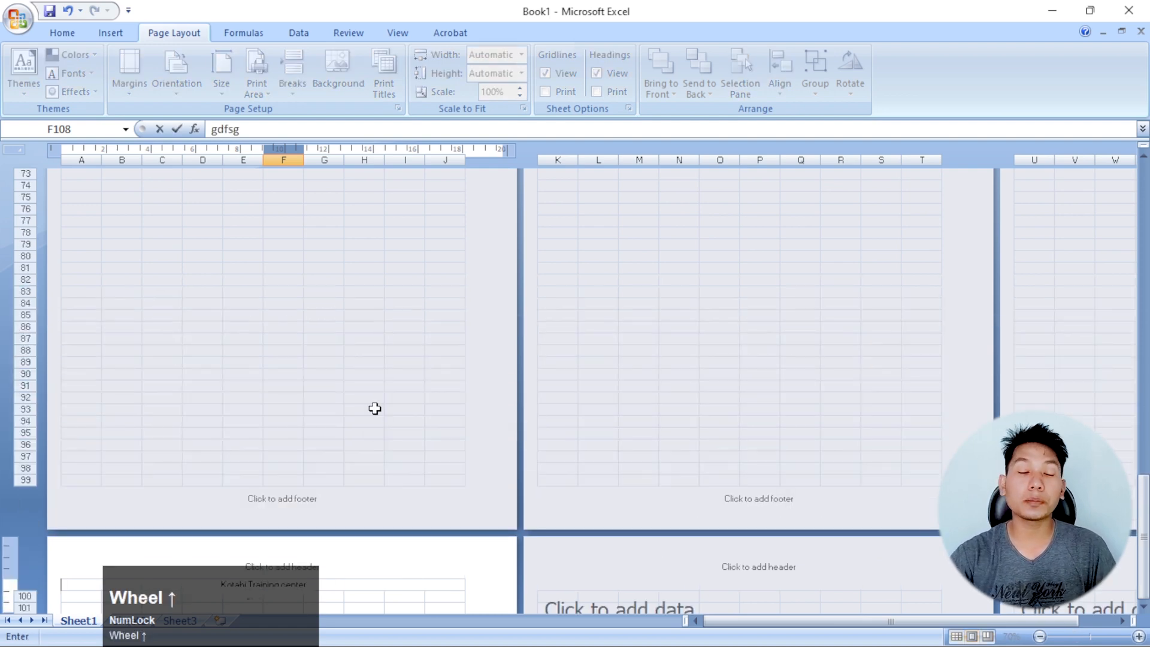
scroll(375, 409, up, 20)
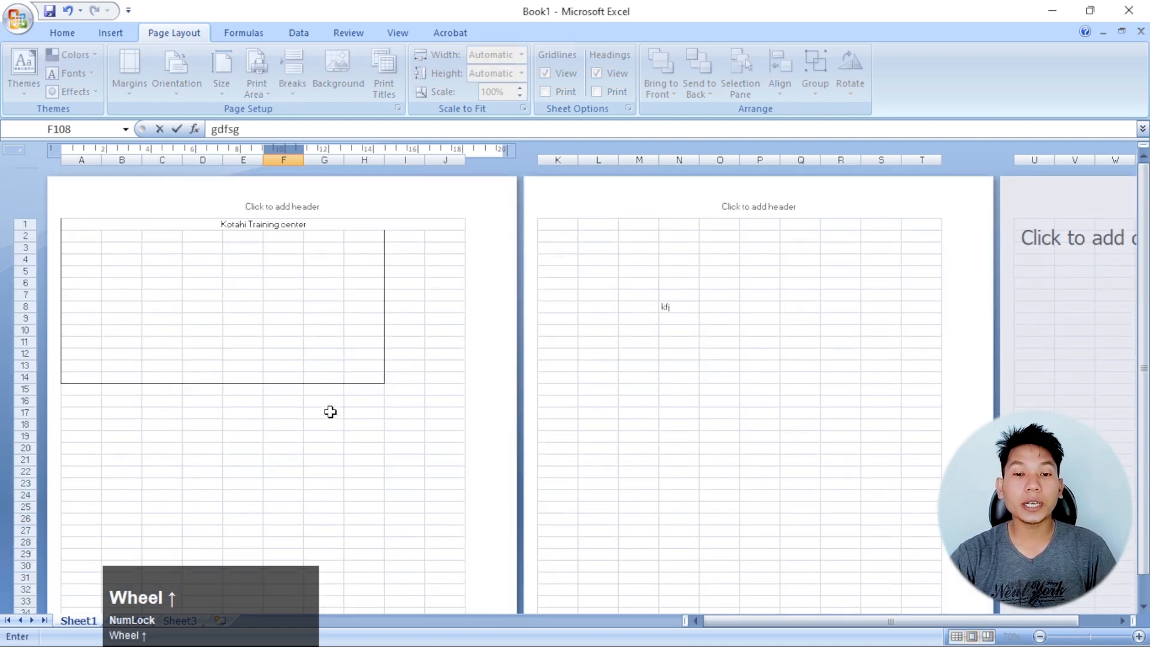
click(283, 248)
Examine the title row at the top of the first page at a larger scale
ctrl+scroll(264, 223, up, 2)
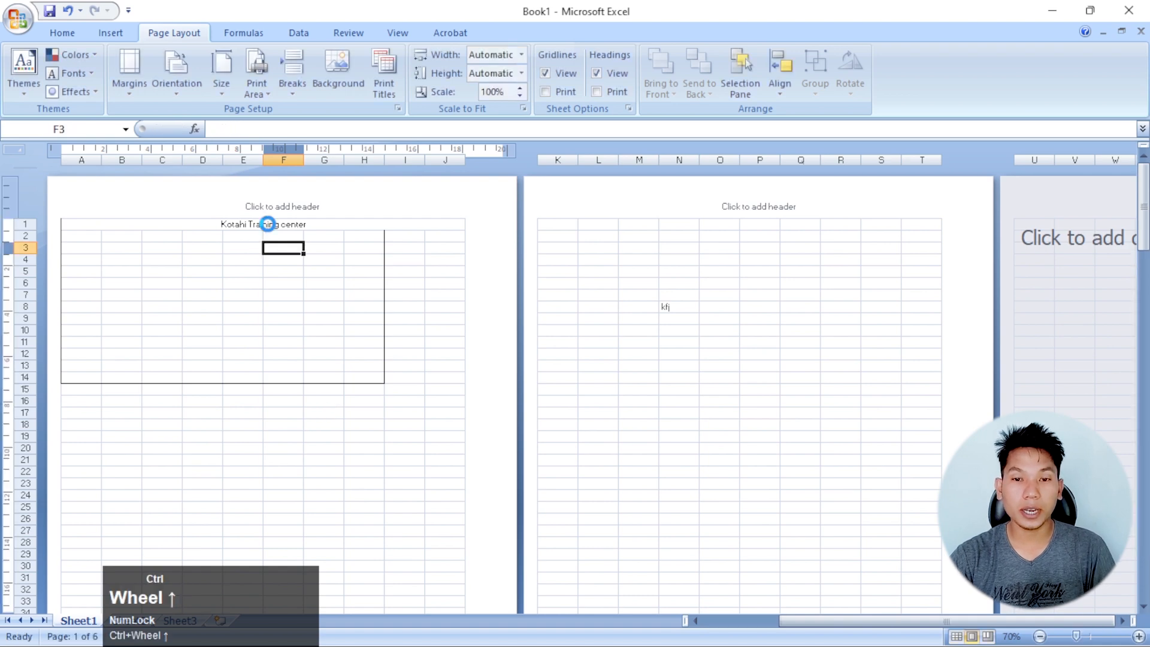
scroll(397, 350, up, 2)
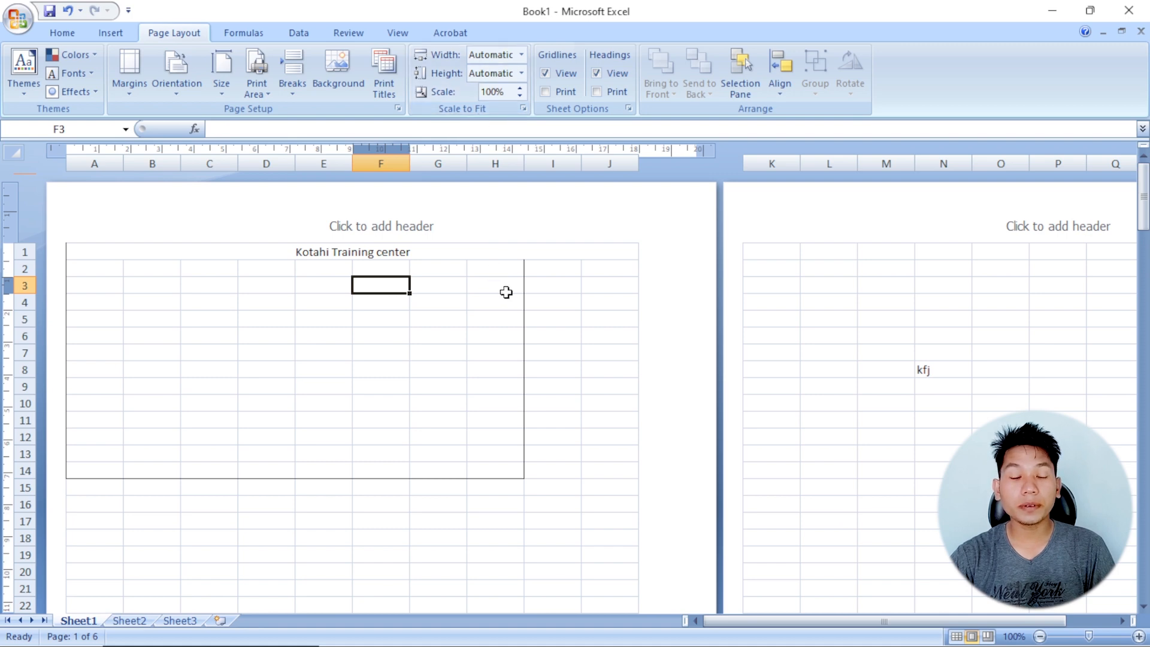
ctrl+scroll(506, 292, down, 4)
ctrl+scroll(431, 272, up, 4)
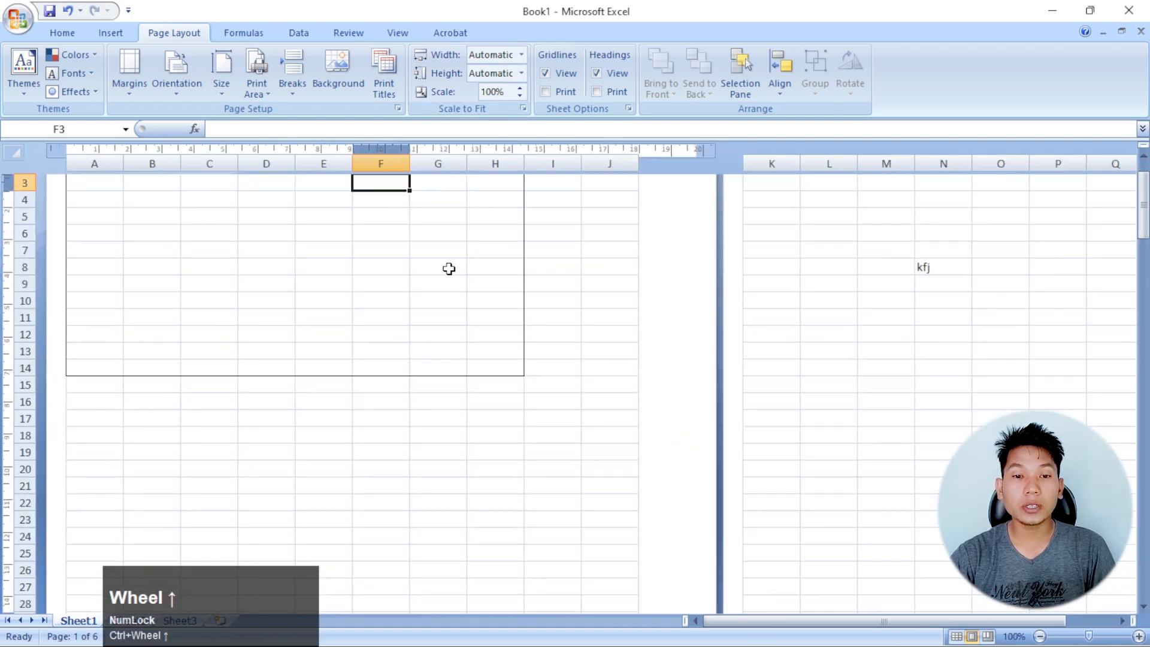
scroll(444, 270, up, 2)
click(243, 273)
click(511, 302)
Enter the sample texts "sfsd" in cell F26 and "df" in cell F39 on the first page
ctrl+scroll(491, 299, down, 1)
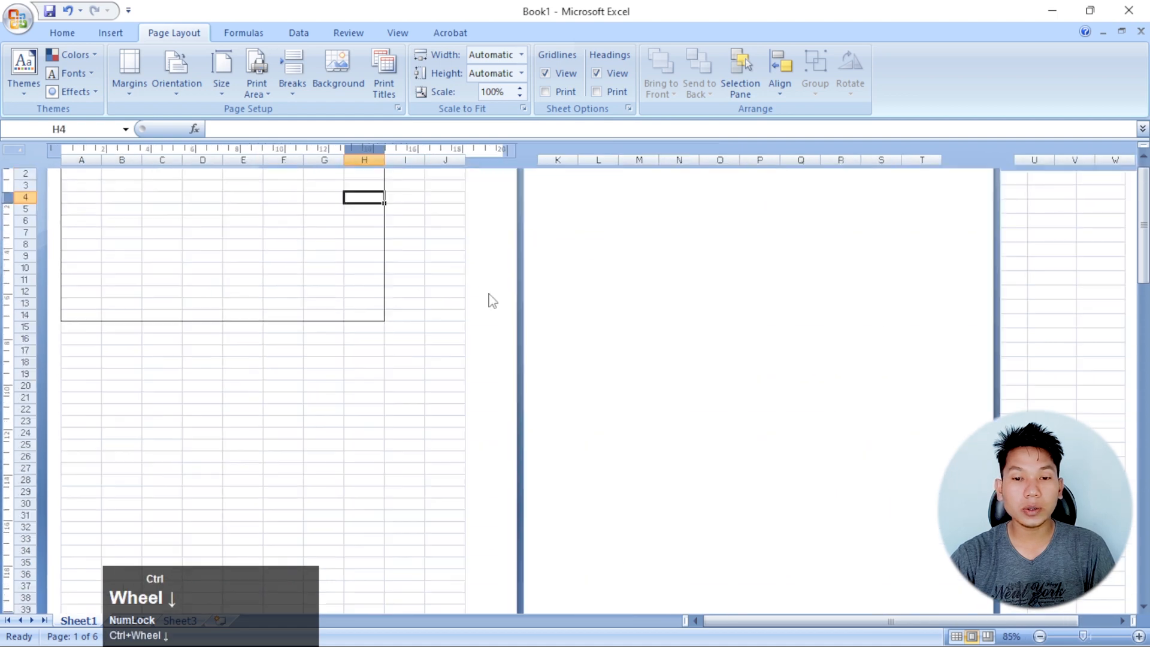
ctrl+scroll(492, 299, down, 3)
click(169, 369)
text(sfsd)
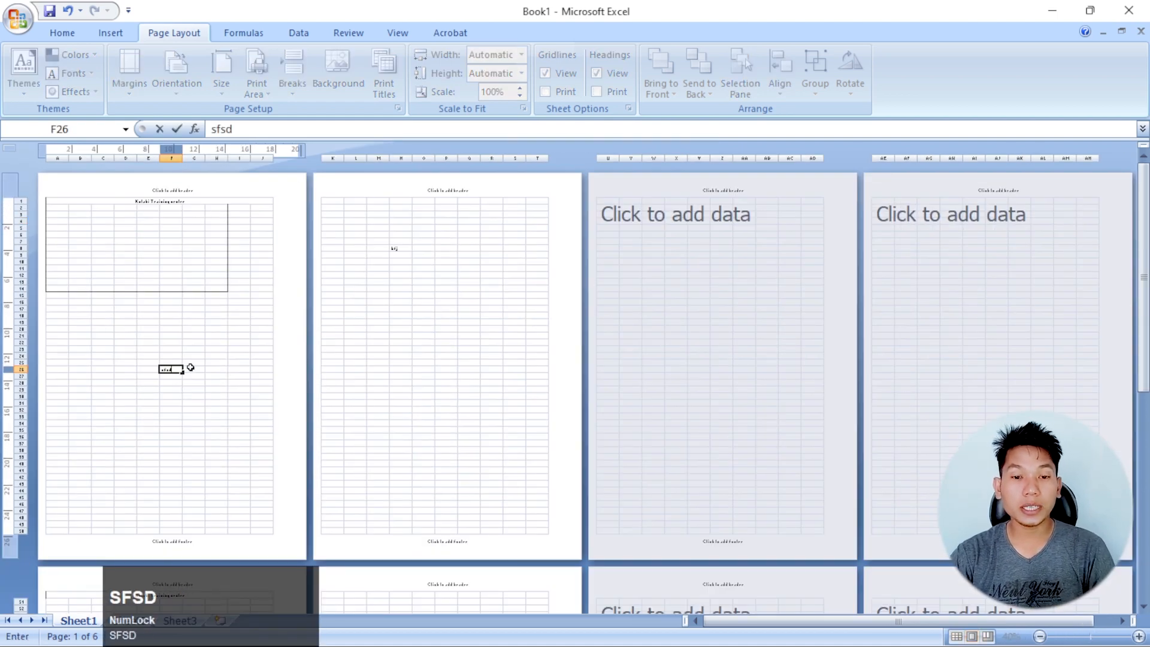
click(179, 453)
text(df)
Enter the sample texts "dfds" in cell C52 and "sfsd" in cell C56 on the page below the first
scroll(217, 428, down, 4)
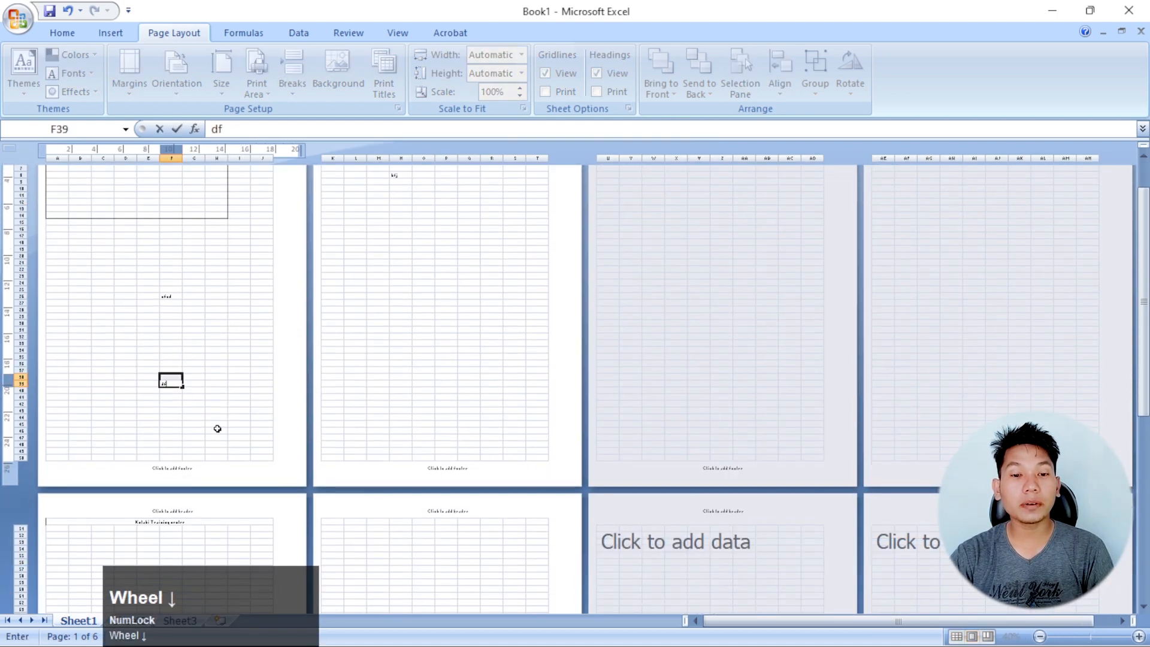
click(113, 534)
text(dfds)
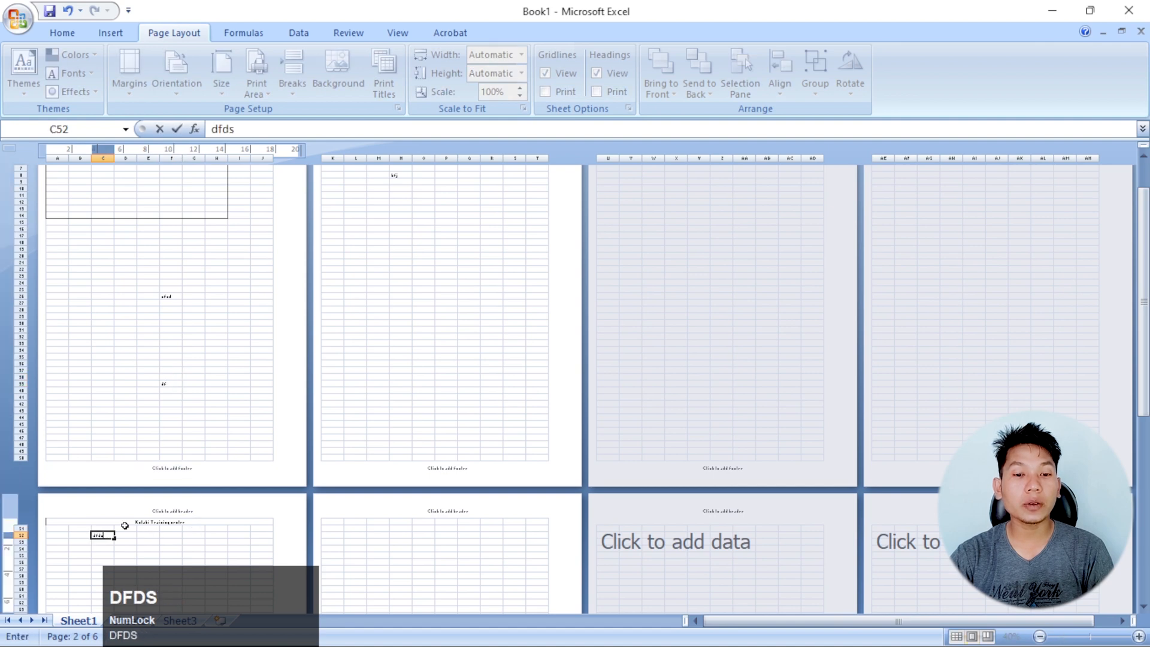
scroll(282, 380, down, 6)
scroll(277, 443, down, 8)
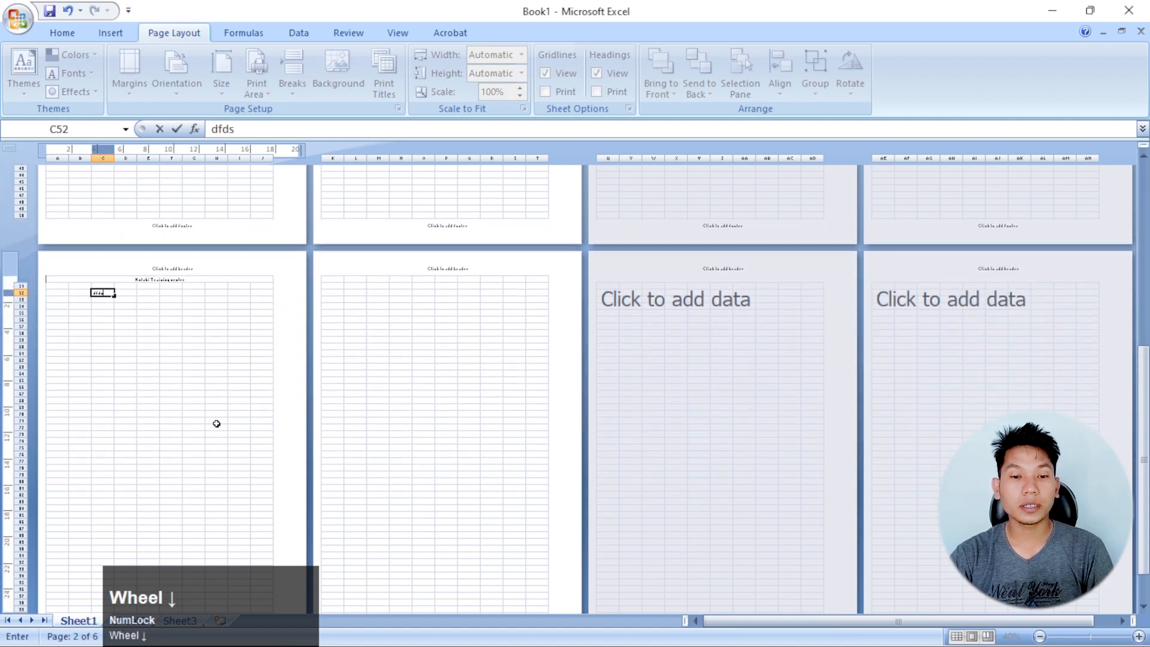
click(103, 299)
text(sfsd)
Delete the sample text in the cells around F108 on the page starting at row 100
scroll(191, 343, down, 11)
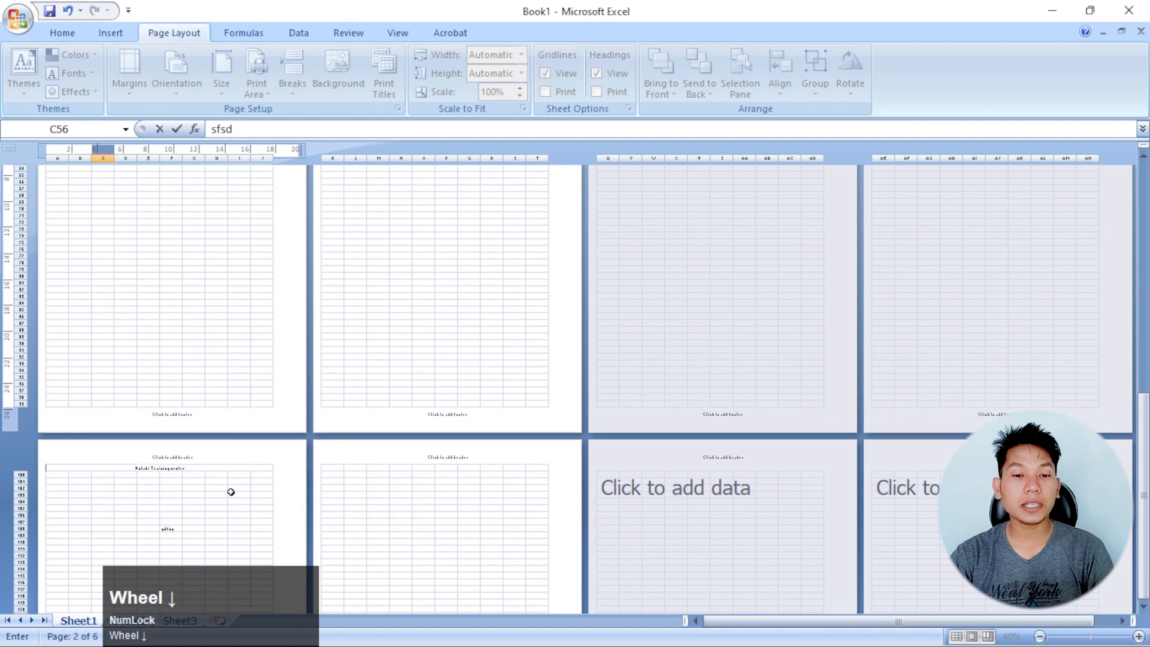
drag(223, 553, 118, 521)
key(Delete)
Set the sheet's print height to fit on 1 page and check the result around rows 52 to 57
scroll(233, 424, up, 6)
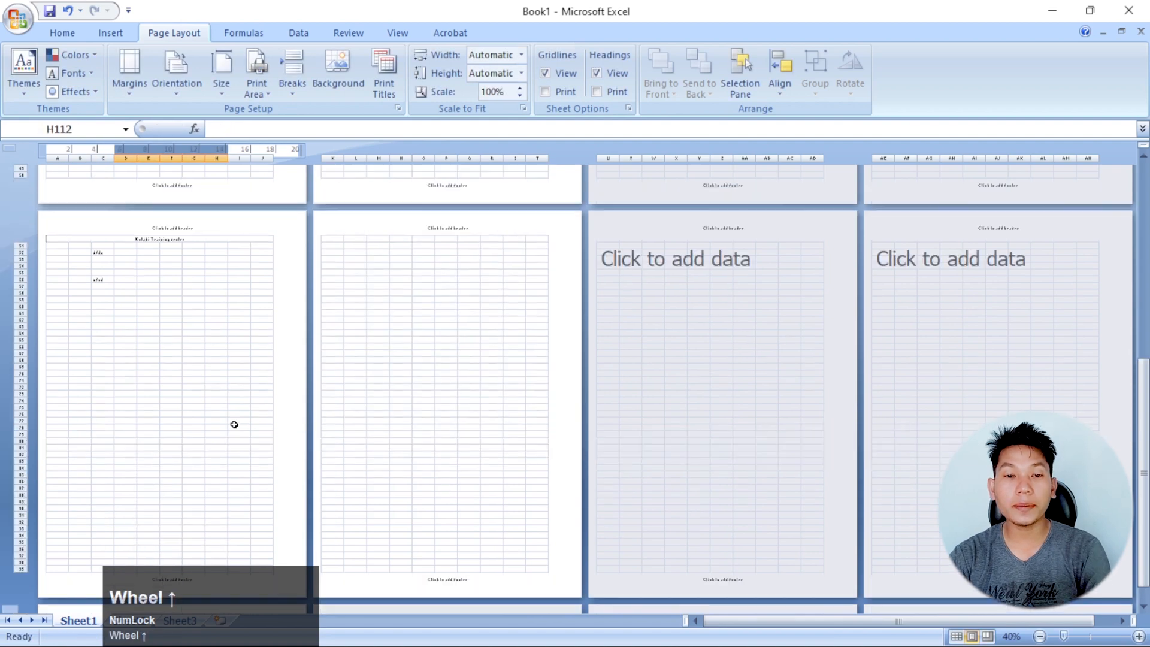
drag(102, 386, 105, 358)
scroll(254, 357, up, 7)
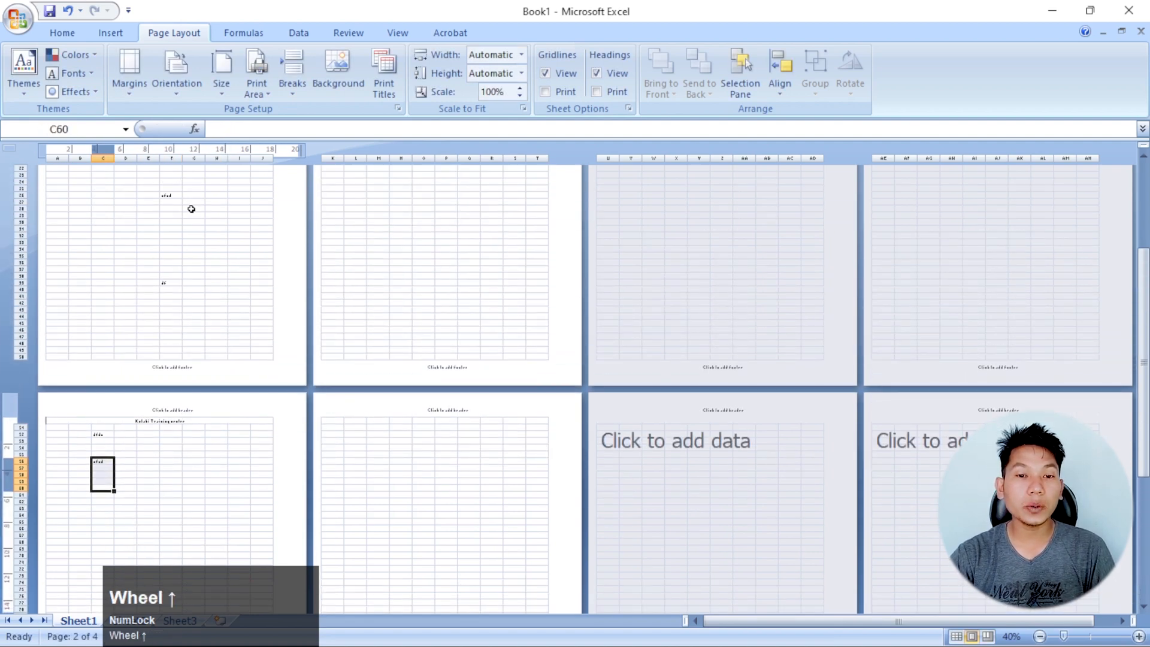
scroll(187, 272, up, 10)
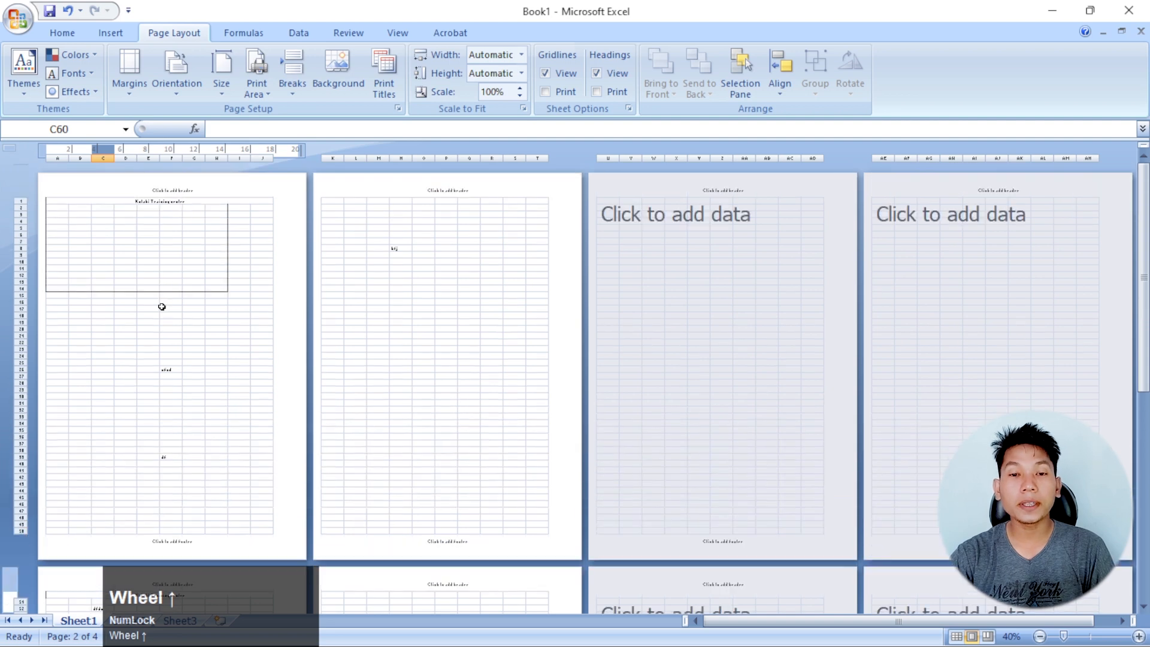
click(522, 73)
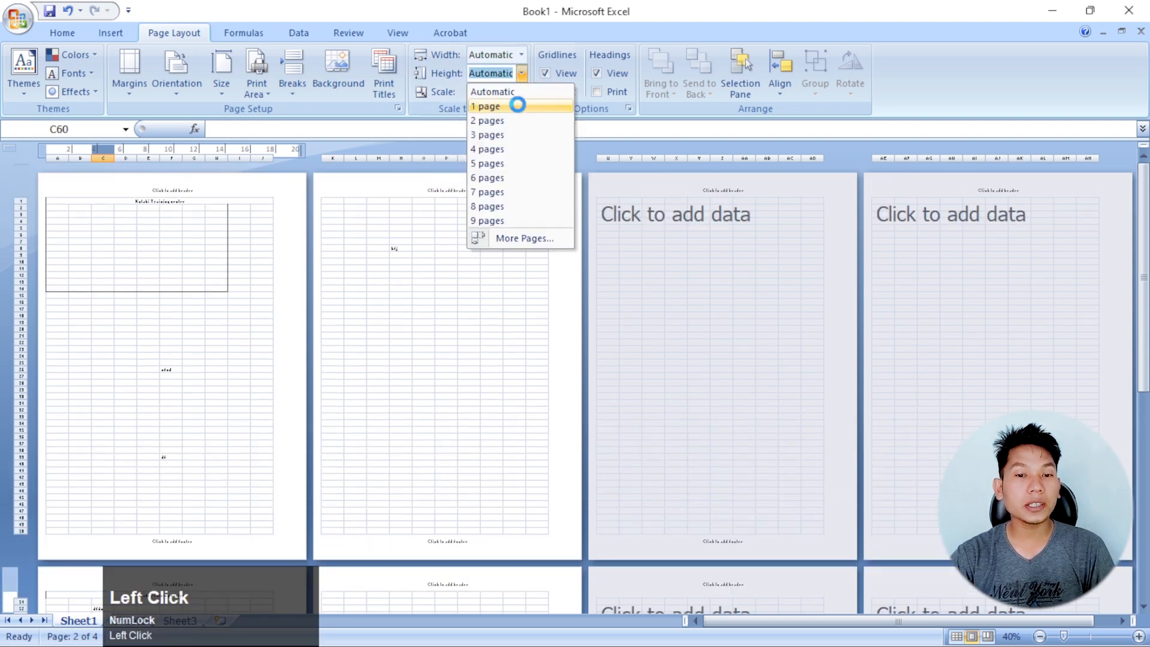
click(514, 106)
scroll(170, 356, down, 5)
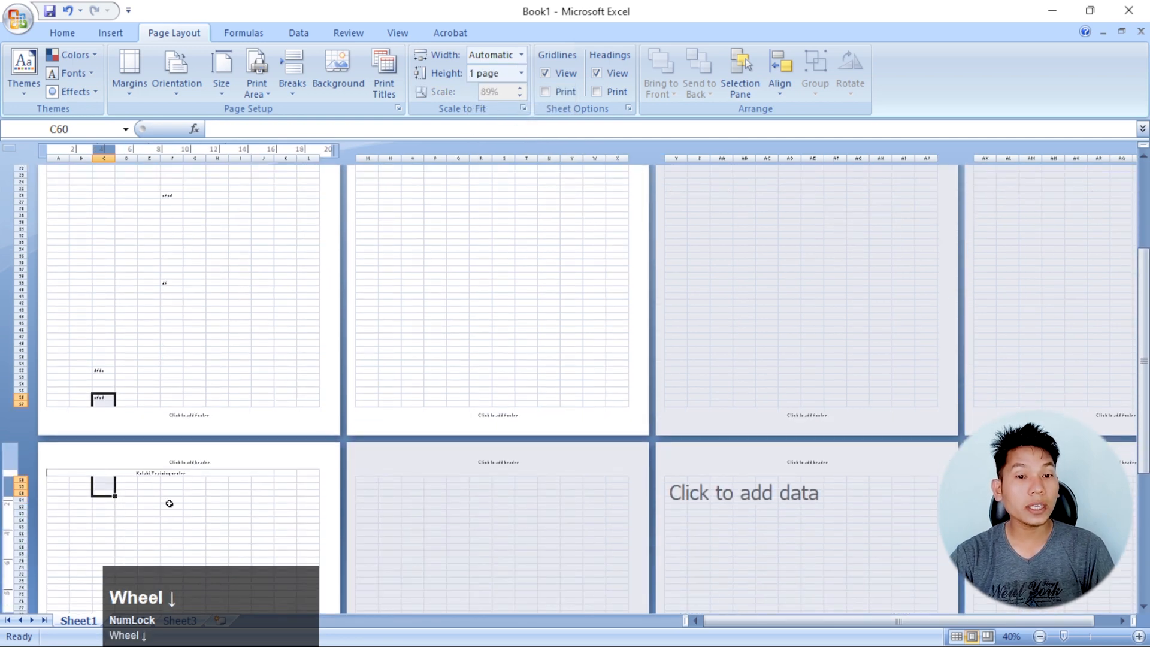
click(192, 395)
scroll(193, 377, up, 5)
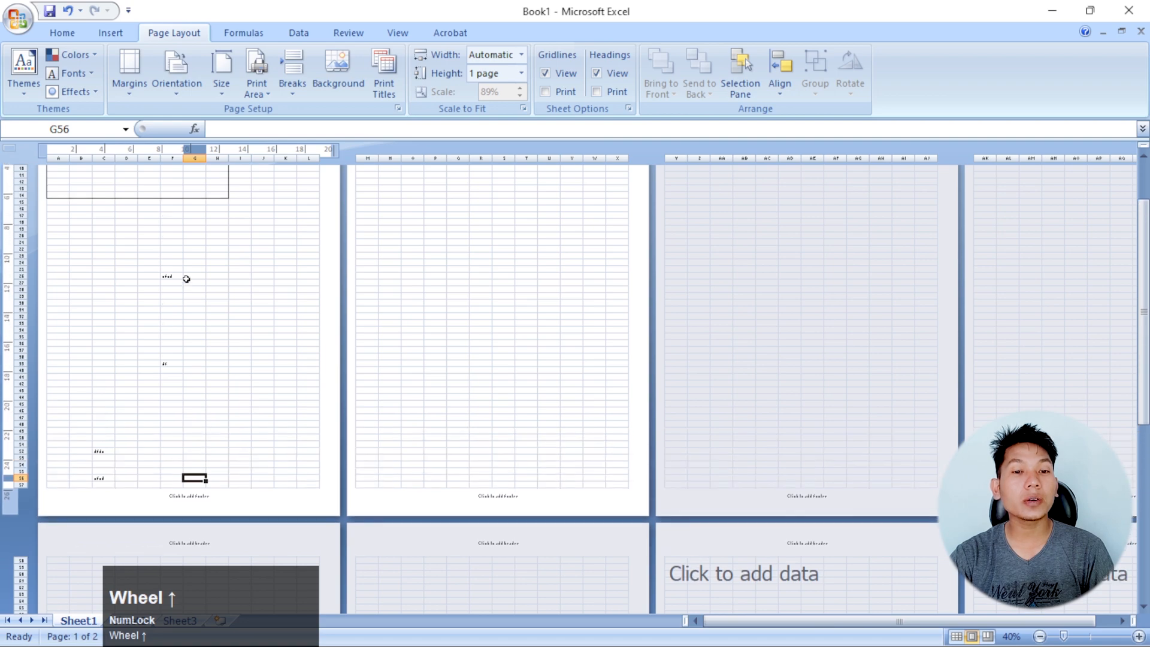
Set the sheet's print width to fit on 1 page so column N joins the first page
scroll(184, 365, up, 2)
ctrl+scroll(206, 385, up, 2)
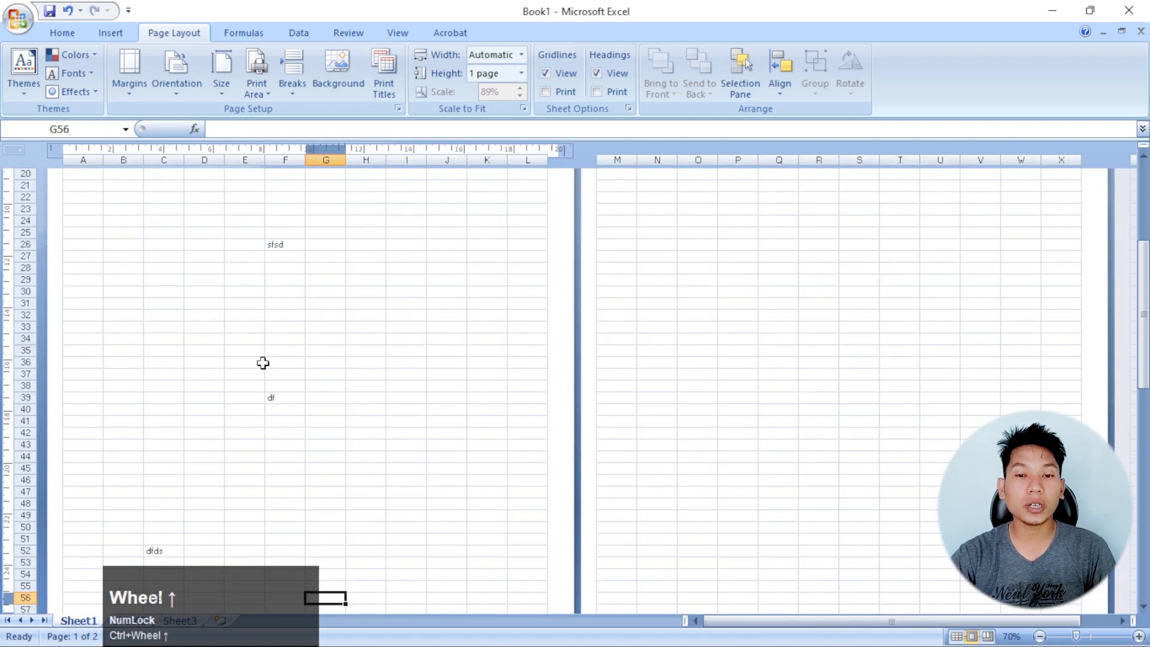
click(521, 54)
click(653, 206)
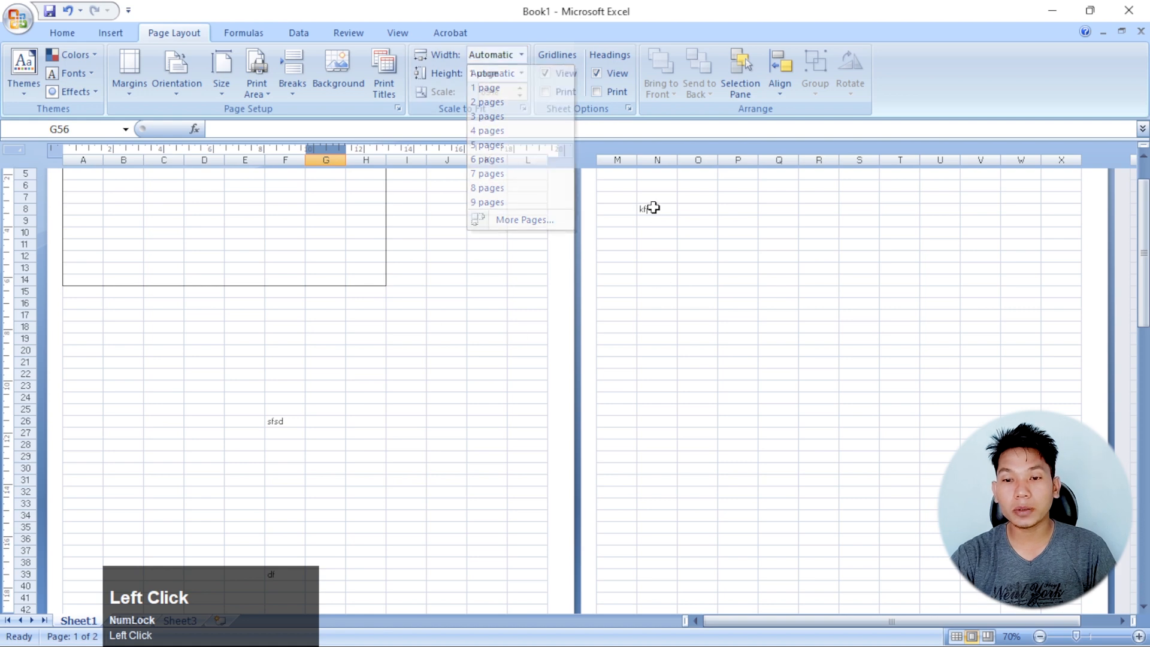
click(376, 318)
click(470, 319)
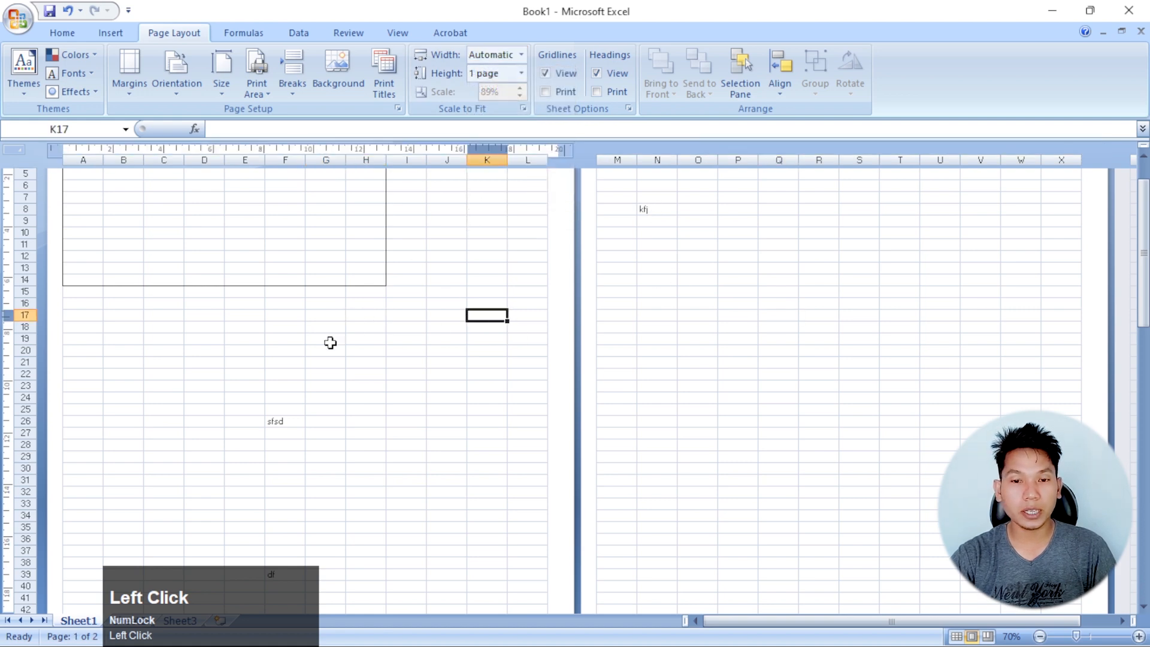
click(275, 424)
click(660, 210)
scroll(666, 351, up, 3)
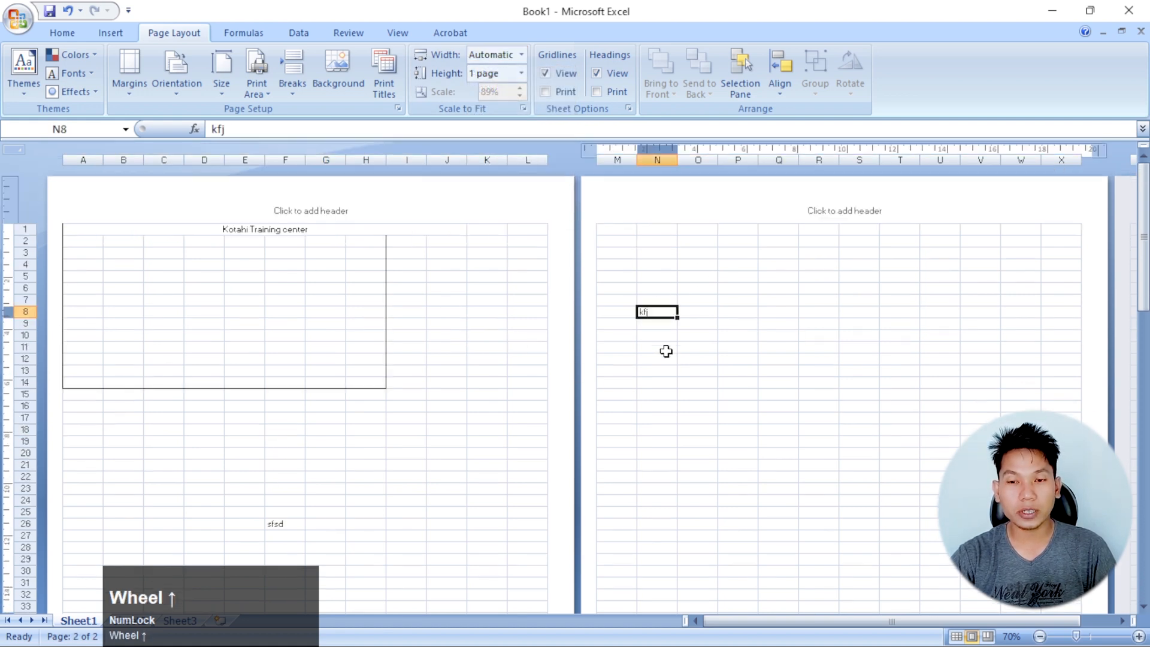
click(523, 56)
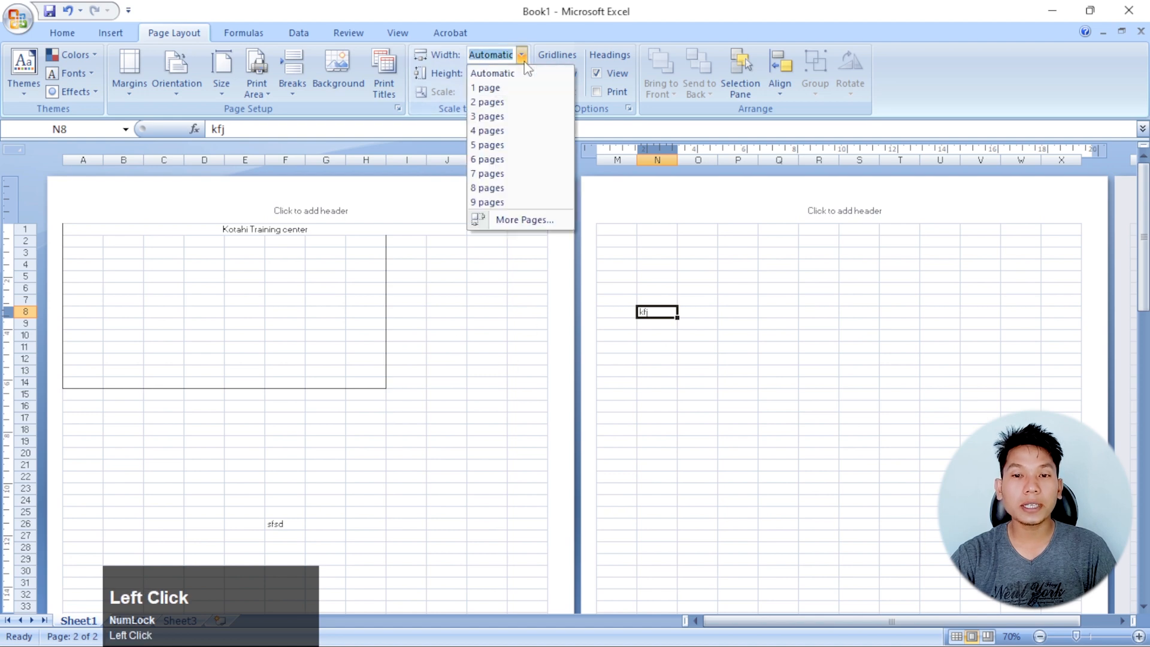
click(480, 103)
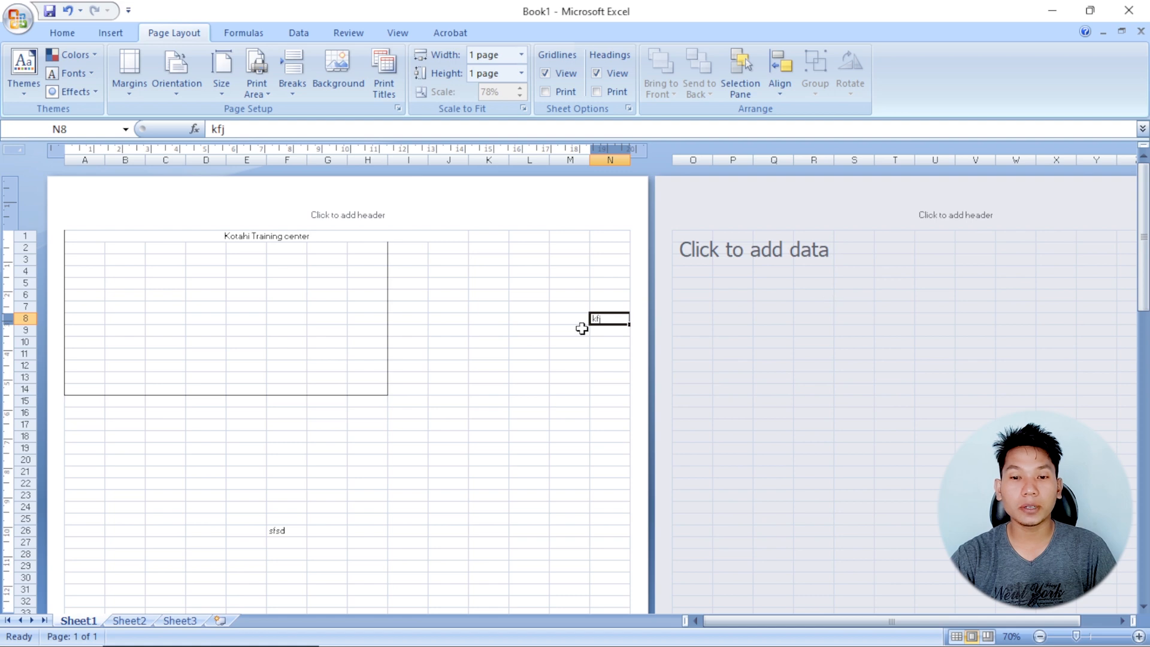
click(479, 324)
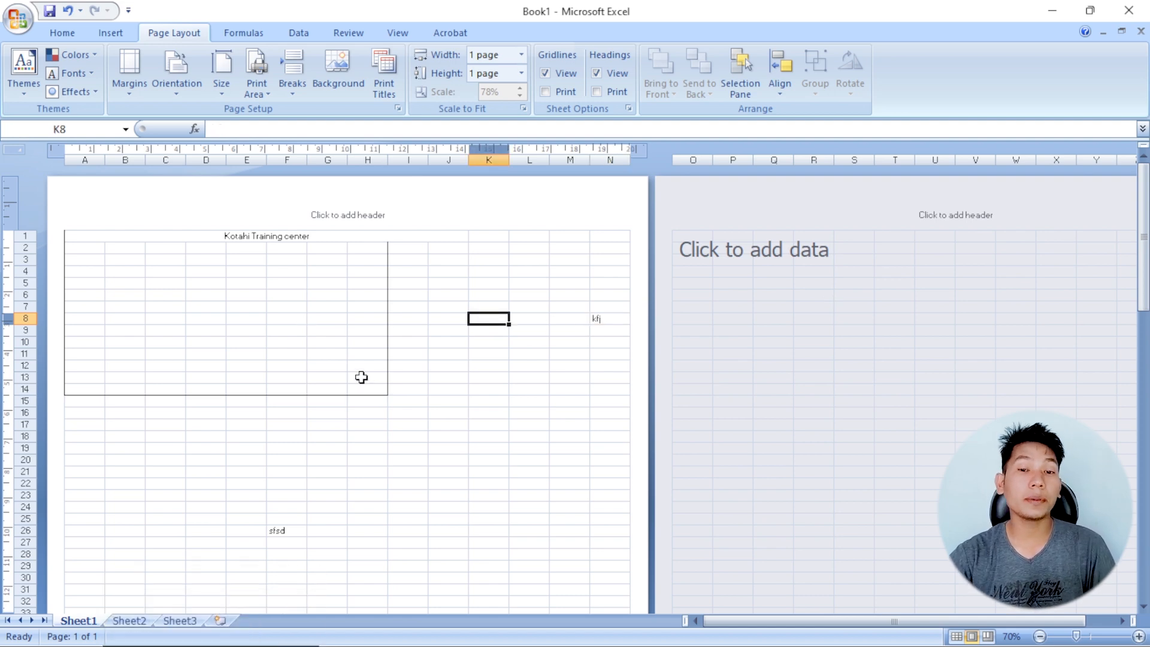
scroll(361, 377, up, 2)
scroll(547, 278, up, 3)
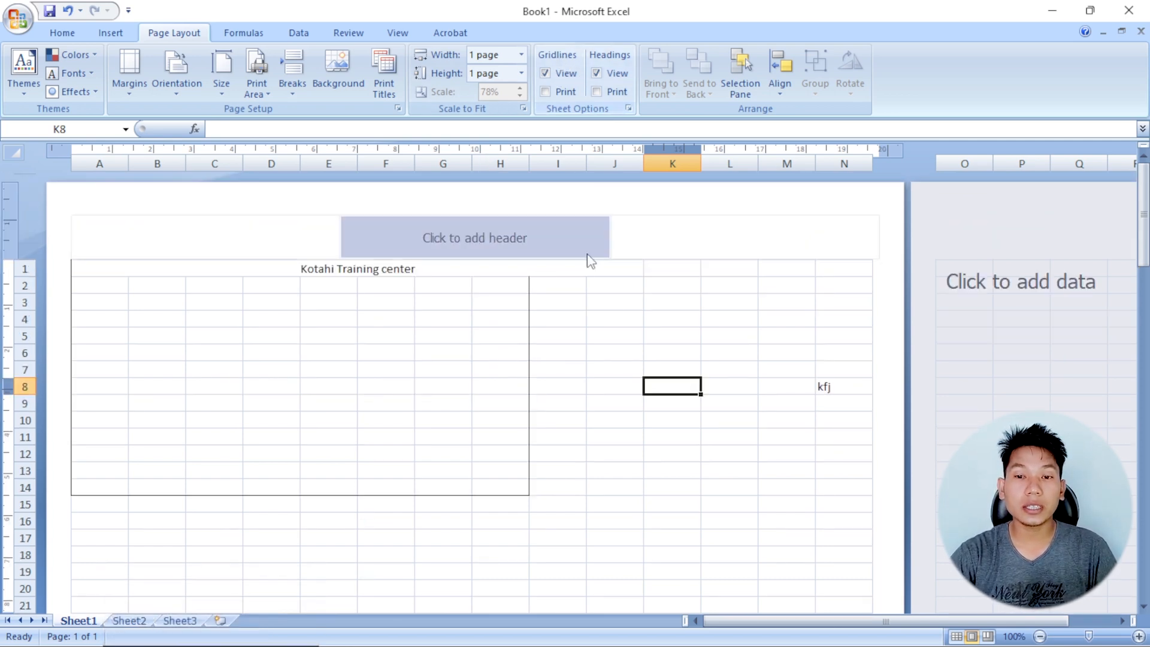
click(611, 335)
click(583, 370)
click(715, 387)
click(657, 393)
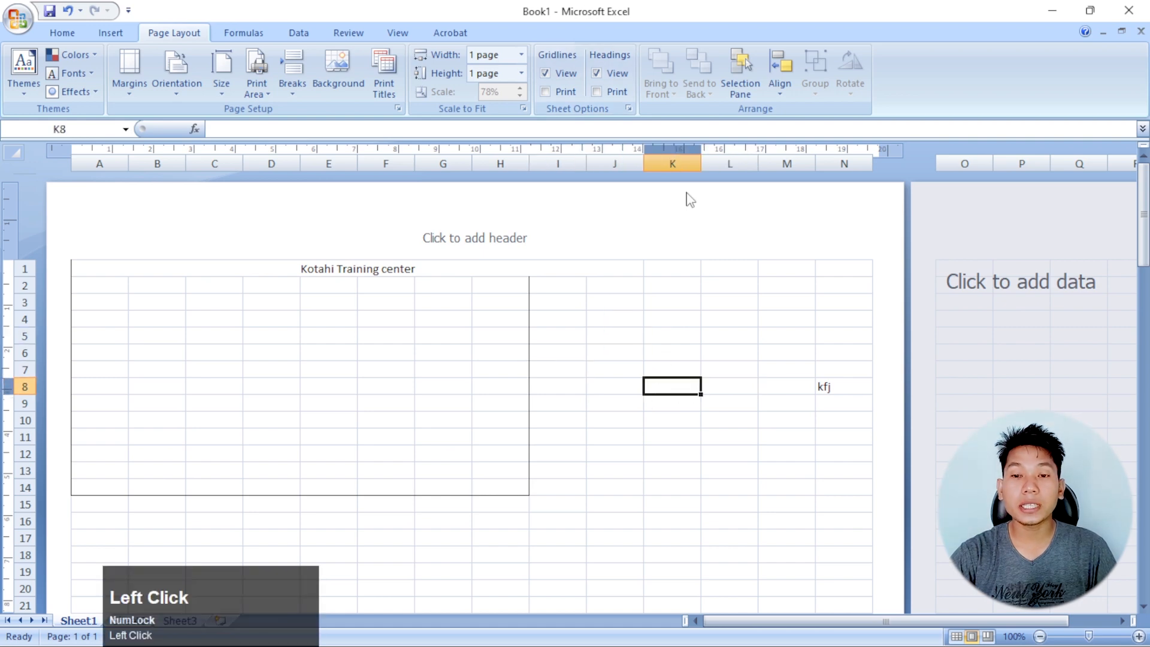
Hide the gridlines on the worksheet and show them again
click(559, 76)
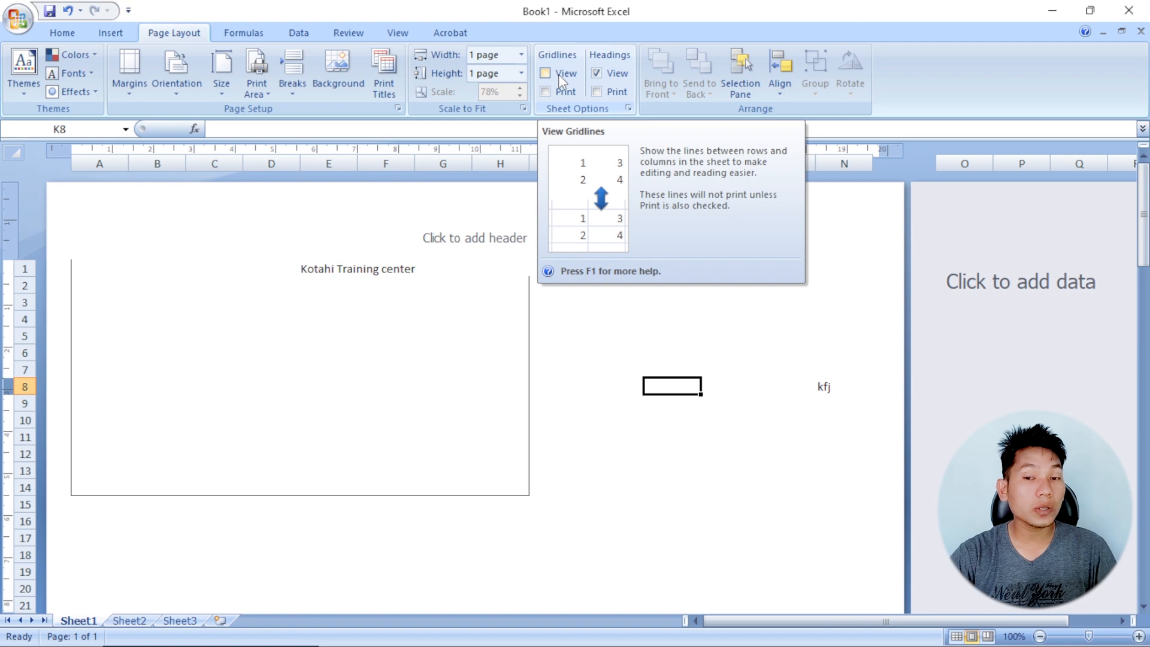
click(668, 337)
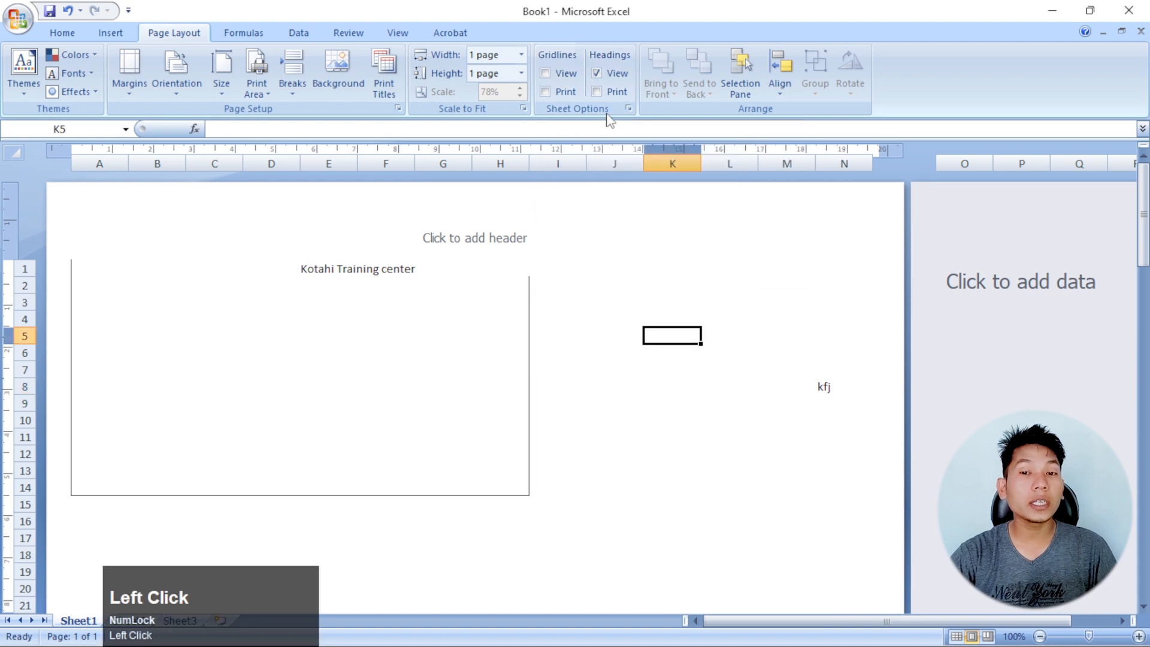
click(558, 74)
click(593, 322)
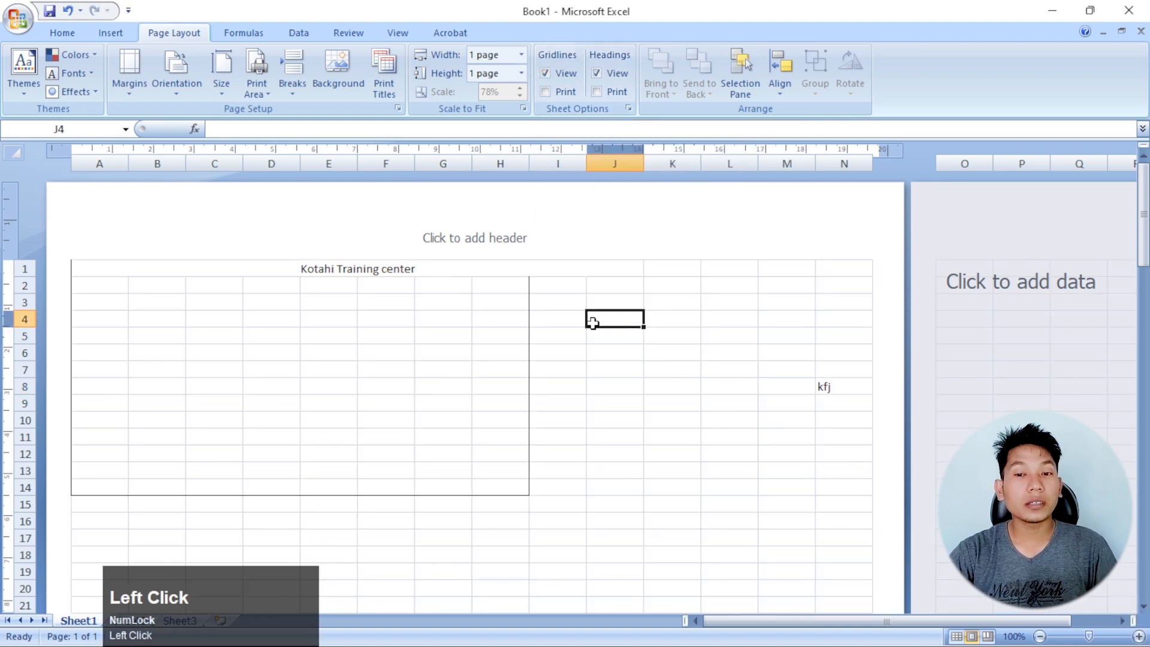
click(533, 385)
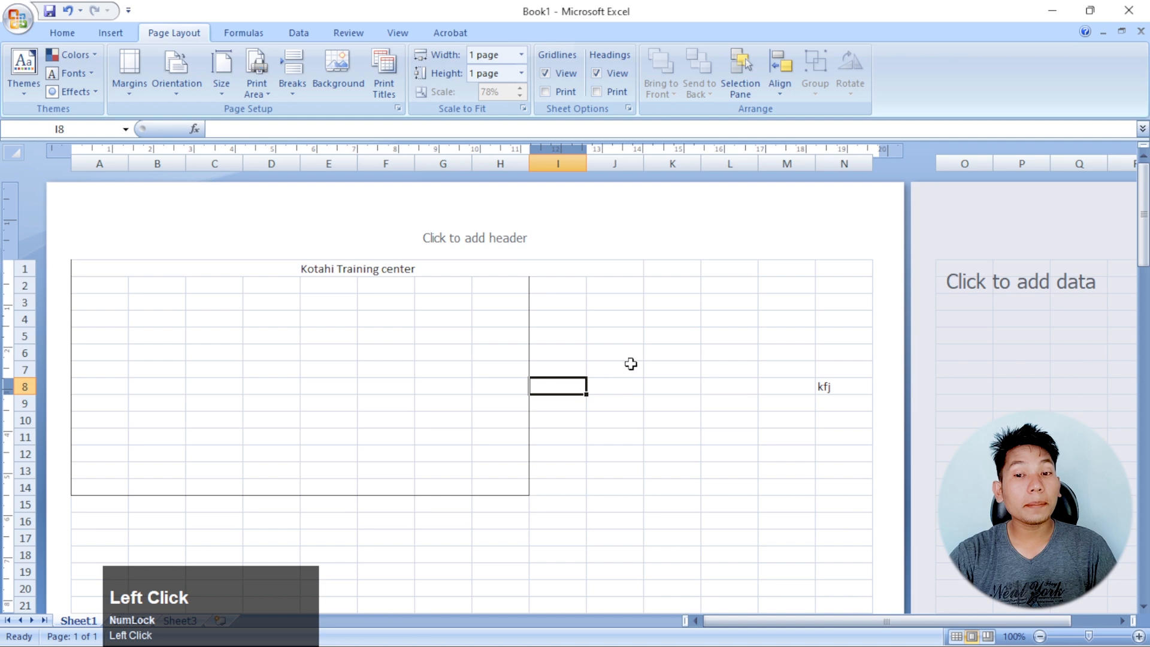
click(611, 334)
Open the print preview, check at a larger scale whether gridlines would print, and close the preview
click(18, 18)
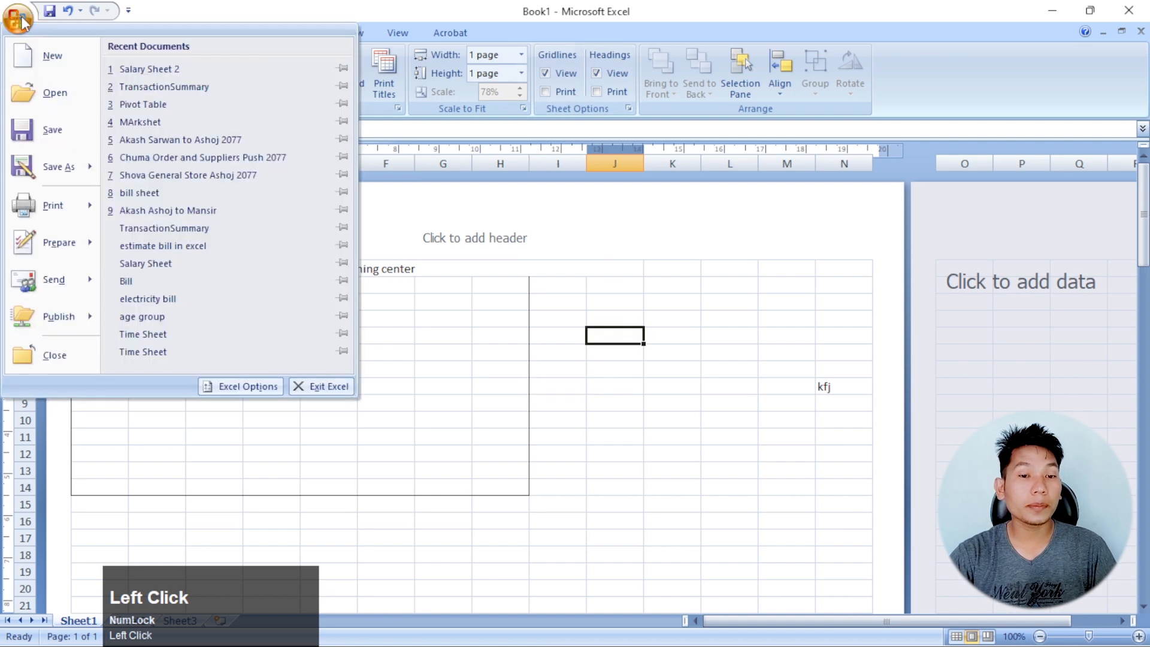
mouse_move(95, 211)
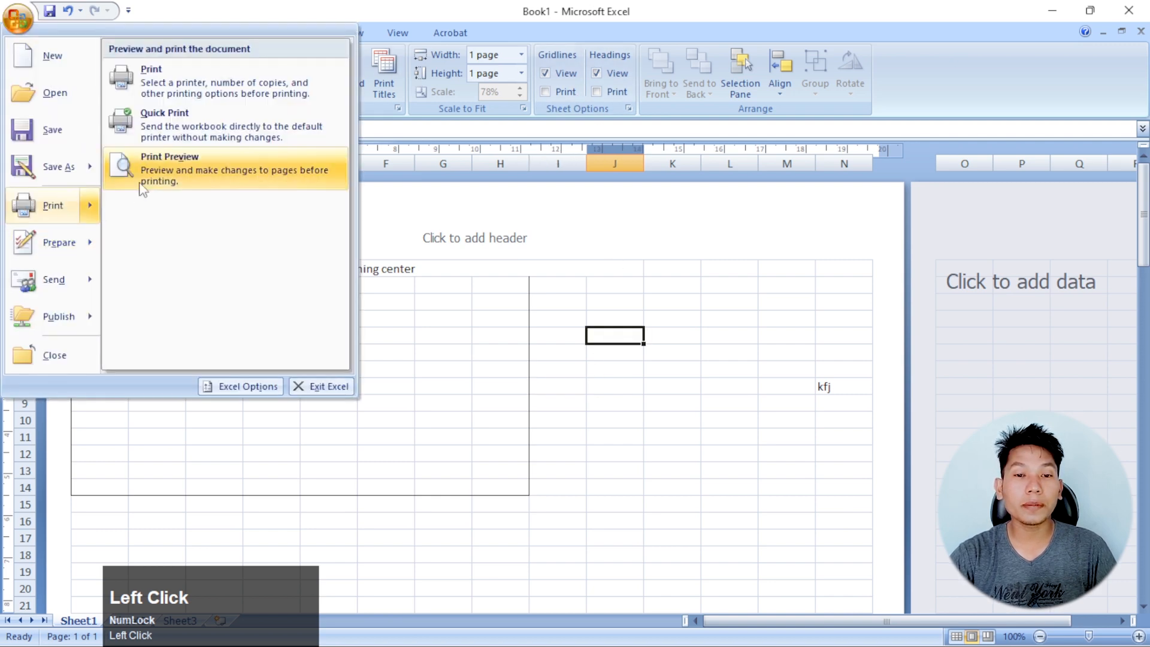
click(178, 164)
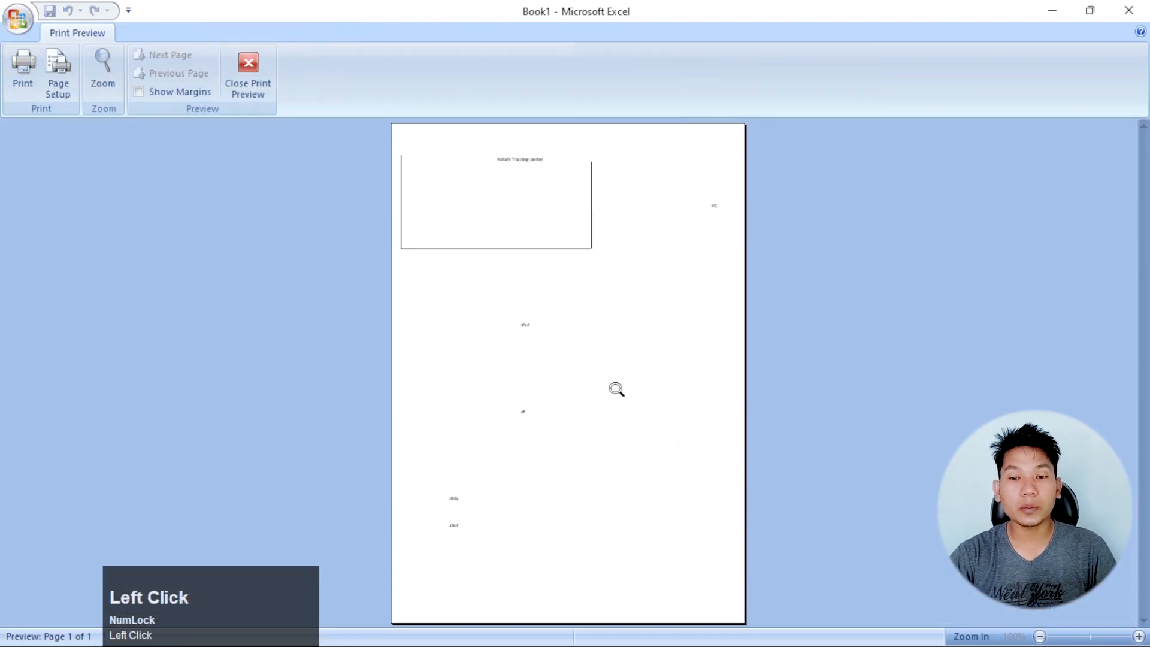
click(616, 389)
scroll(509, 299, up, 3)
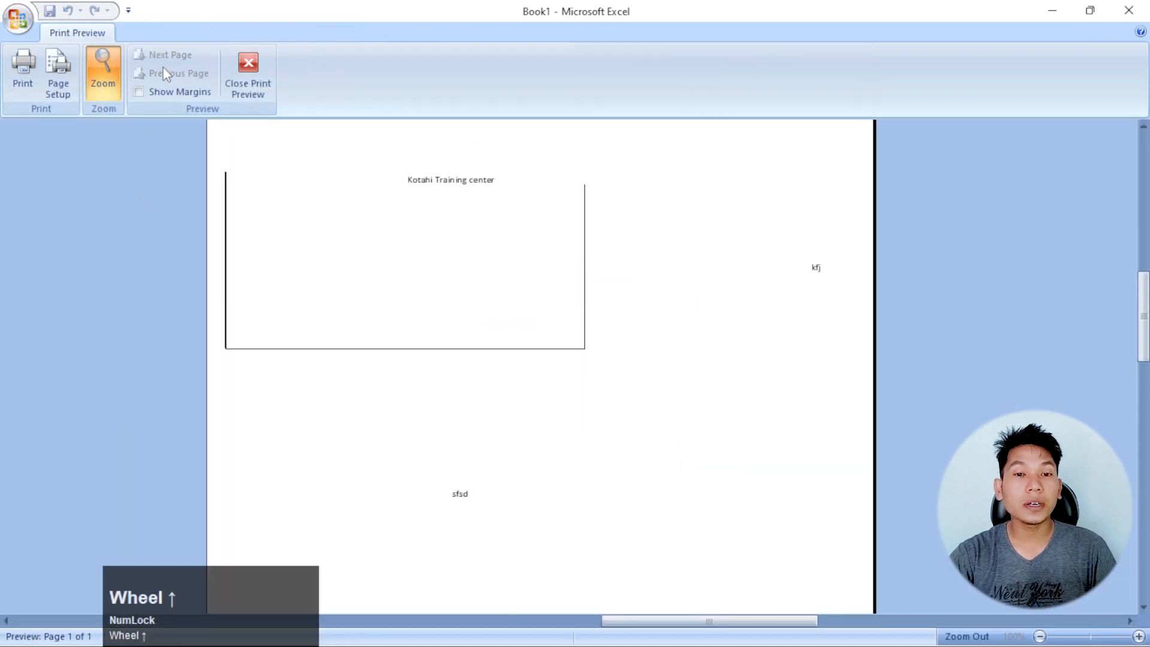
click(248, 71)
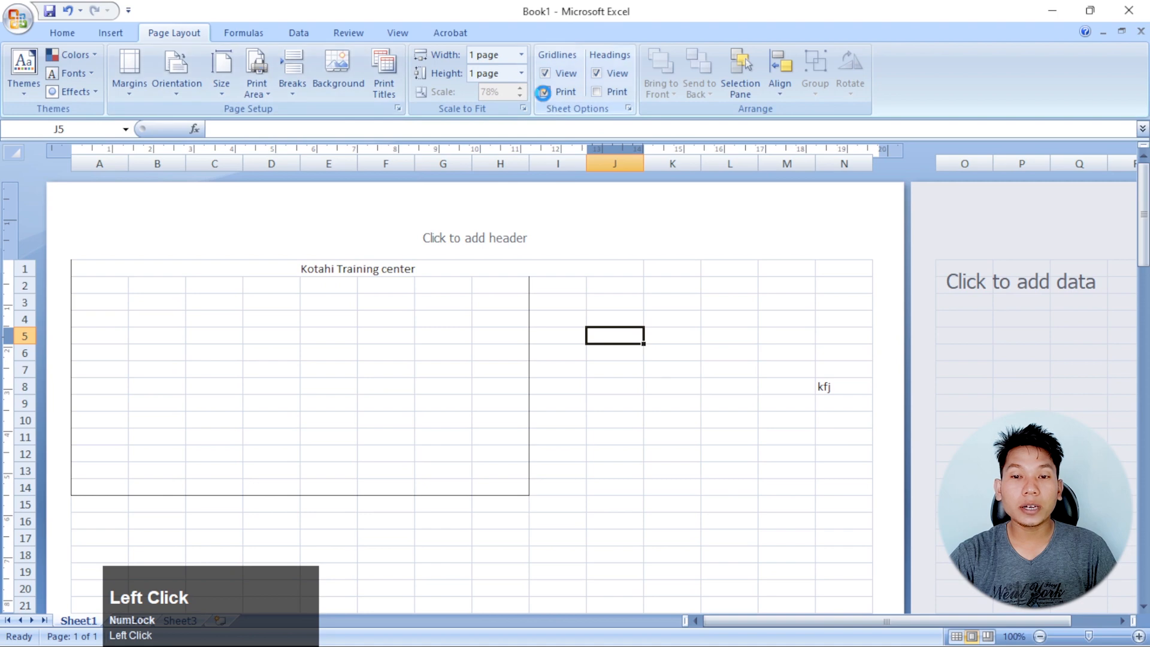
Turn on gridline printing and check the page in the print preview
click(449, 373)
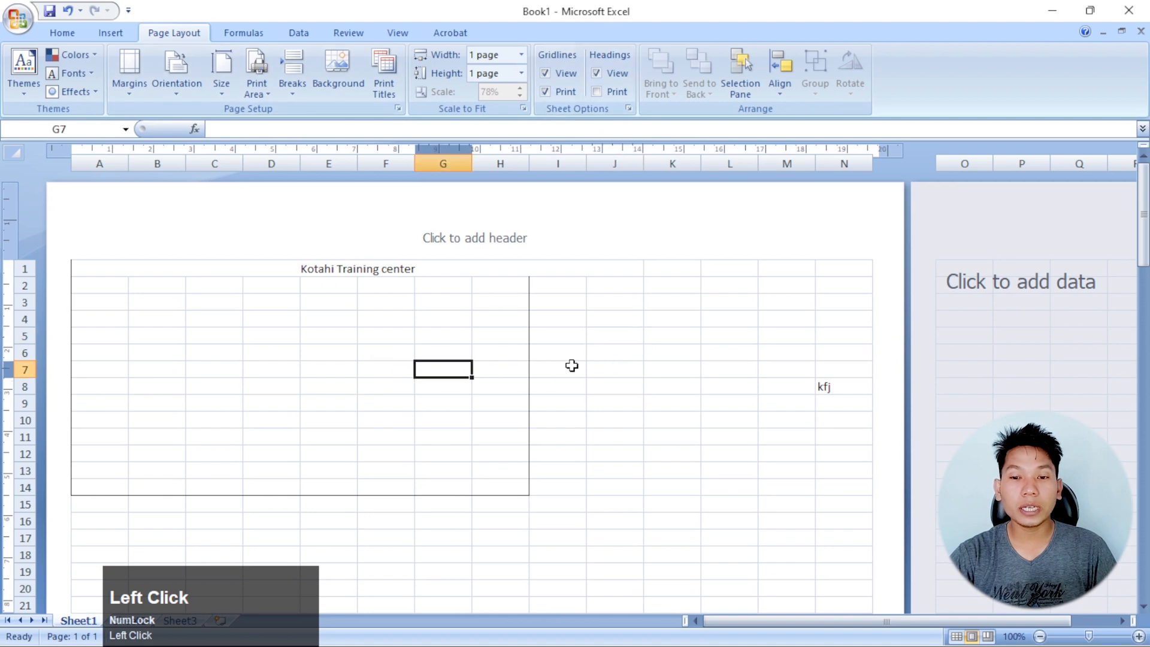
click(27, 24)
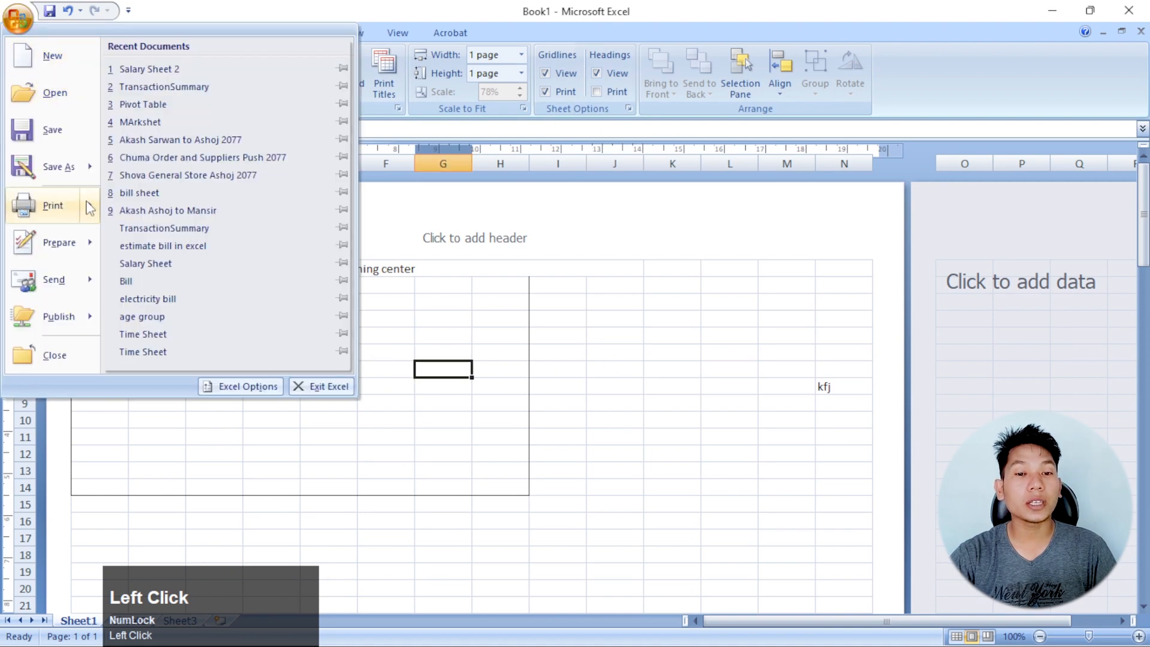
mouse_move(57, 205)
click(161, 189)
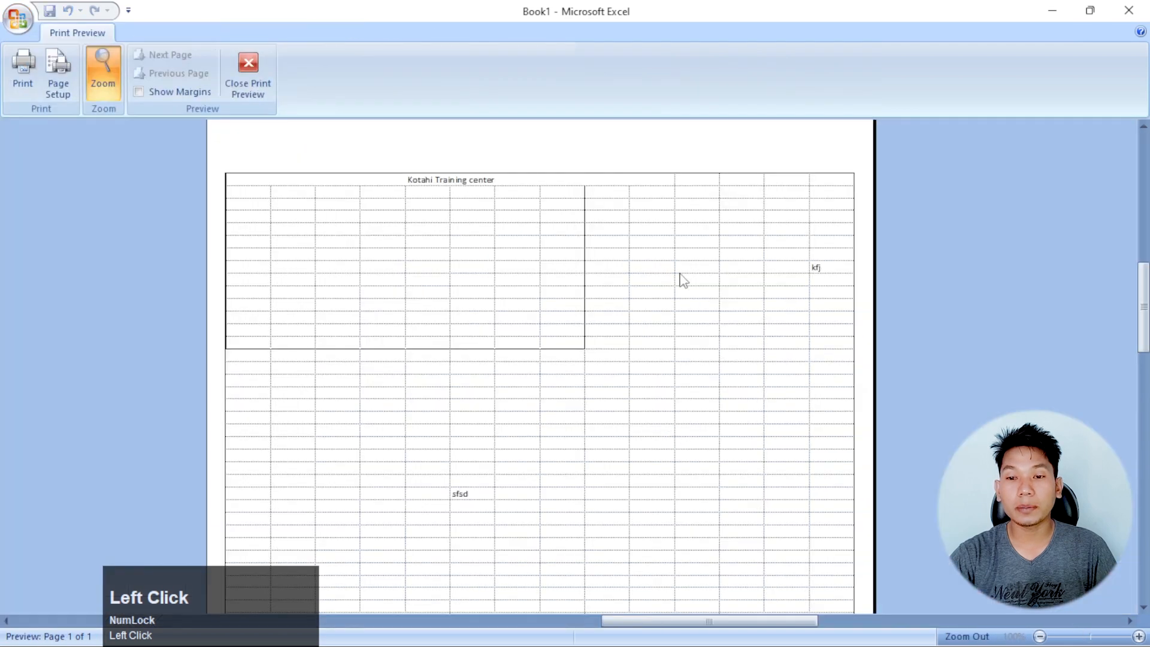
click(683, 281)
click(587, 230)
scroll(512, 195, up, 3)
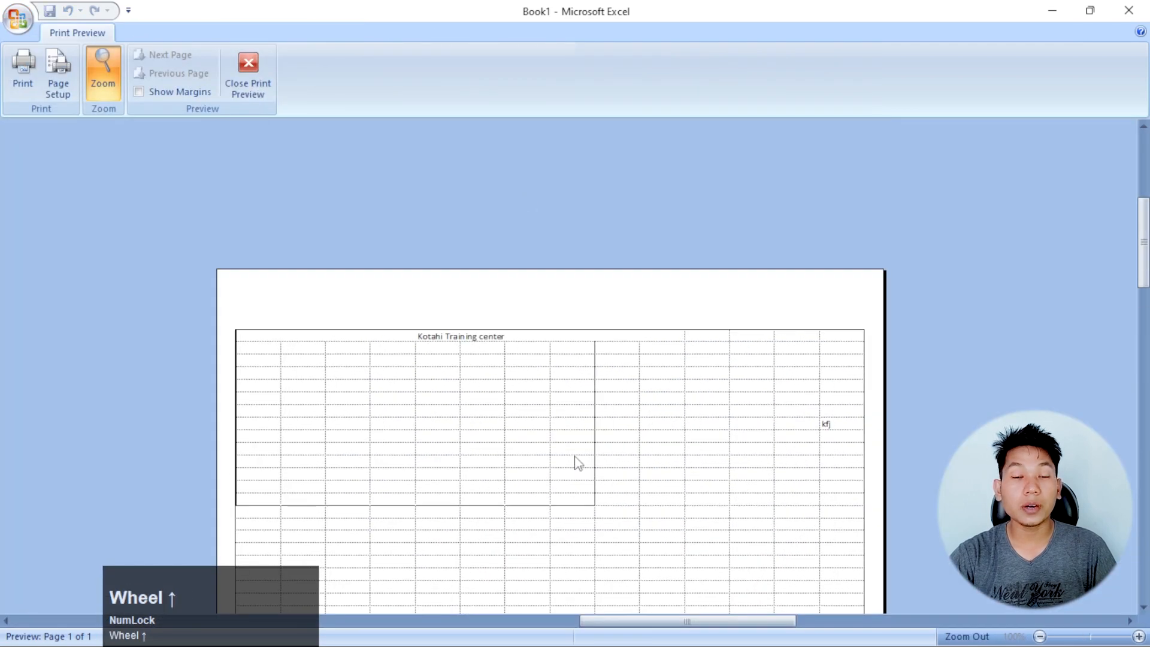
click(257, 81)
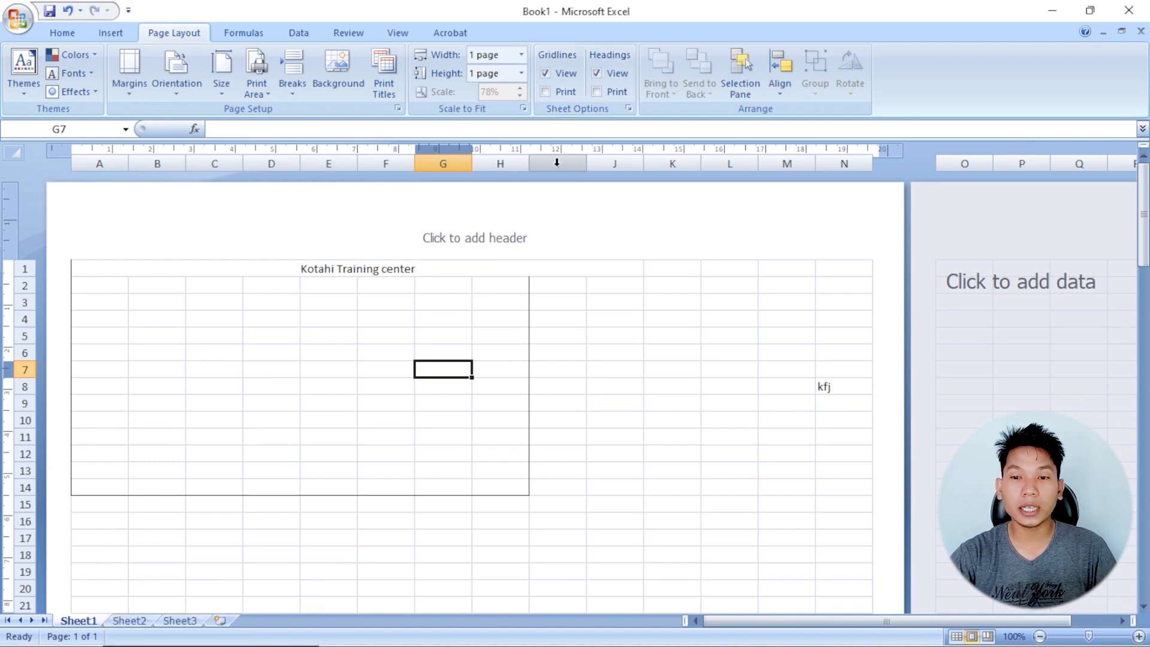
Hide the row and column headings on the worksheet and show them again
click(600, 75)
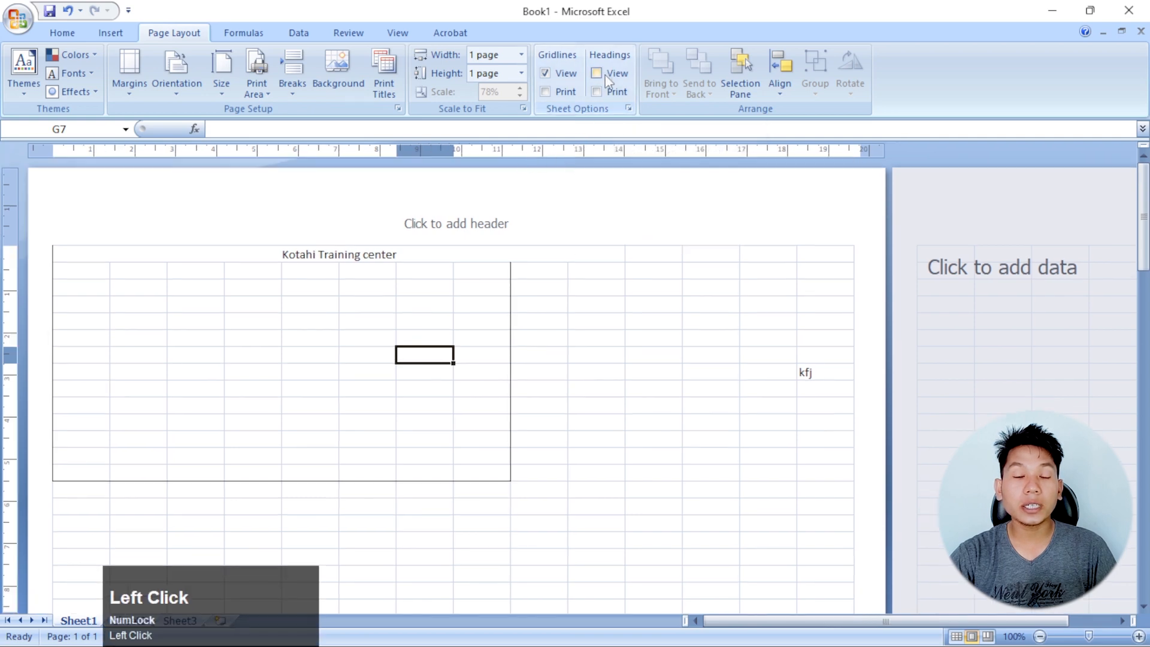
click(605, 74)
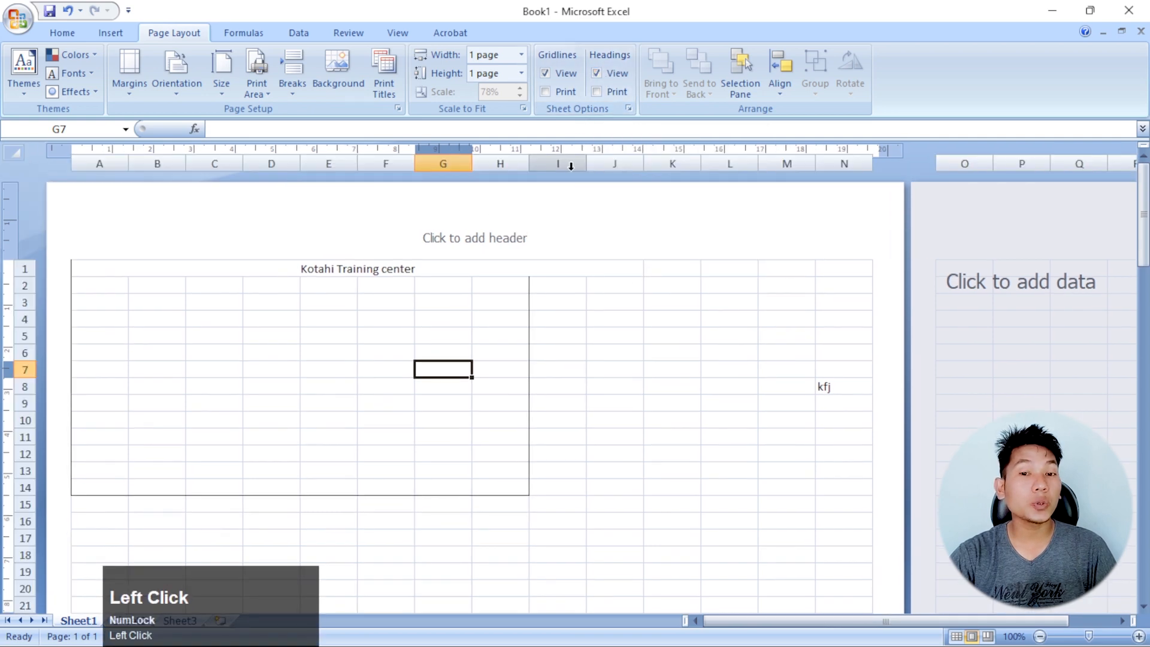
click(589, 321)
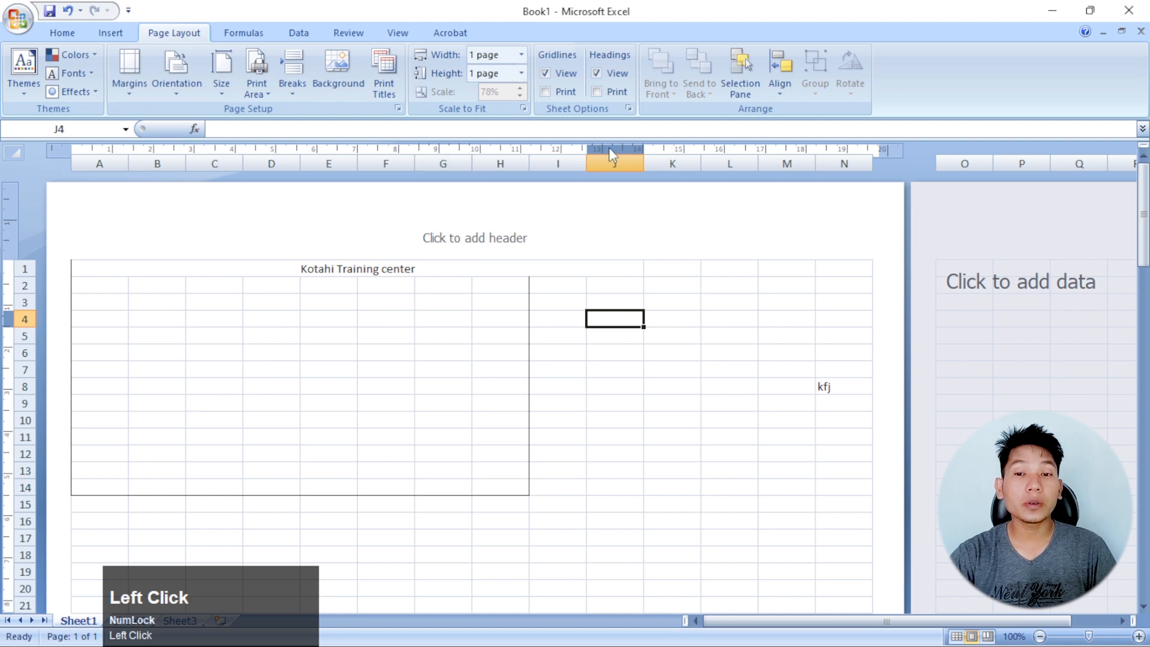
Open the print preview to check whether the row and column headings would print
click(19, 30)
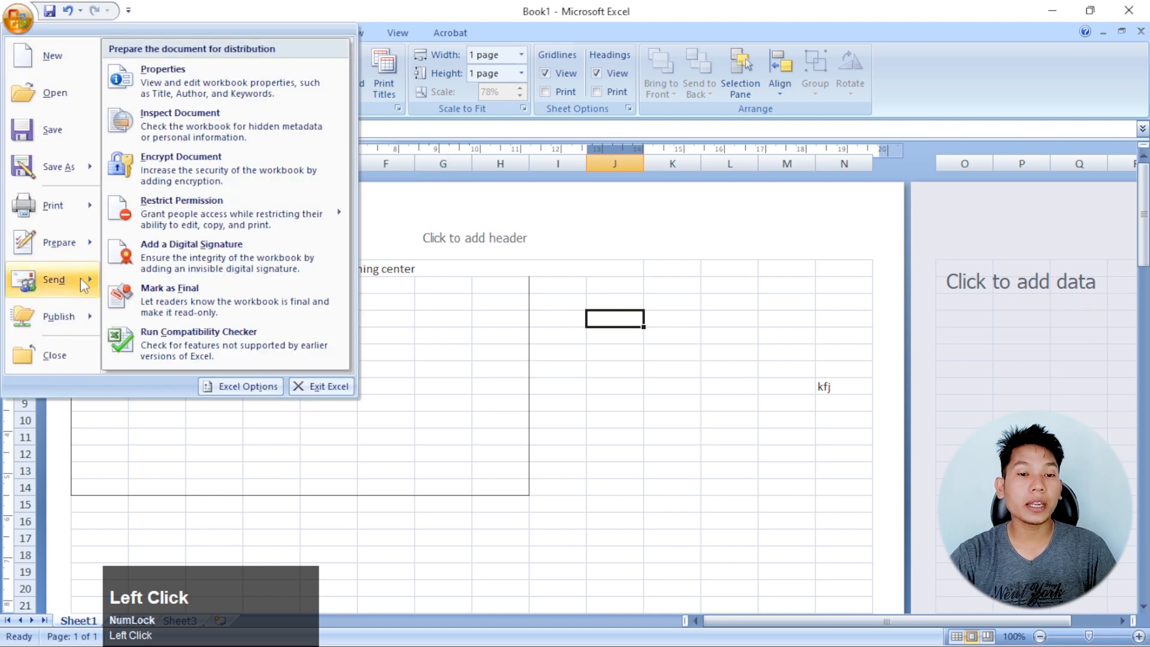
mouse_move(89, 261)
mouse_move(90, 205)
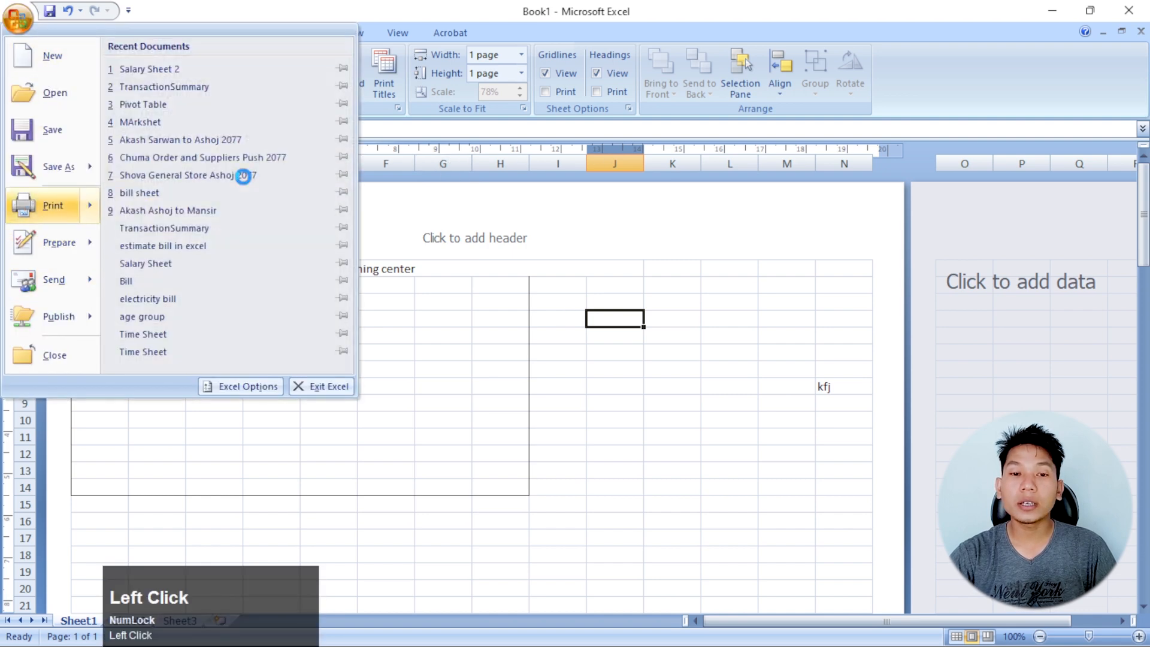
click(243, 174)
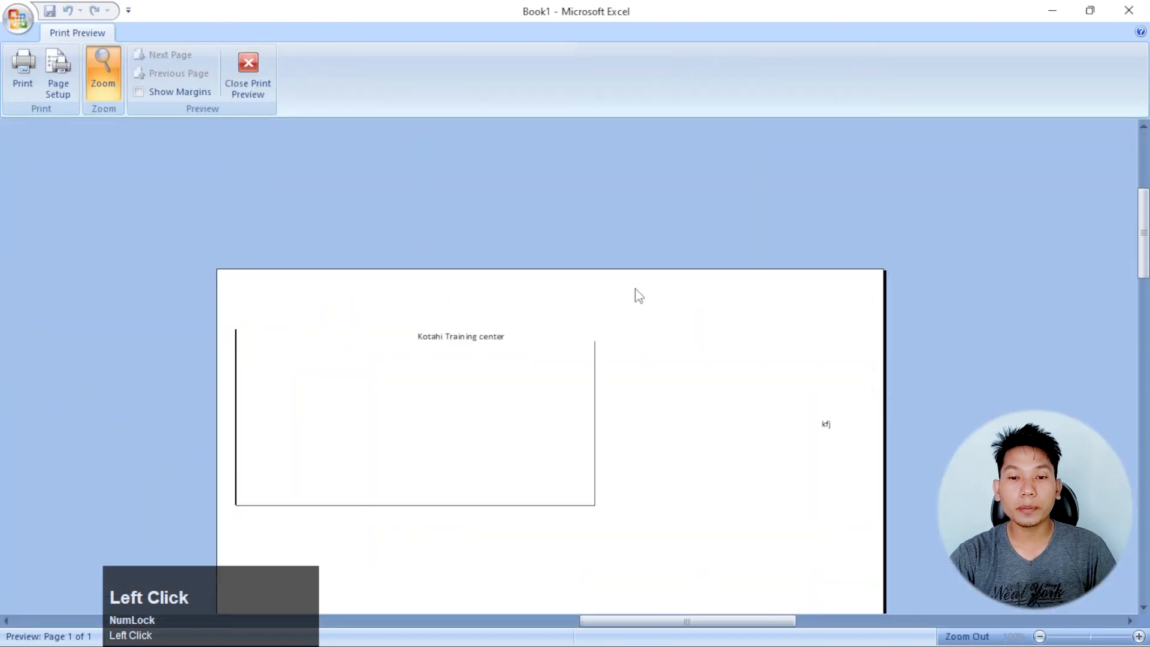
Turn on printing of the row and column headings, check the page in the print preview, and return to the worksheet
click(248, 72)
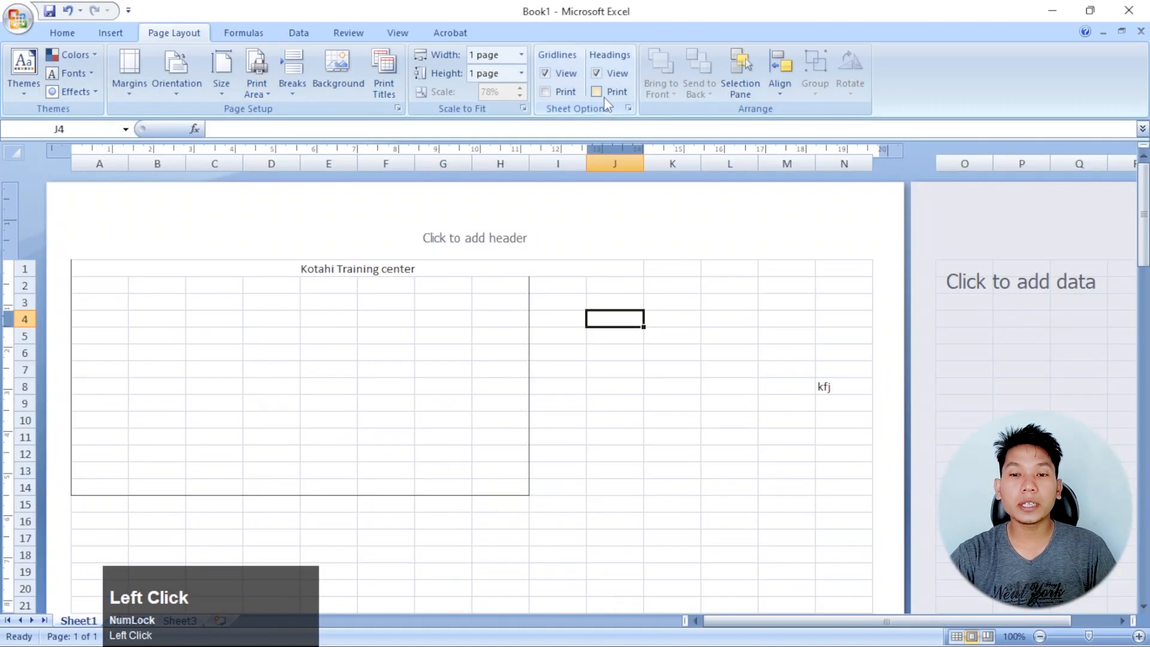
click(19, 21)
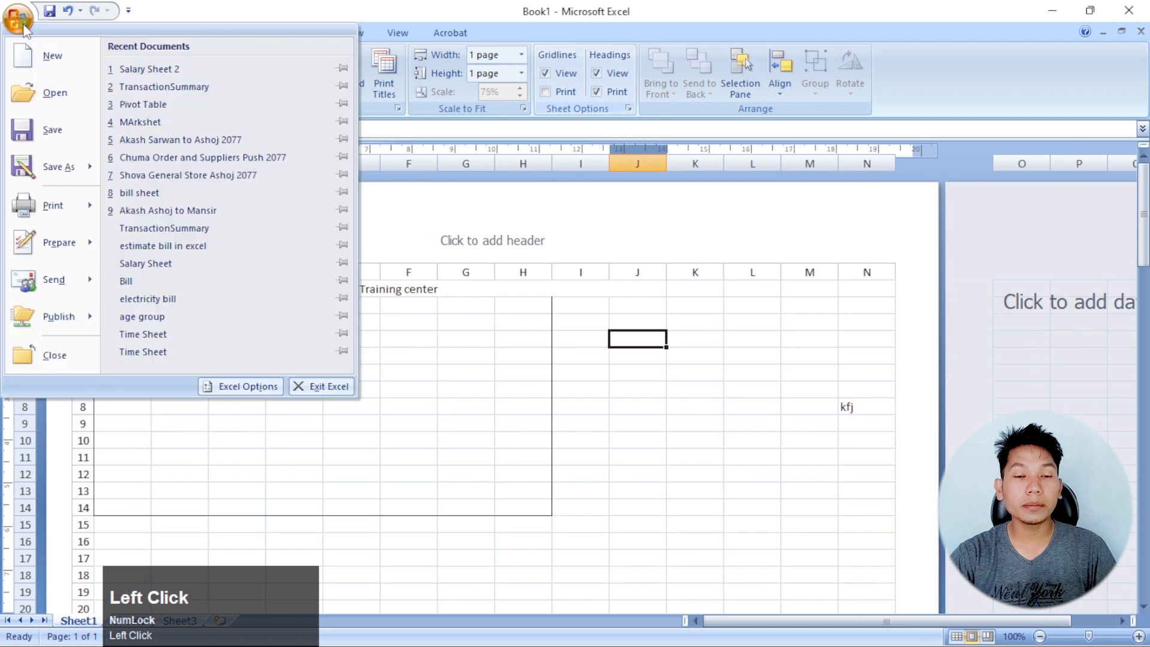
mouse_move(91, 216)
click(169, 157)
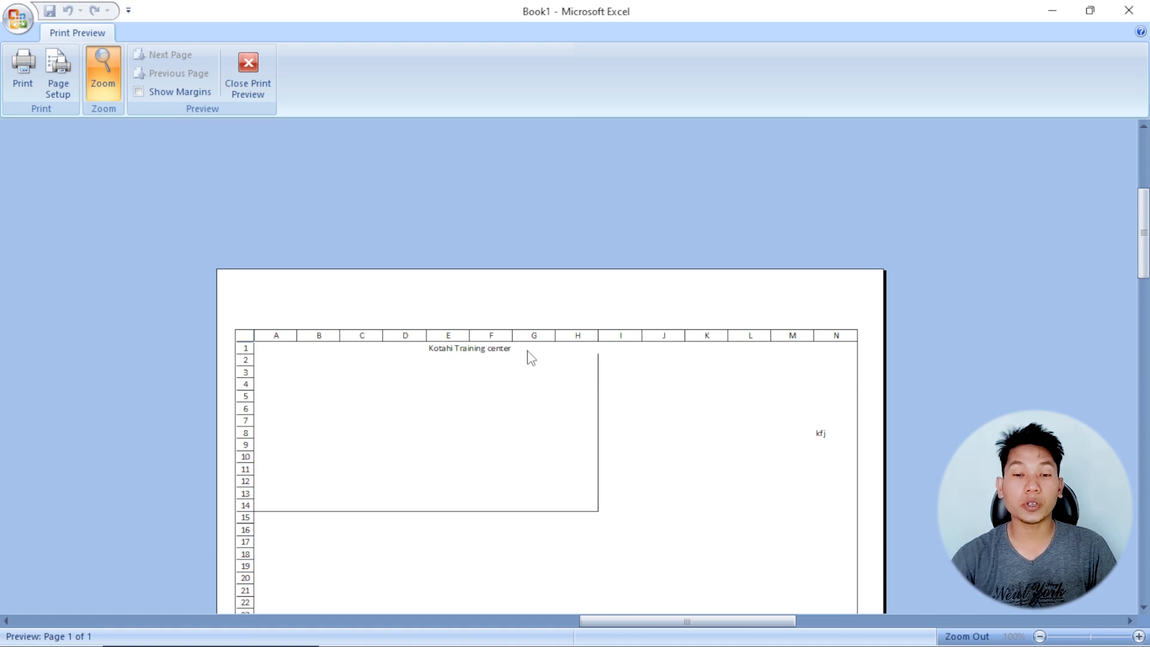
click(248, 77)
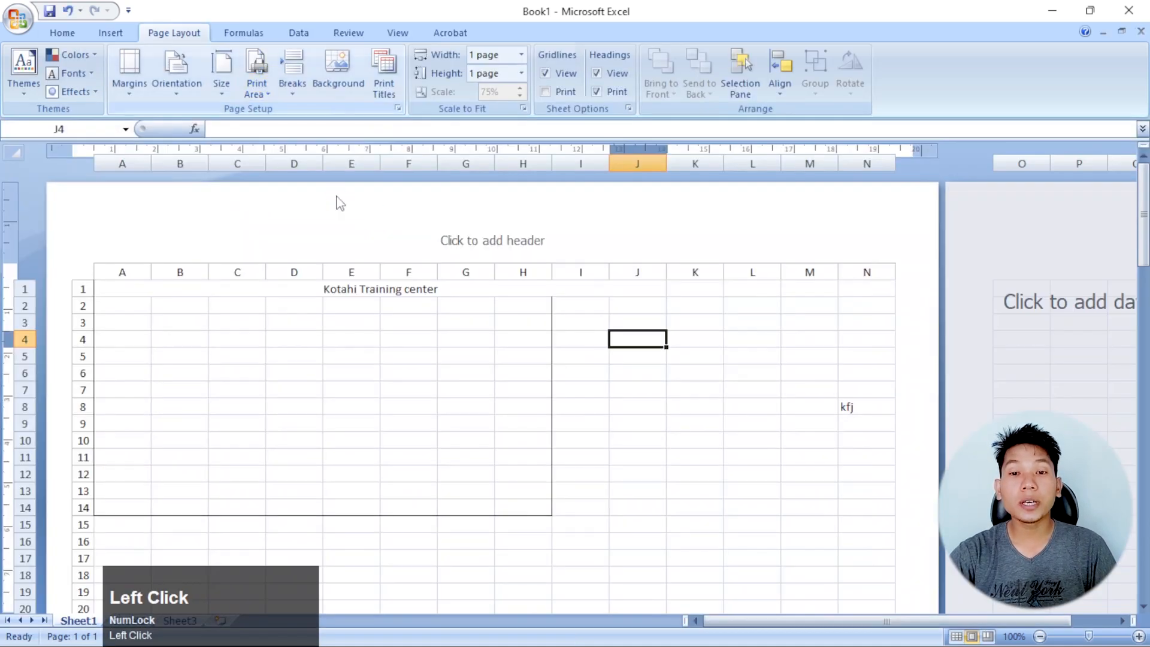
click(463, 372)
click(706, 370)
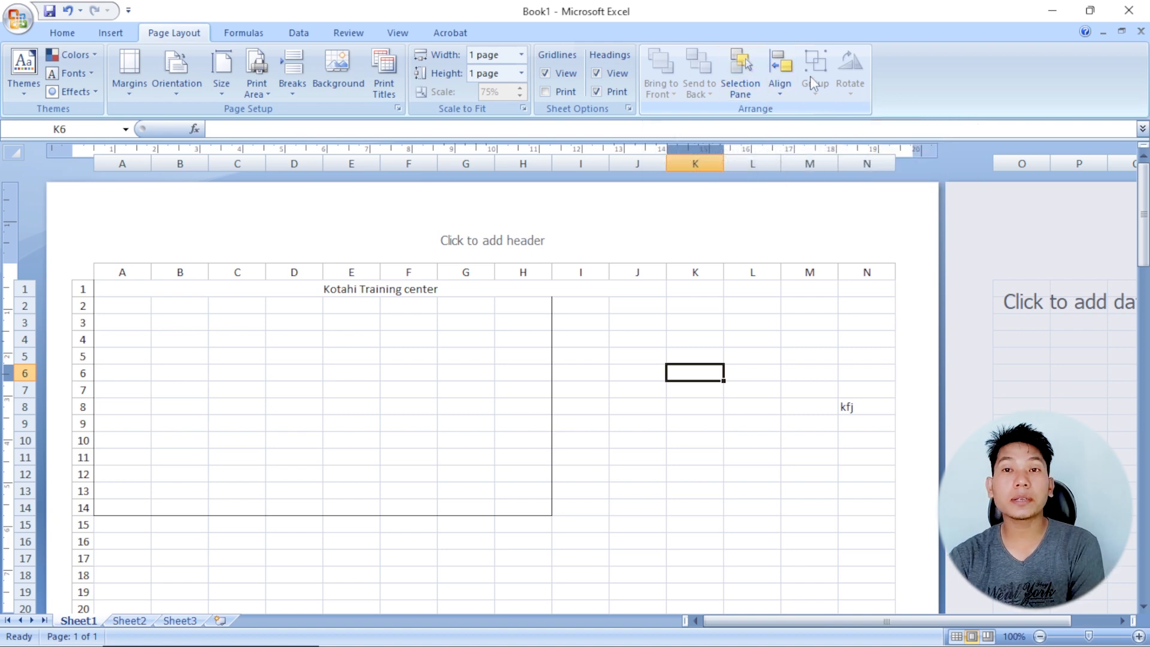
click(562, 390)
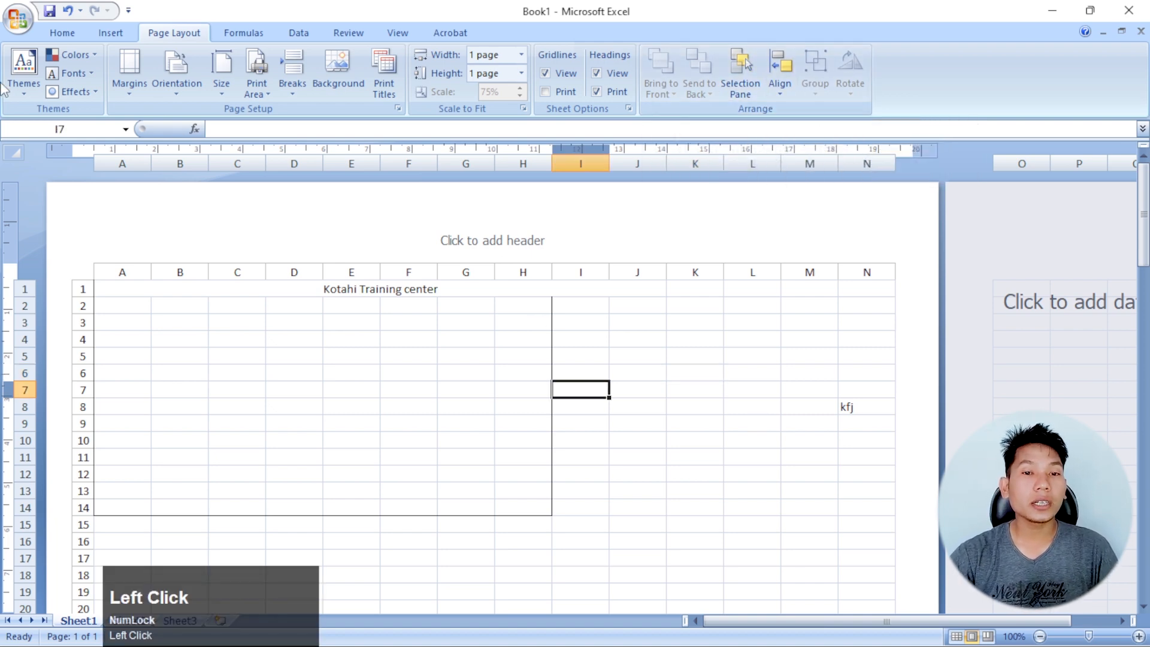
click(638, 424)
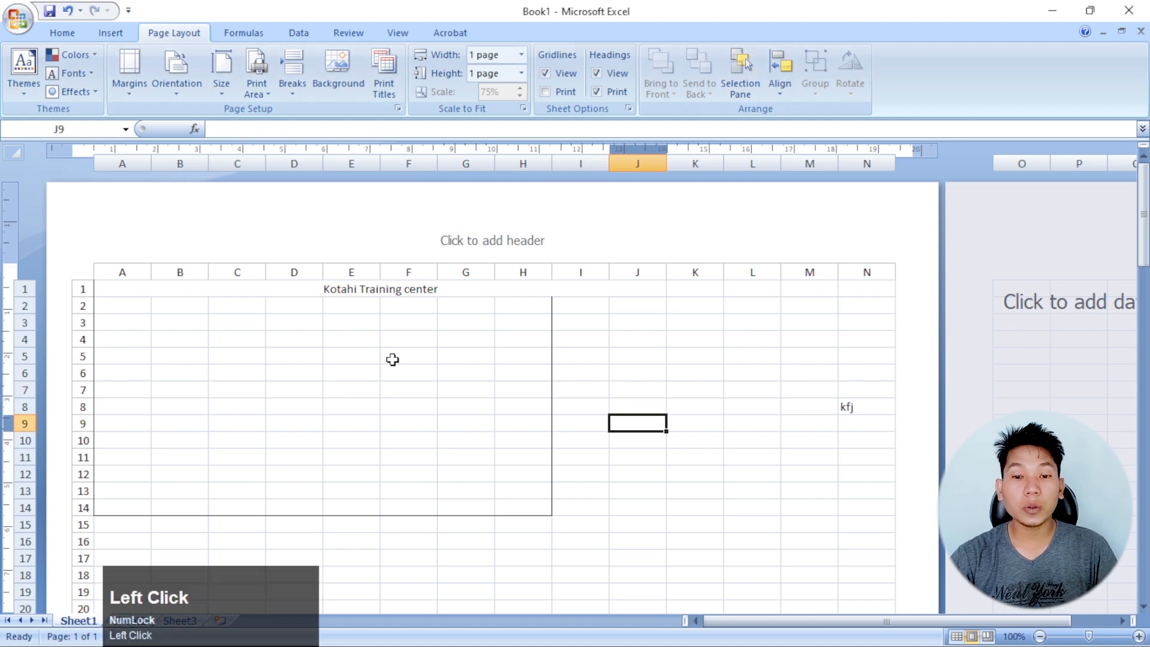
click(717, 374)
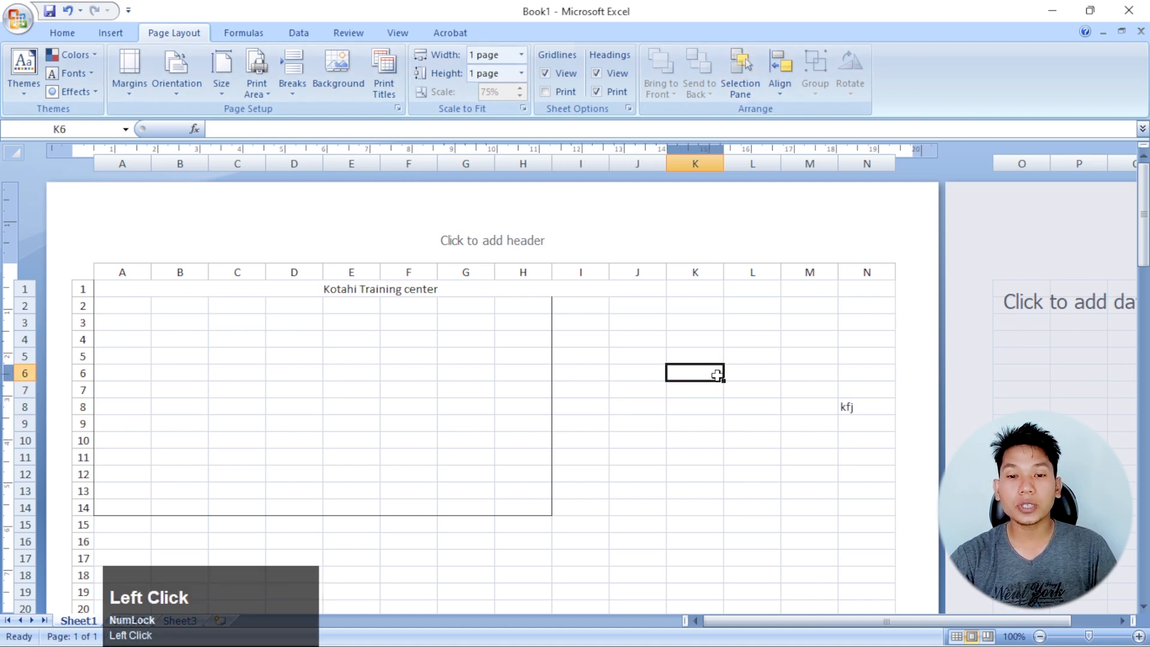